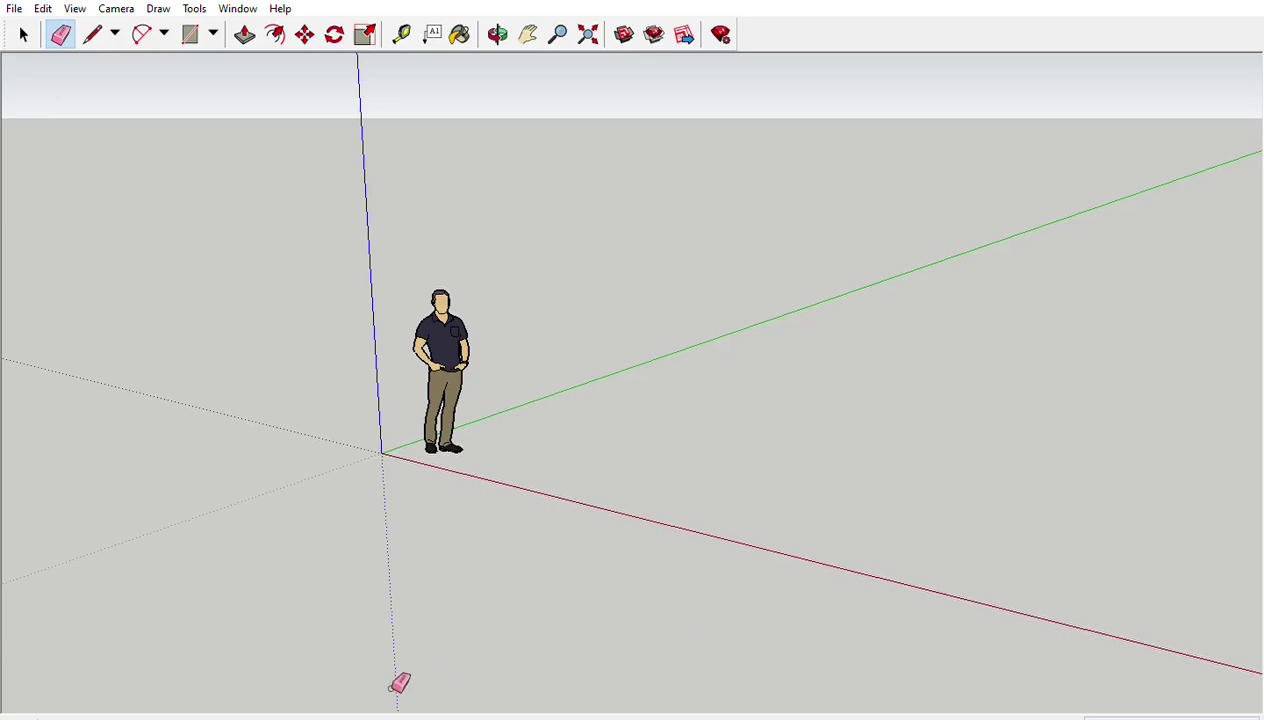
# Delete the person scale figure and zoom in toward the origin
pyautogui.moveTo(408, 275); pyautogui.dragTo(486, 477)
pyautogui.press('e')
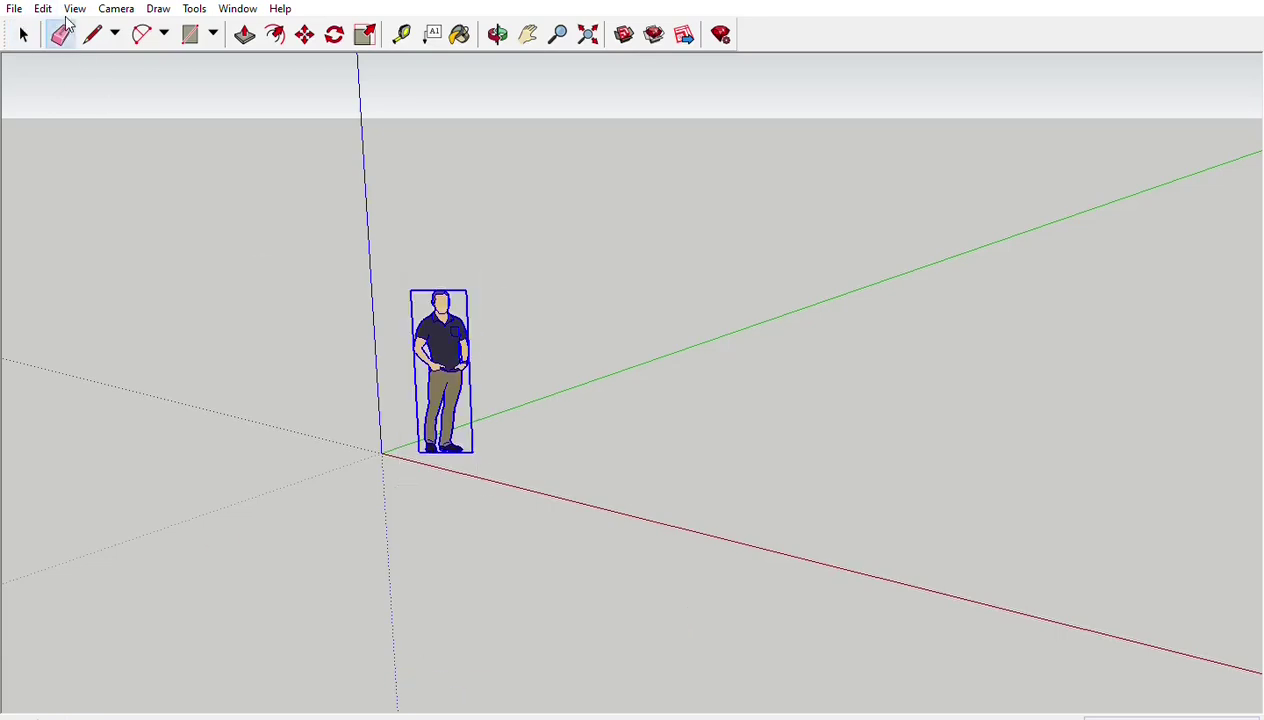
pyautogui.click(92, 34)
pyautogui.scroll(2, 418, 451)
pyautogui.scroll(1, 418, 451)
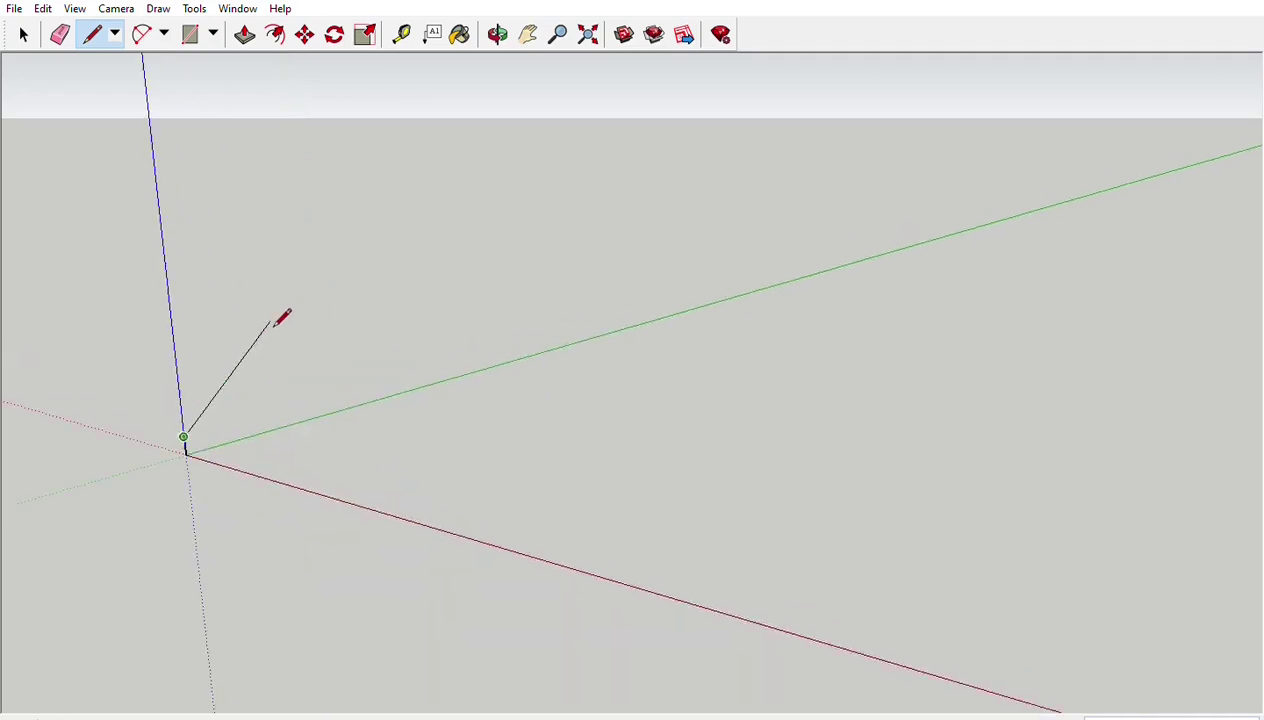
# Draw a small upright square face at the origin on the red-blue plane, then select it
pyautogui.keyDown('shift'); pyautogui.moveTo(350, 330); pyautogui.dragTo(741, 321, button='middle'); pyautogui.keyUp('shift')
pyautogui.click(590, 417)
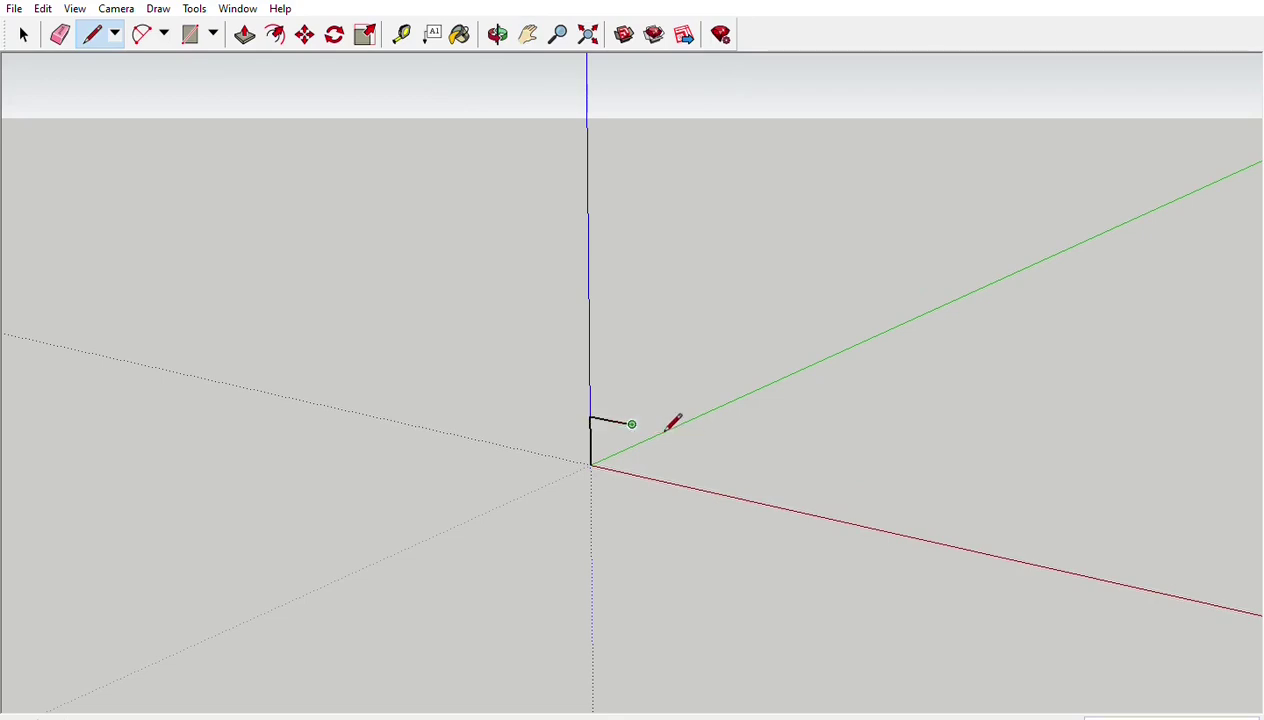
pyautogui.click(593, 466)
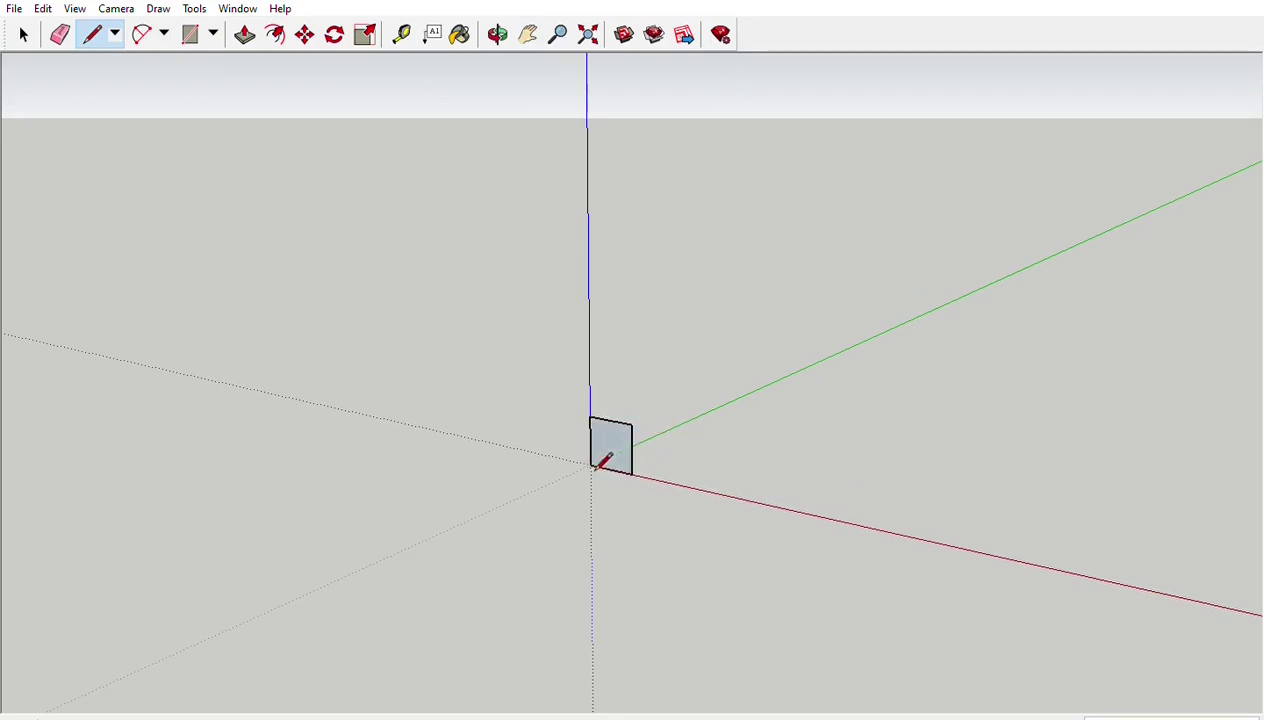
pyautogui.press('space')
pyautogui.moveTo(568, 400); pyautogui.dragTo(645, 468)
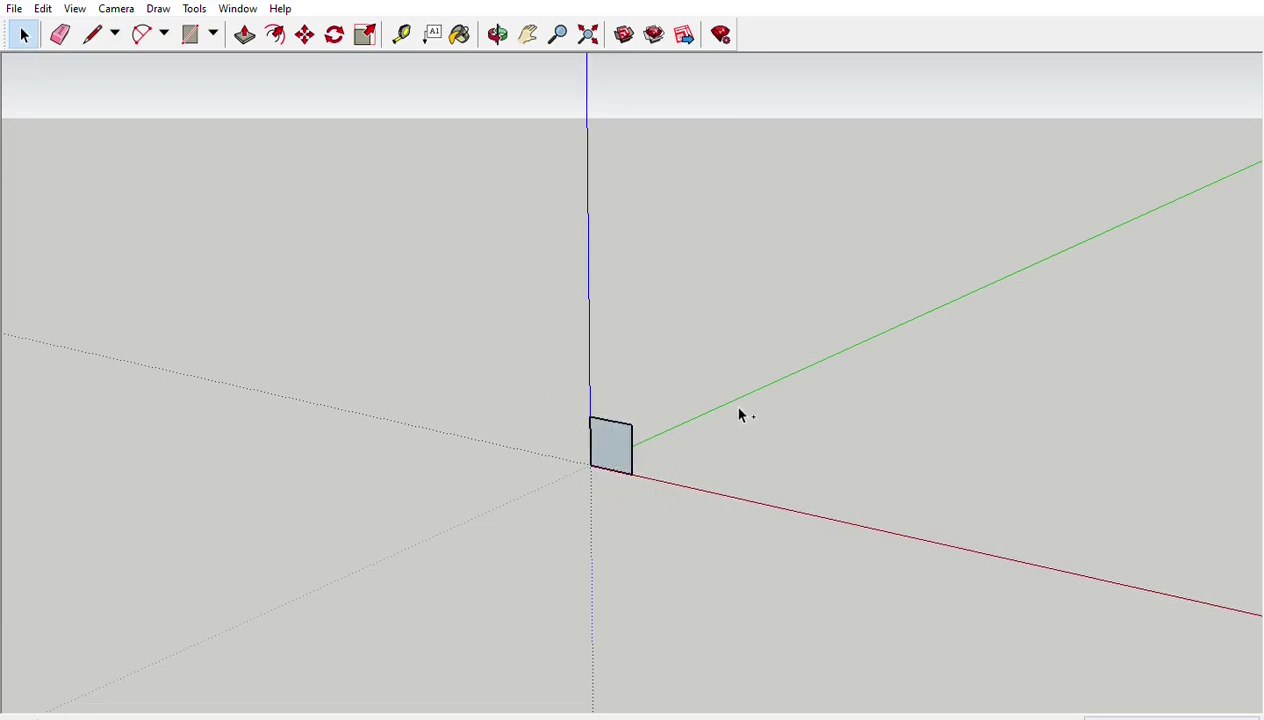
# Copy the square up the diagonal as a 2x array
pyautogui.press('m')
pyautogui.keyDown('ctrl'); pyautogui.click(606, 417); pyautogui.keyUp('ctrl')
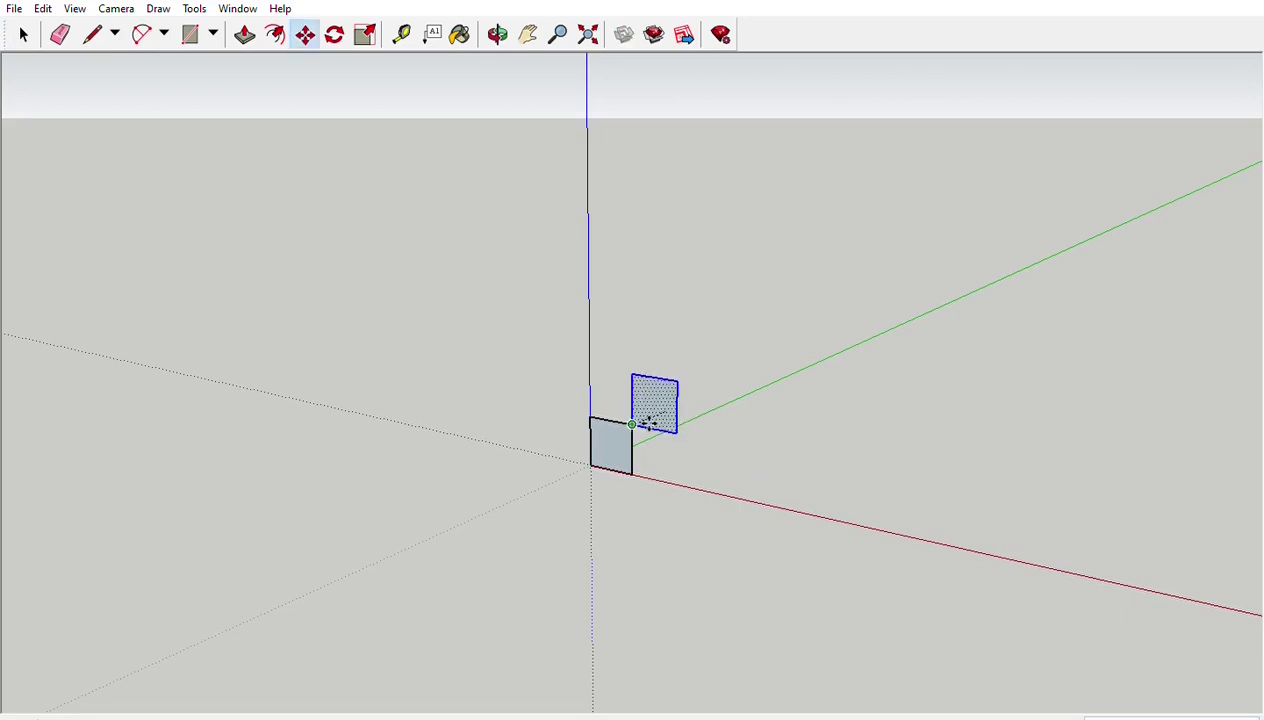
pyautogui.write('2x')
pyautogui.press('Return')
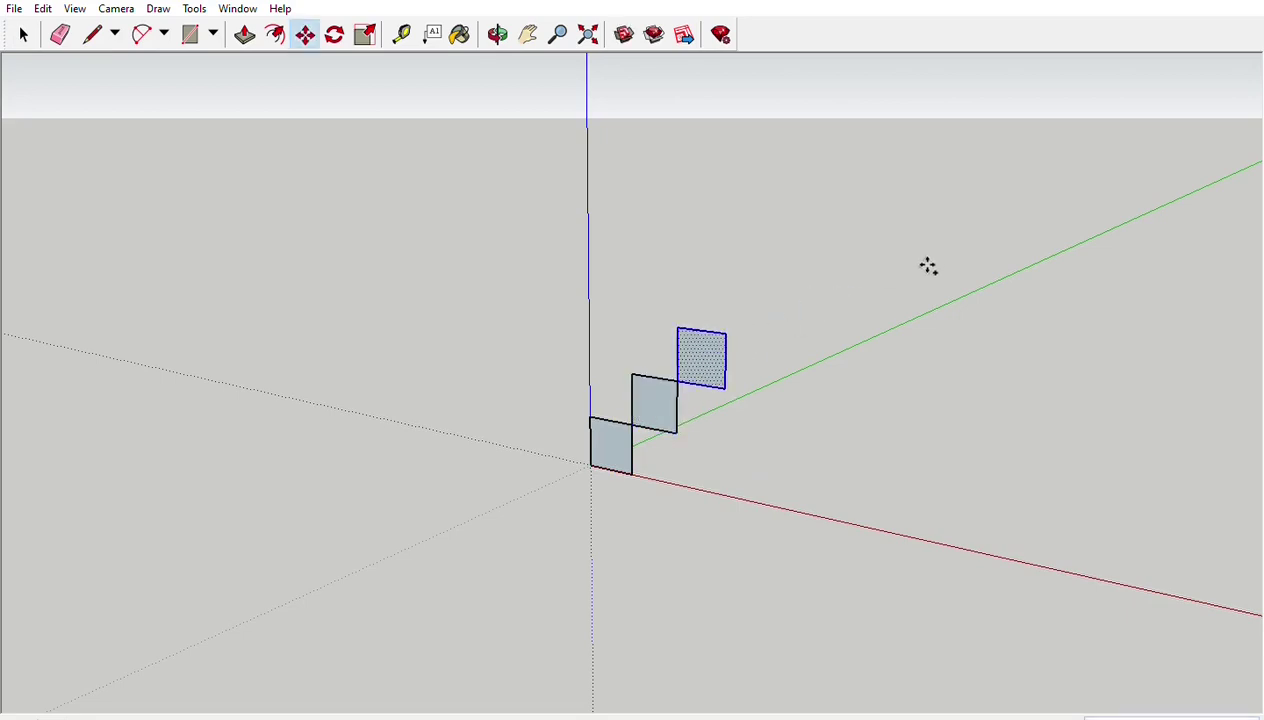
# Add more squares up the diagonal, extending the staircase to seven steps
pyautogui.click(745, 305)
pyautogui.click(796, 275)
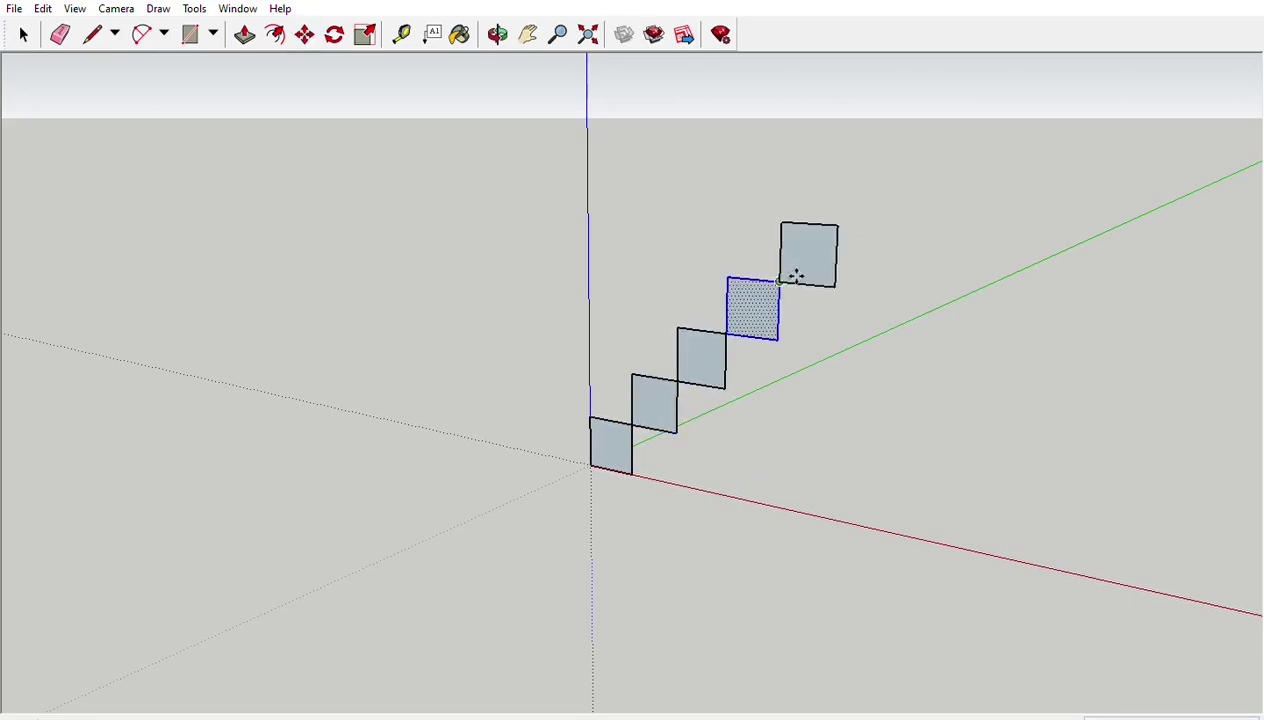
pyautogui.click(781, 285)
pyautogui.click(840, 228)
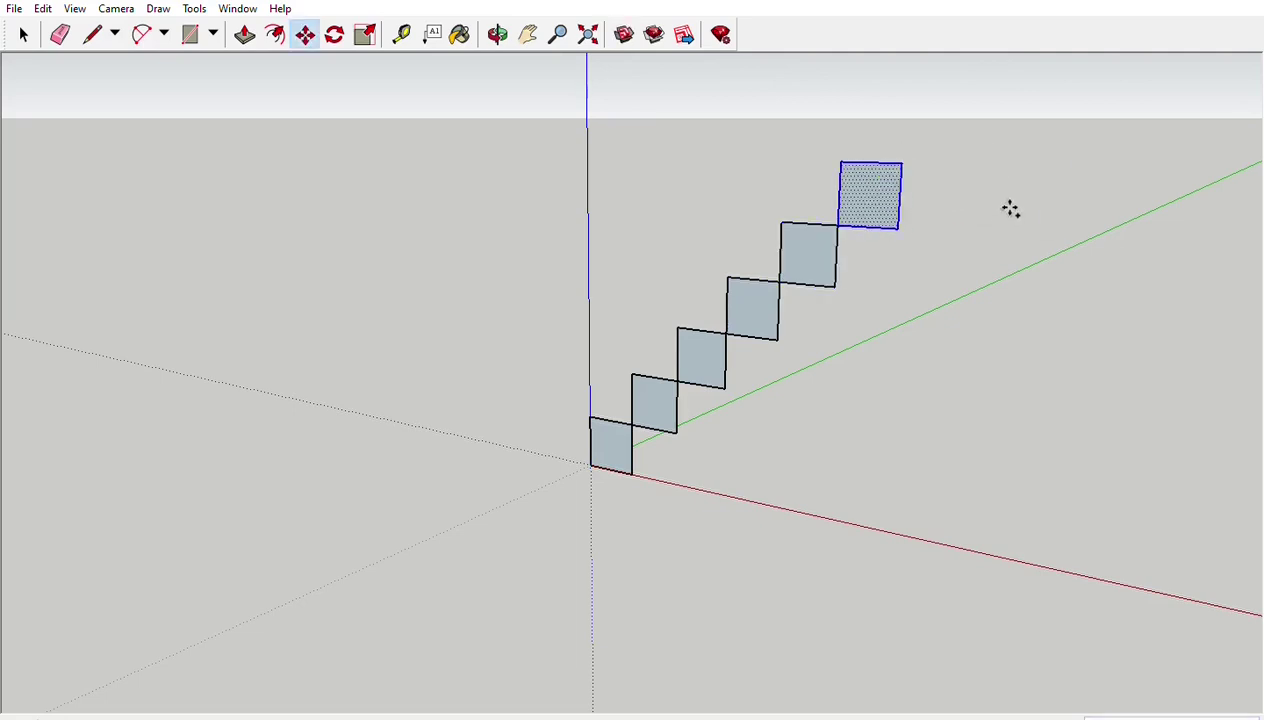
pyautogui.click(840, 228)
pyautogui.click(903, 164)
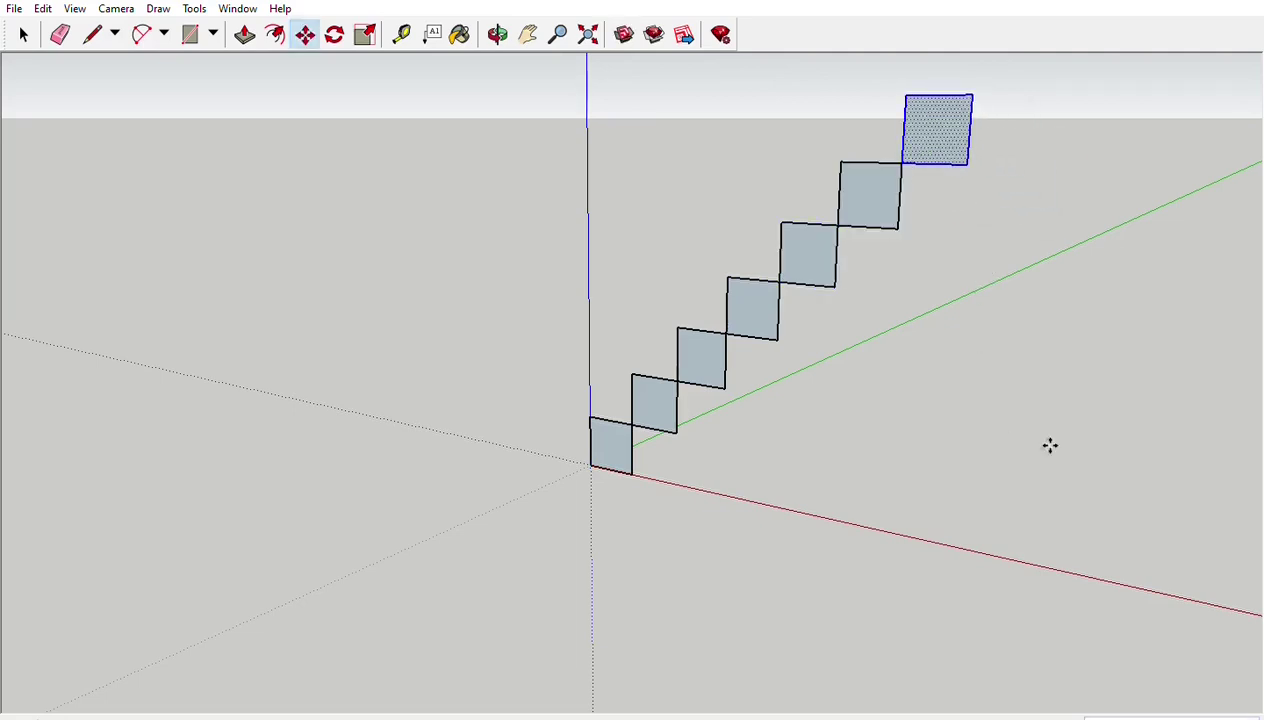
pyautogui.moveTo(1049, 445); pyautogui.dragTo(835, 375, button='middle')
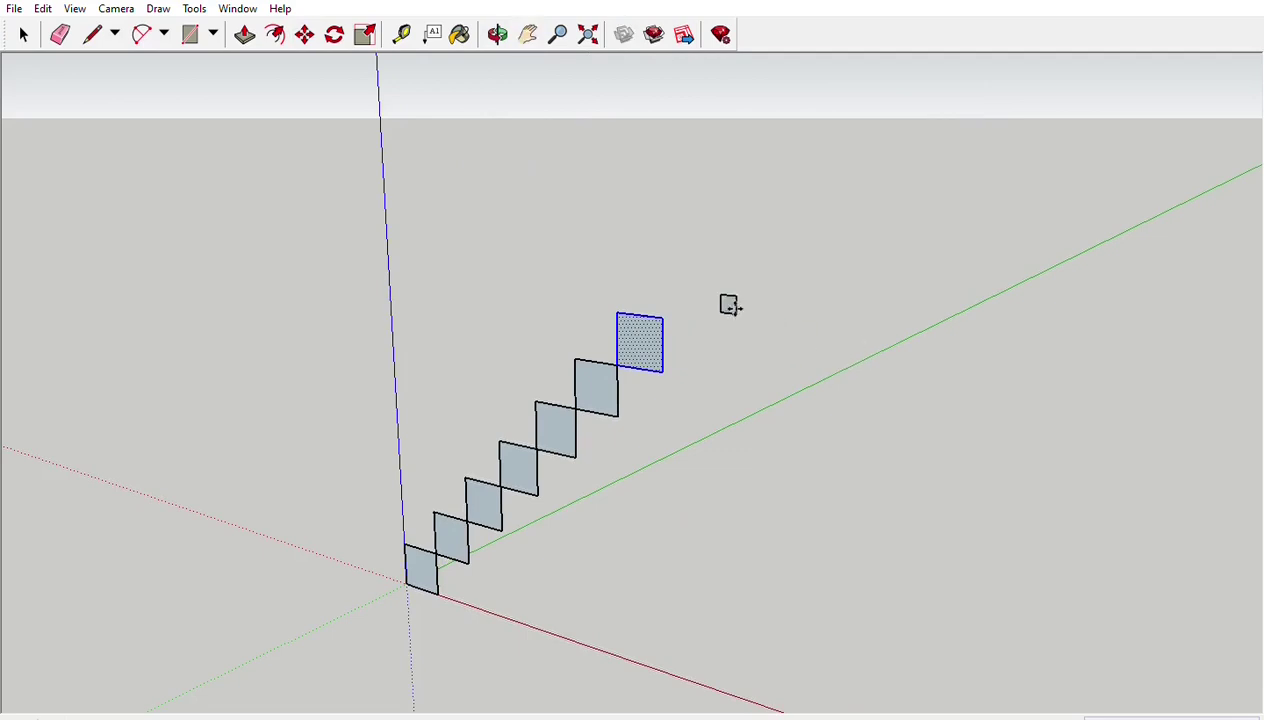
pyautogui.click(757, 297)
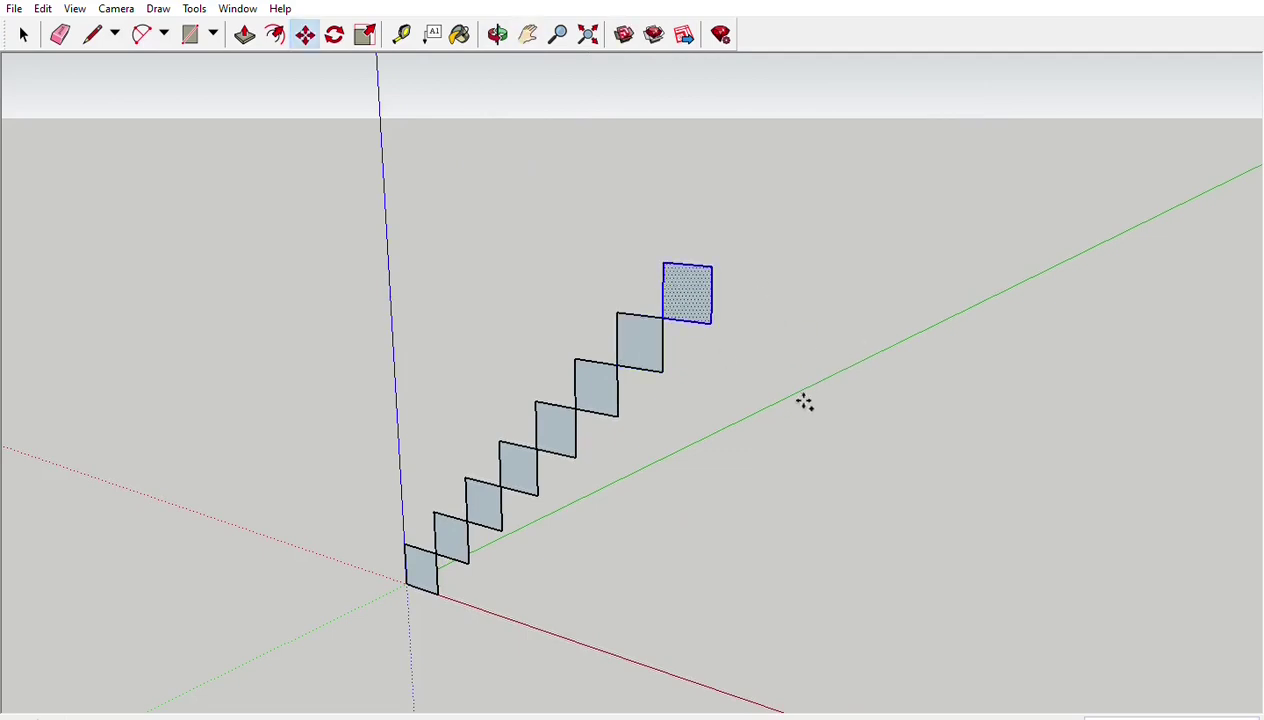
# Paste copies of the square beside the lower steps of the staircase
pyautogui.hotkey('ctrl', 'c')
pyautogui.hotkey('ctrl', 'v')
pyautogui.click(451, 587)
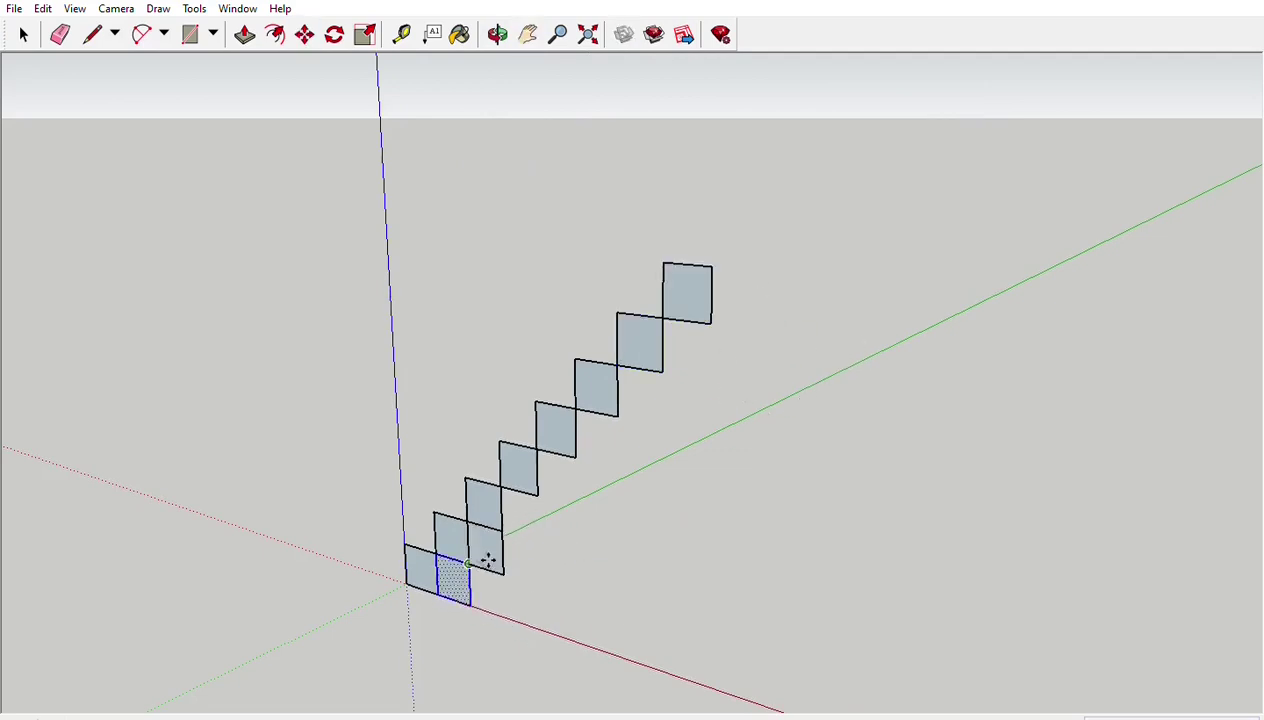
pyautogui.click(515, 514)
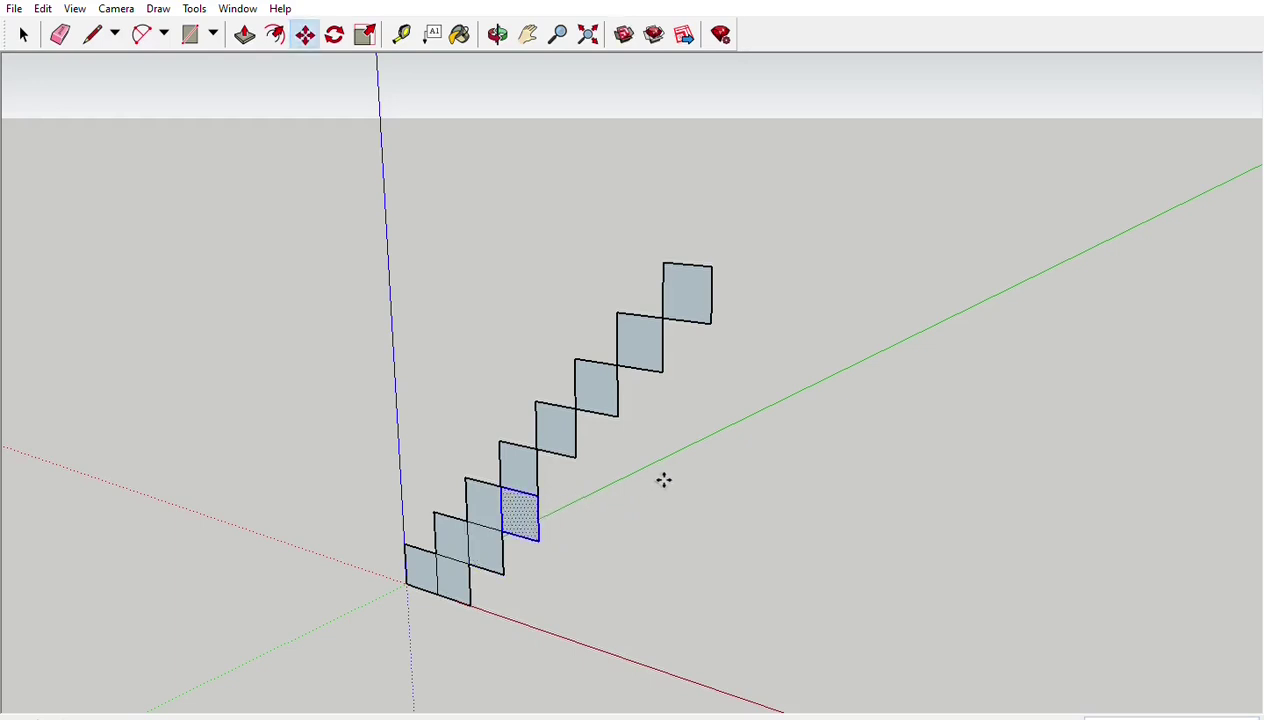
pyautogui.click(559, 486)
pyautogui.hotkey('ctrl', 'c')
pyautogui.hotkey('ctrl', 'v')
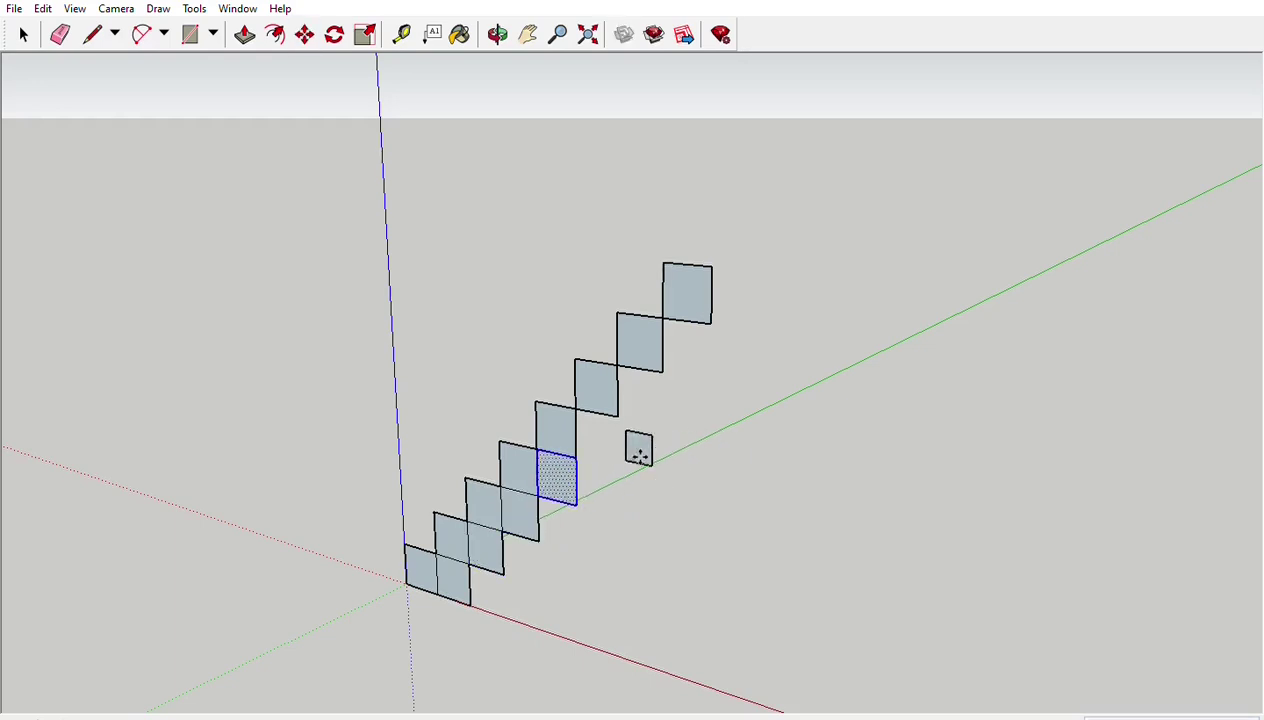
pyautogui.click(596, 440)
# Paste more squares beside the upper steps and above the bottom-left square
pyautogui.hotkey('ctrl', 'c')
pyautogui.hotkey('ctrl', 'v')
pyautogui.click(631, 411)
pyautogui.hotkey('ctrl', 'c')
pyautogui.hotkey('ctrl', 'v')
pyautogui.click(680, 352)
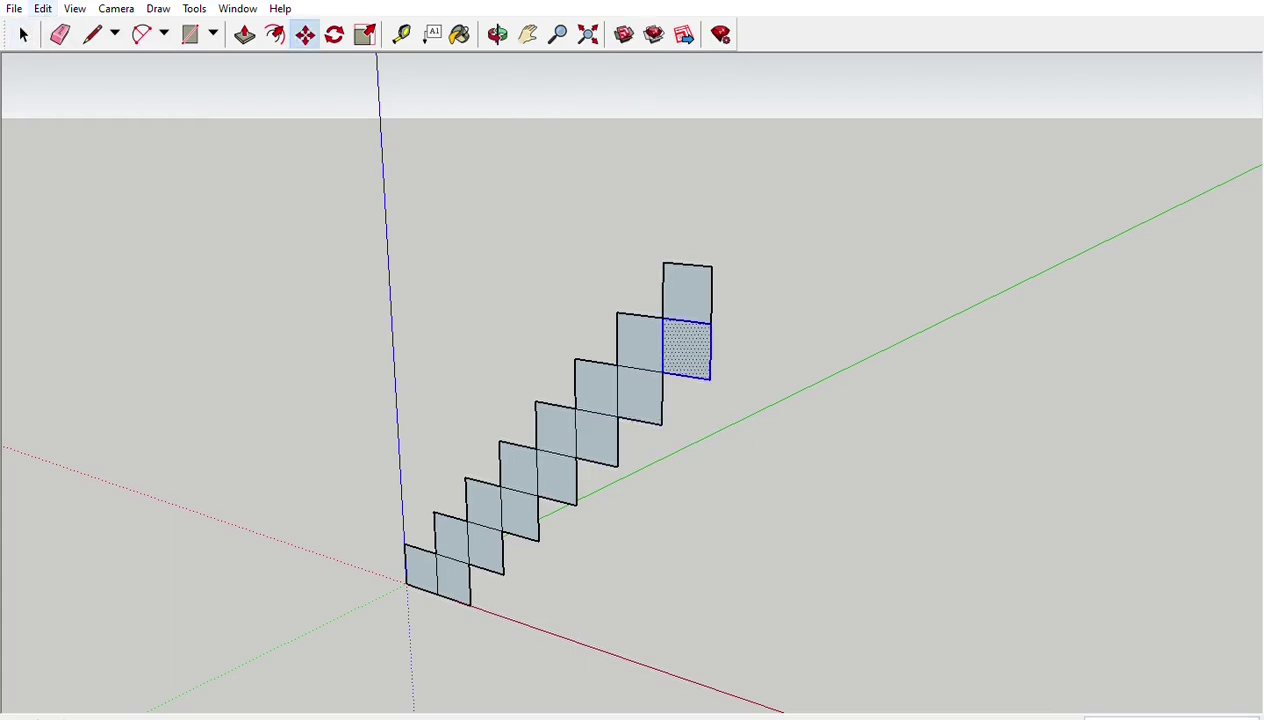
pyautogui.hotkey('ctrl', 'v')
pyautogui.click(420, 525)
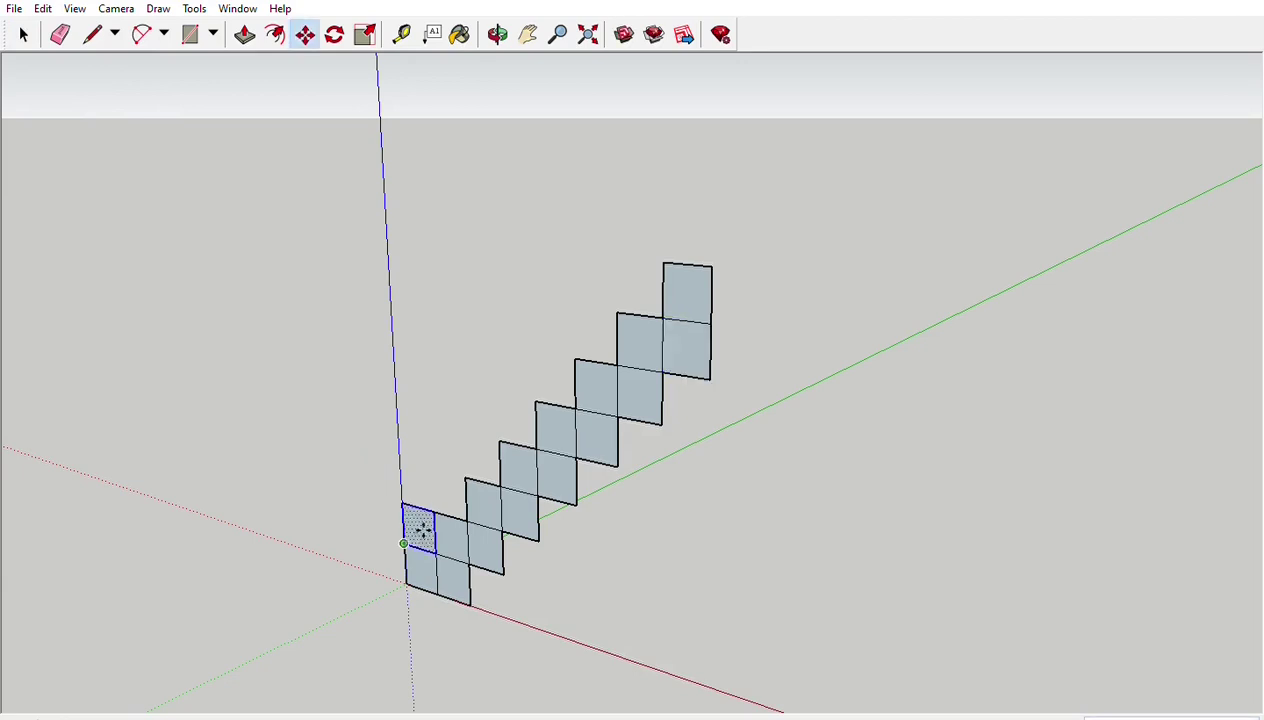
# Paste squares along each step to thicken the handle to two squares
pyautogui.hotkey('ctrl', 'v')
pyautogui.click(450, 498)
pyautogui.hotkey('ctrl', 'v')
pyautogui.click(498, 440)
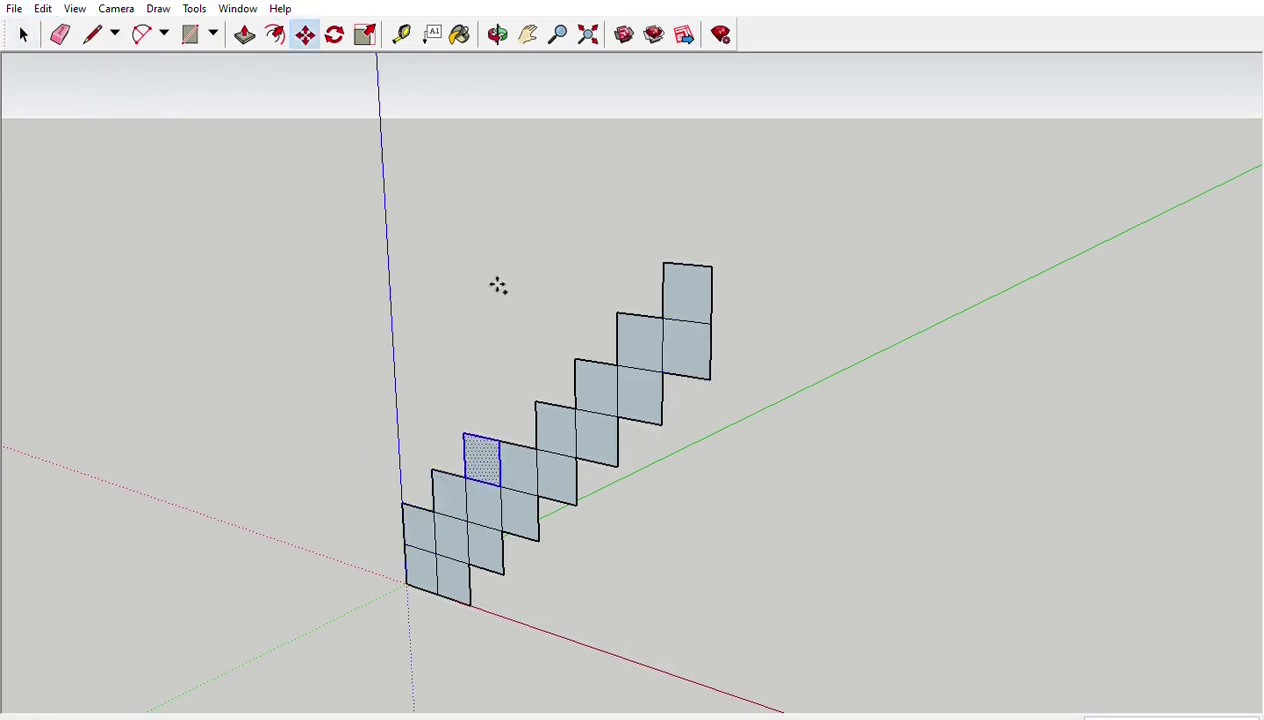
pyautogui.hotkey('ctrl', 'v')
pyautogui.click(536, 398)
pyautogui.hotkey('ctrl', 'v')
pyautogui.click(576, 354)
pyautogui.hotkey('ctrl', 'v')
pyautogui.click(616, 314)
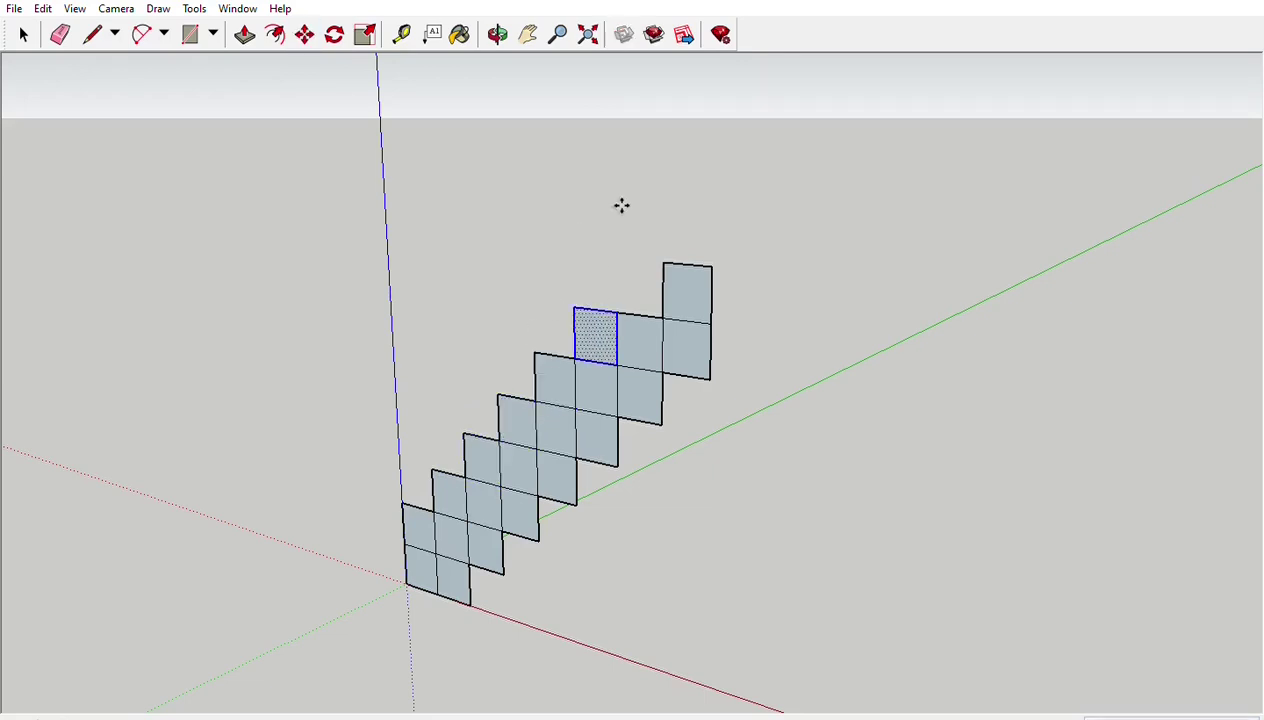
pyautogui.click(639, 291)
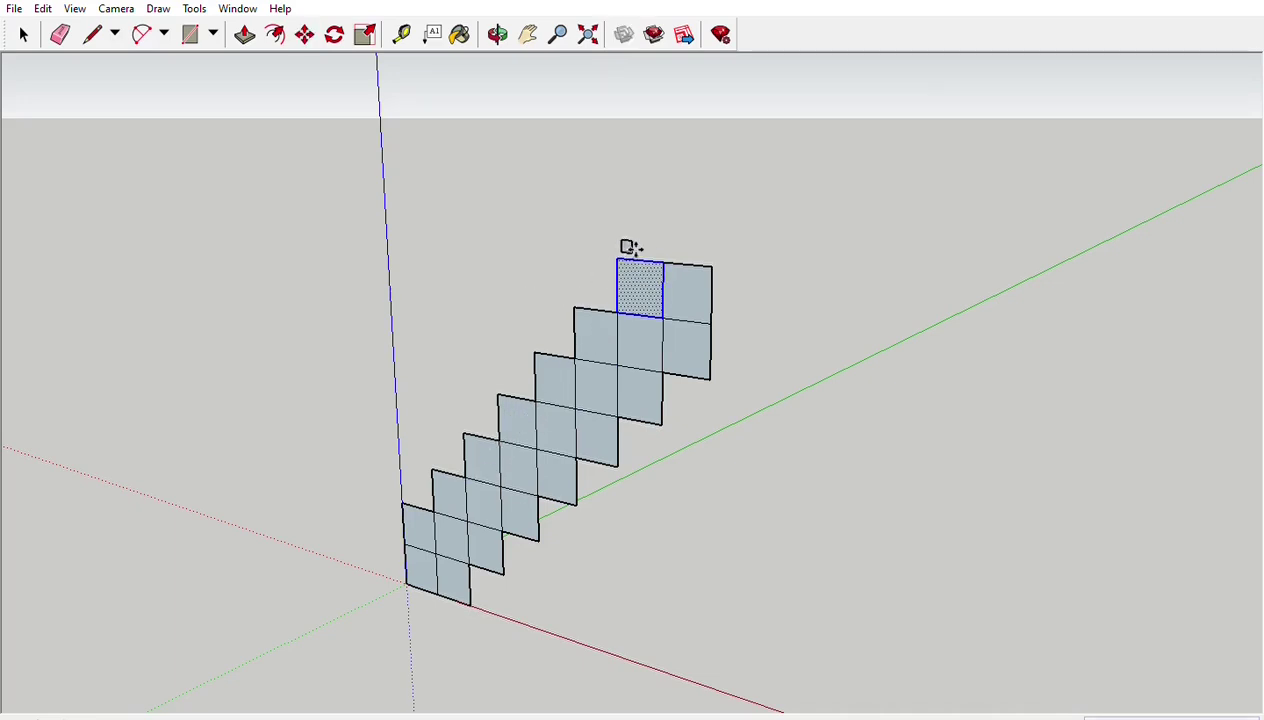
# Add squares near the top of the handle and beside the top square
pyautogui.hotkey('ctrl', 'v')
pyautogui.click(663, 264)
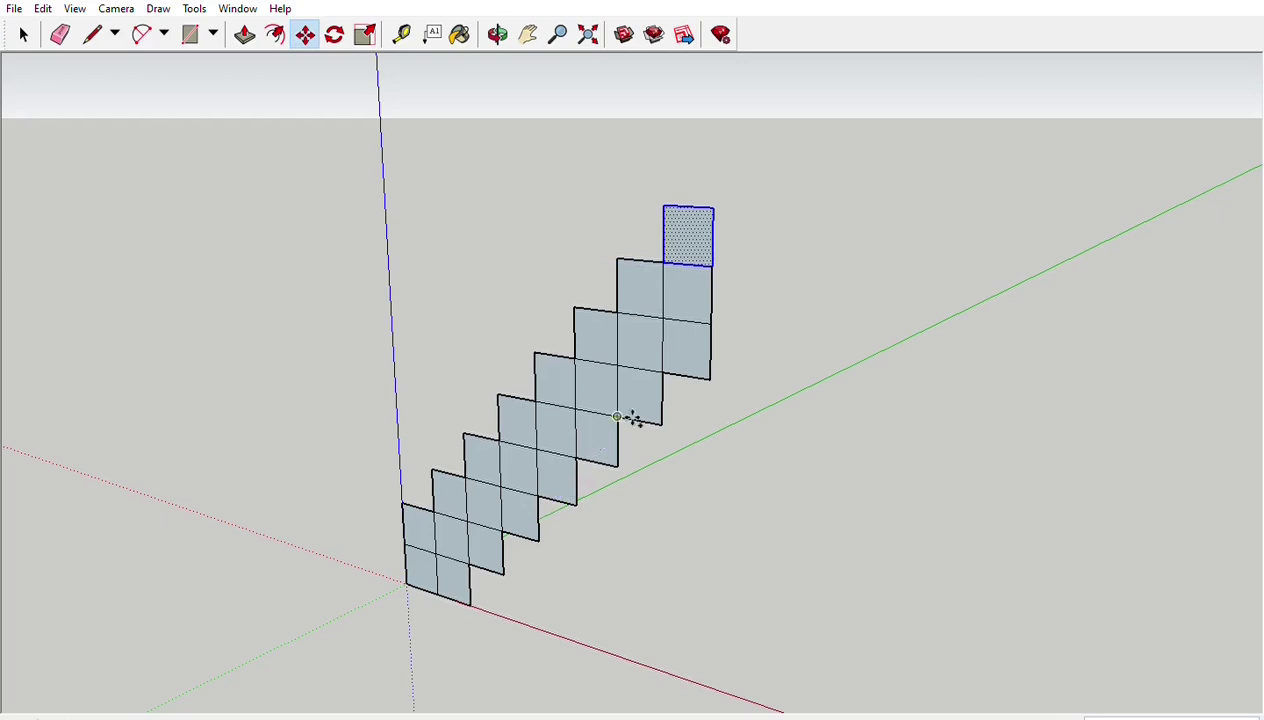
pyautogui.hotkey('ctrl', 'v')
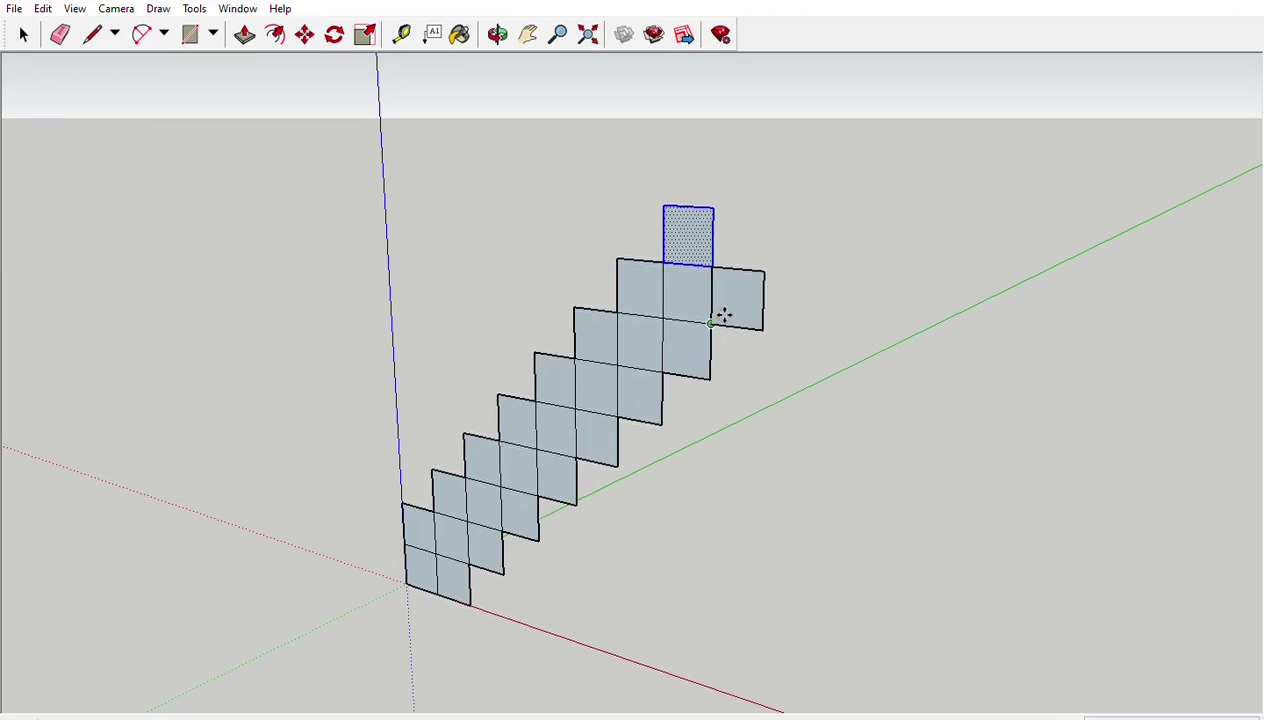
pyautogui.click(723, 314)
pyautogui.scroll(-1, 970, 316)
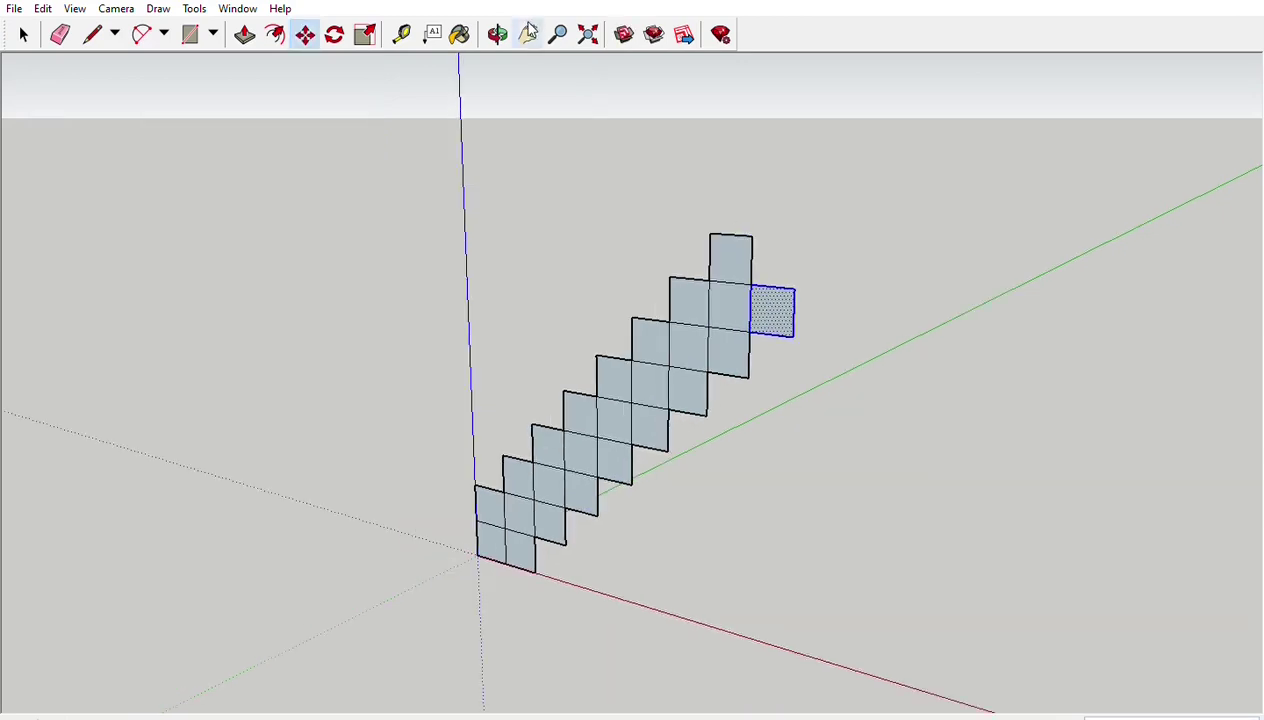
pyautogui.keyDown('shift'); pyautogui.moveTo(890, 343); pyautogui.dragTo(732, 418, button='middle'); pyautogui.keyUp('shift')
# Paste a square at the handle's top and move it left to the stair's top-left
pyautogui.hotkey('ctrl', 'v')
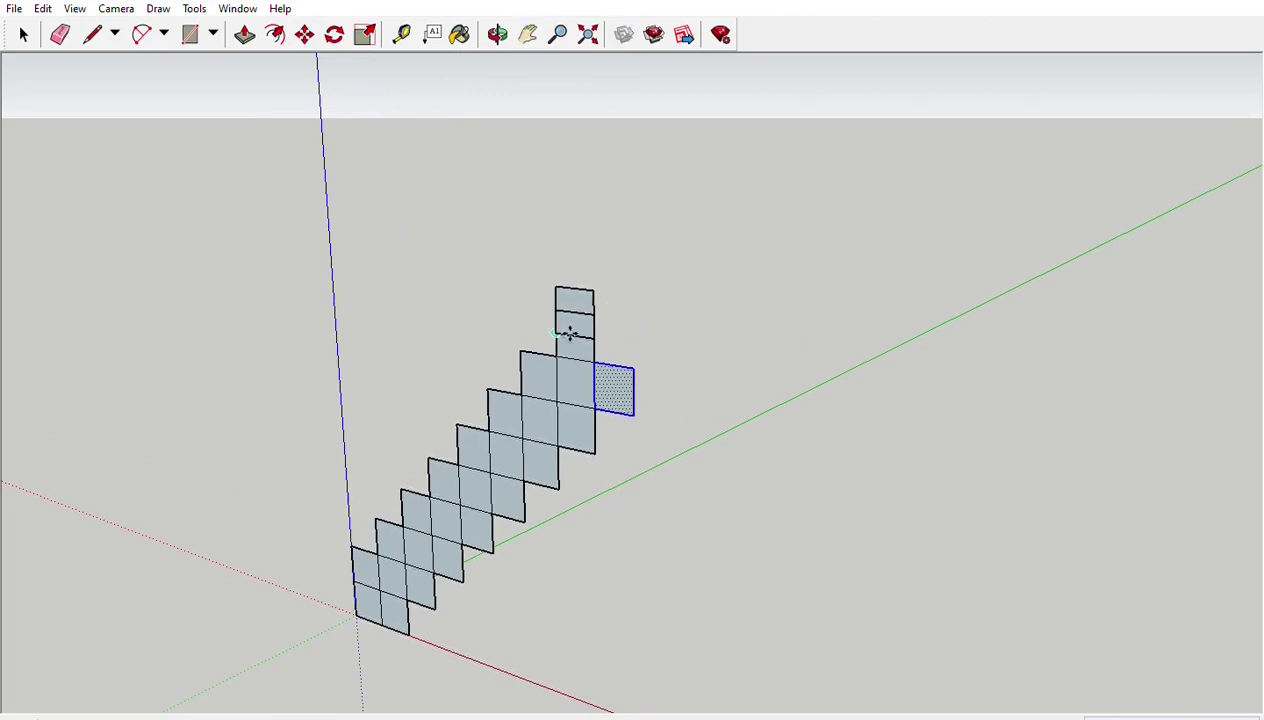
pyautogui.click(530, 335)
pyautogui.press('m')
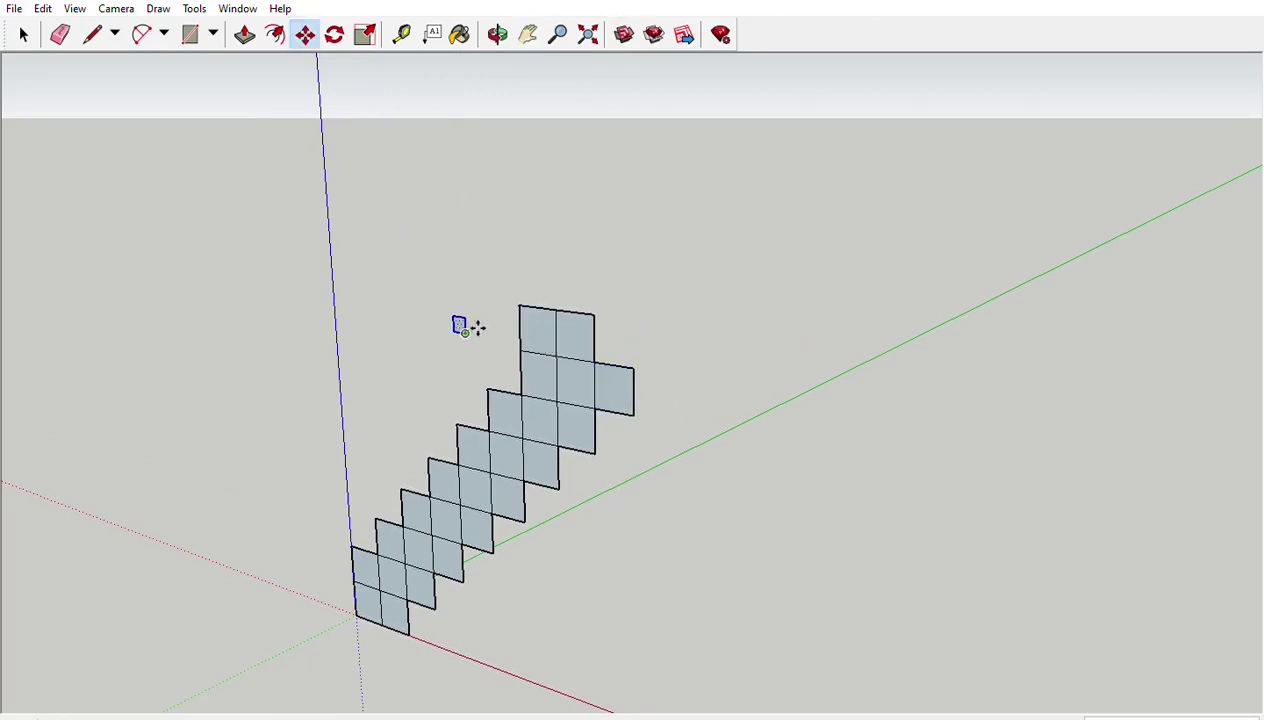
pyautogui.moveTo(571, 346); pyautogui.dragTo(536, 342)
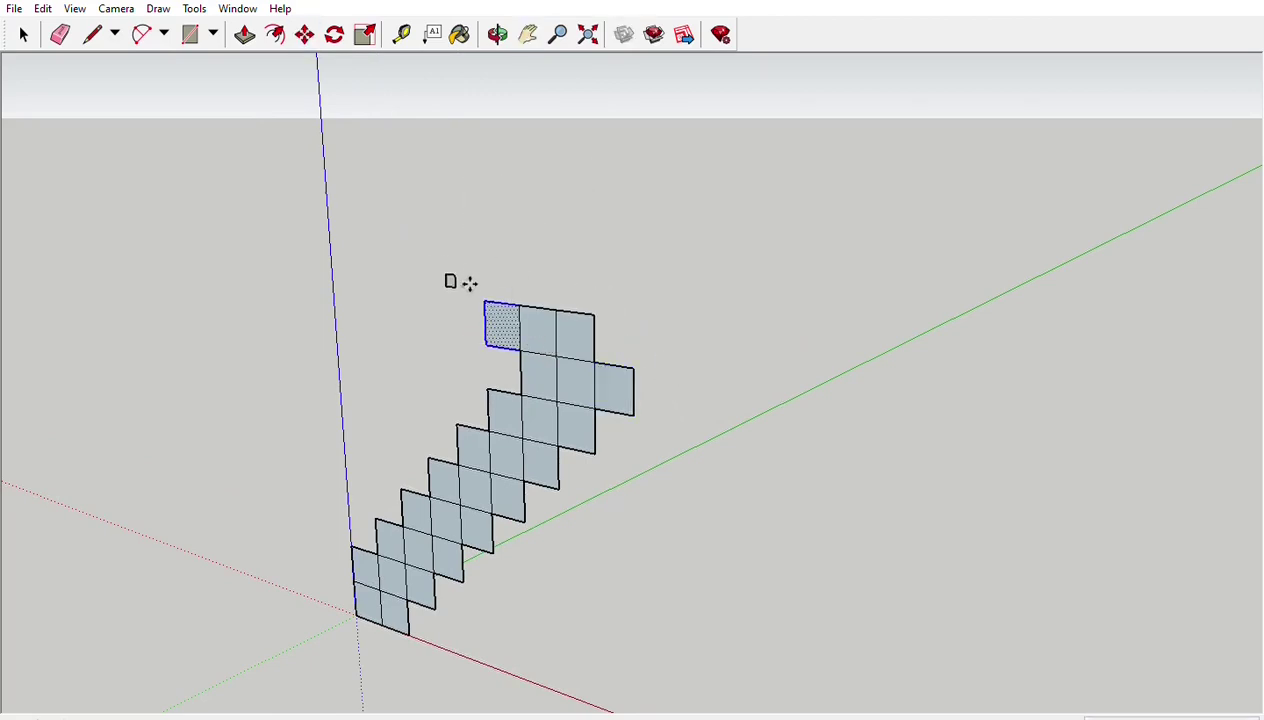
# Place square copies up-left of the handle top, forming the head's left column and rising diagonal
pyautogui.click(519, 348)
pyautogui.click(484, 300)
pyautogui.click(484, 299)
pyautogui.click(491, 254)
pyautogui.click(497, 254)
pyautogui.click(550, 200)
pyautogui.click(556, 198)
pyautogui.click(504, 213)
pyautogui.click(495, 208)
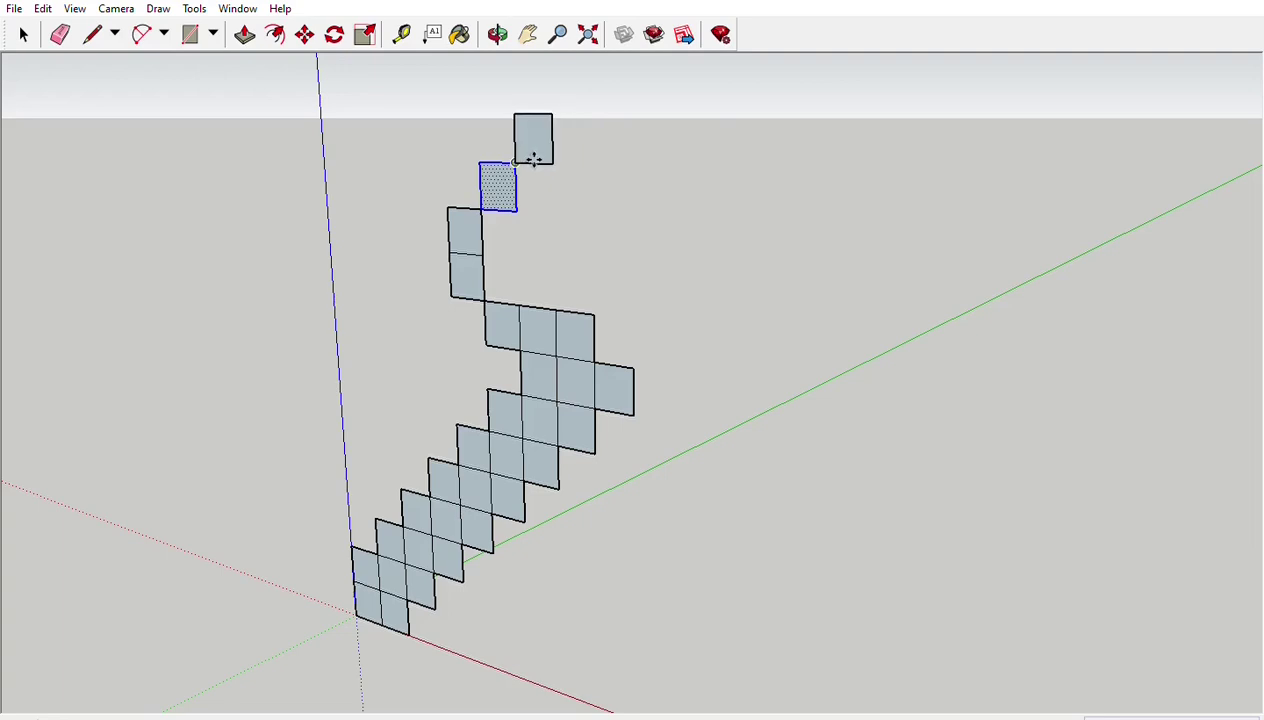
pyautogui.click(528, 160)
pyautogui.click(568, 112)
pyautogui.click(562, 113)
# Continue squares across the top and down the right side to form the head's hook
pyautogui.click(608, 112)
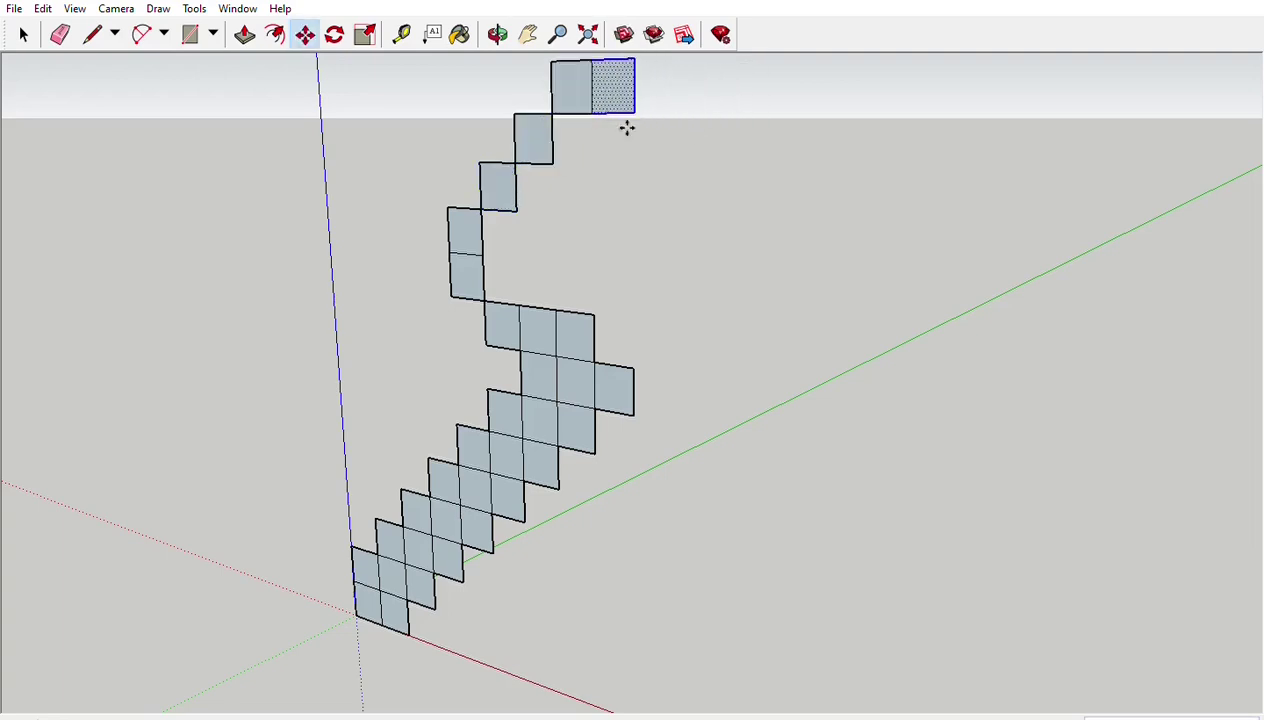
pyautogui.click(679, 155)
pyautogui.click(652, 110)
pyautogui.click(732, 124)
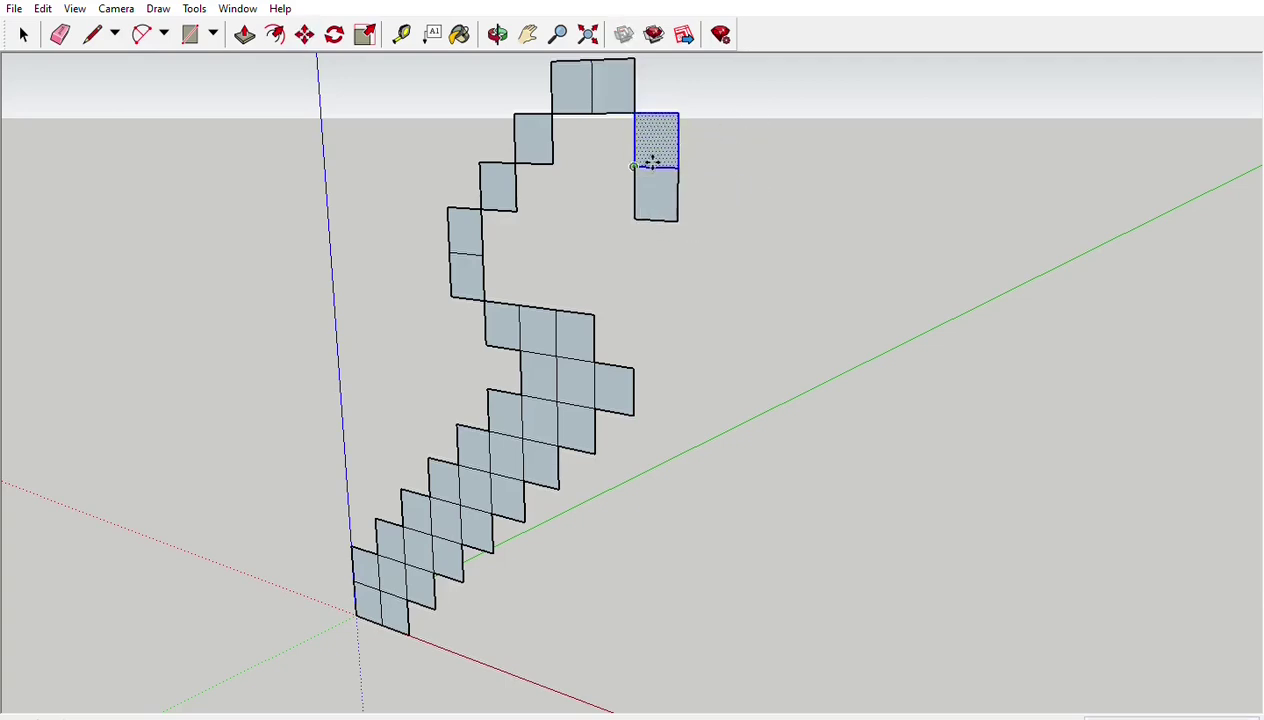
pyautogui.click(655, 163)
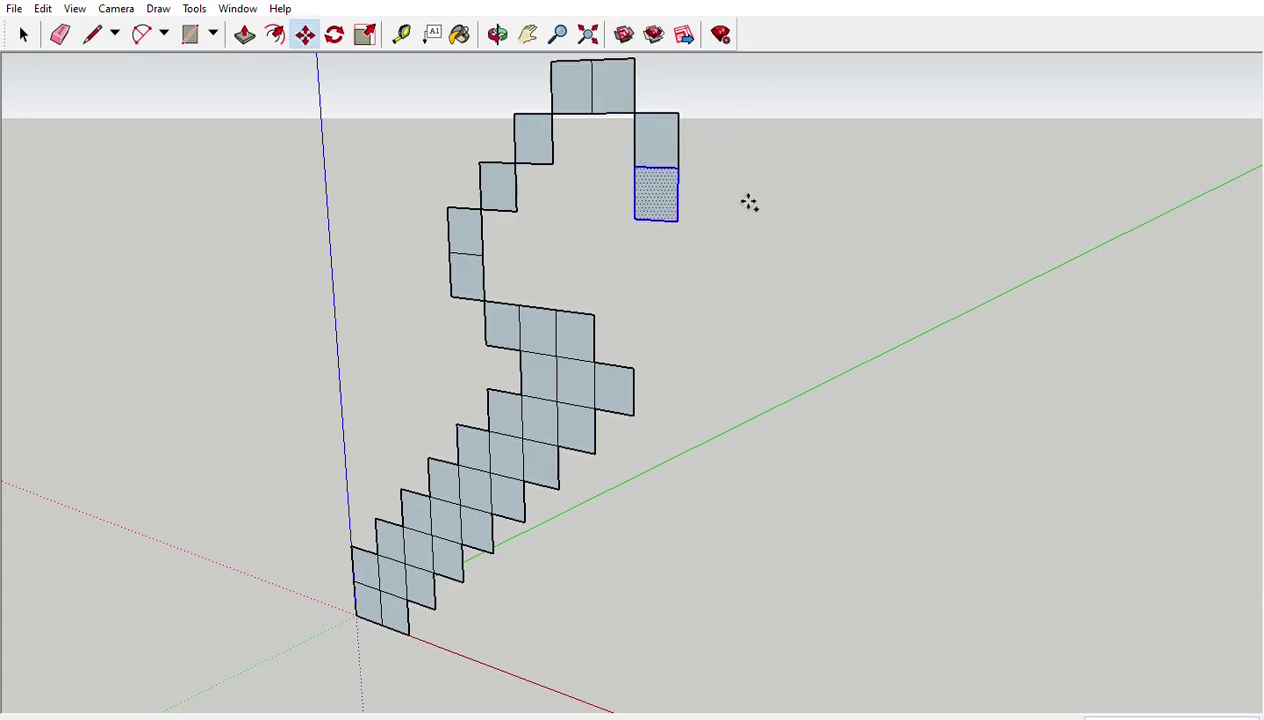
pyautogui.click(640, 168)
pyautogui.click(640, 220)
pyautogui.click(635, 220)
pyautogui.click(695, 218)
pyautogui.click(691, 286)
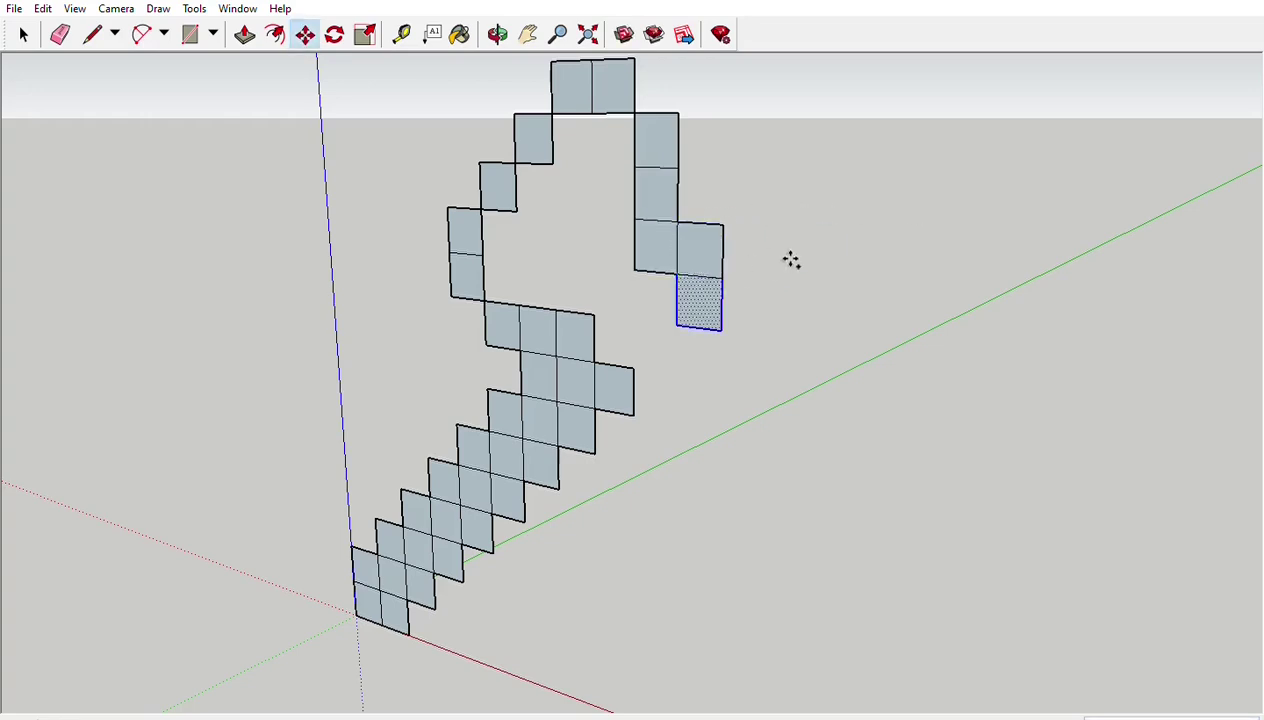
pyautogui.click(722, 277)
pyautogui.click(773, 331)
pyautogui.click(740, 333)
pyautogui.click(864, 346)
pyautogui.click(718, 430)
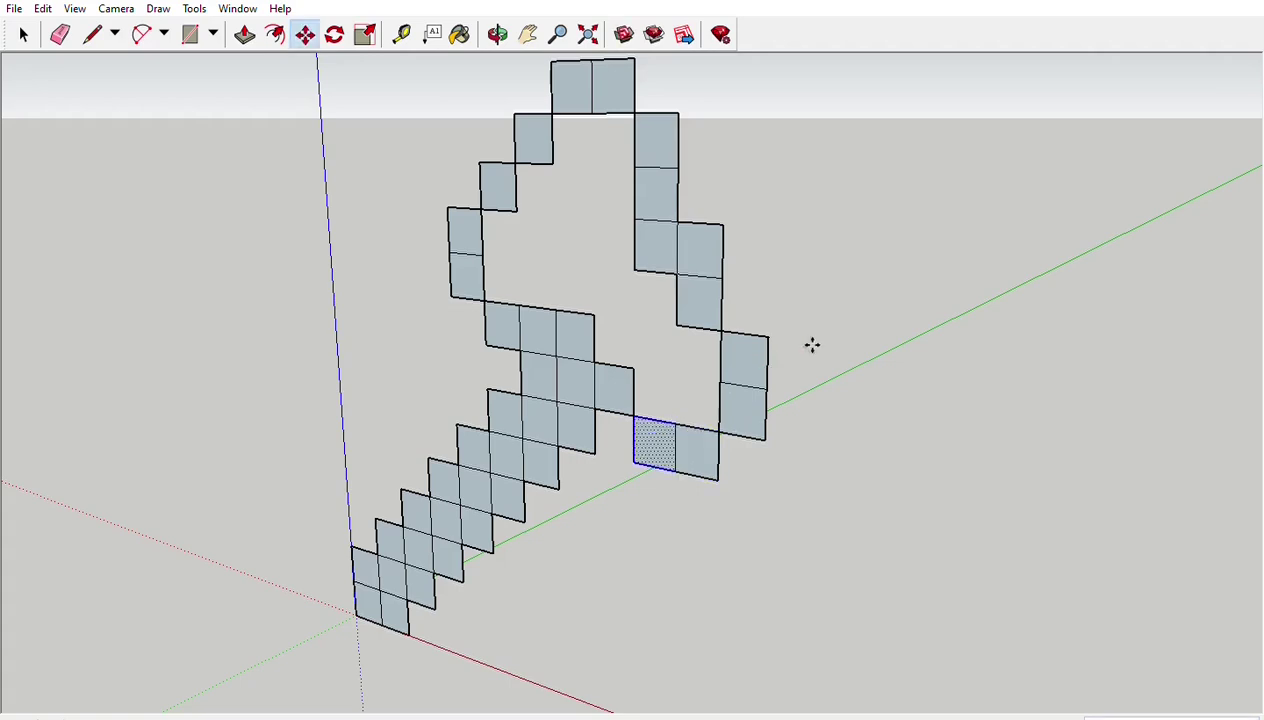
# Draw a line from the head's inner corner to the top square to fill its hollow, then orbit
pyautogui.click(92, 34)
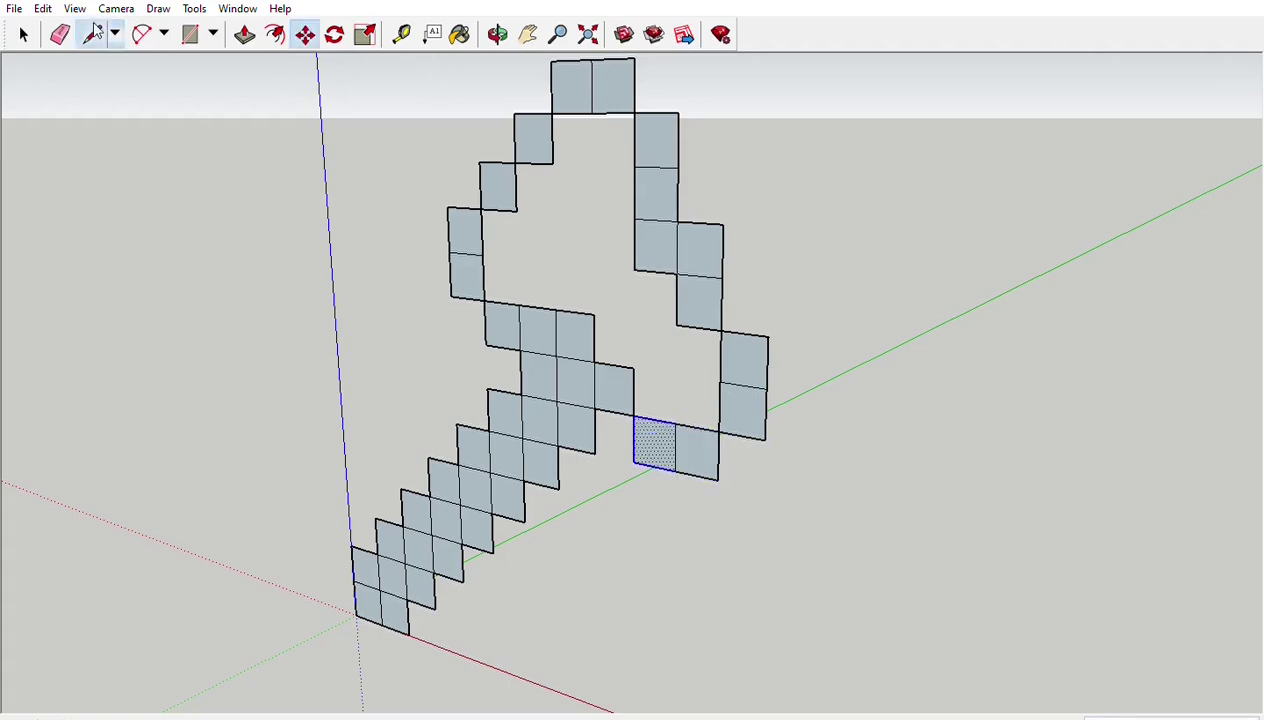
pyautogui.click(593, 316)
pyautogui.click(592, 112)
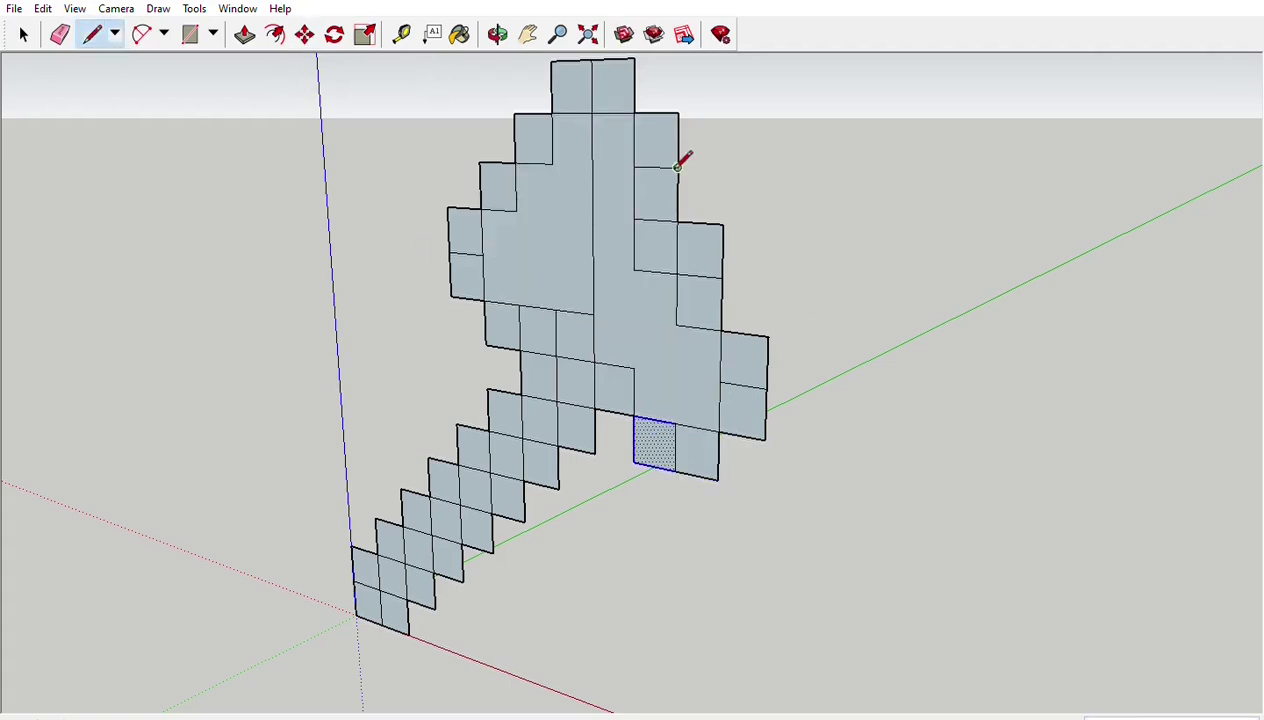
pyautogui.moveTo(682, 318); pyautogui.dragTo(691, 316, button='middle')
pyautogui.click(498, 34)
pyautogui.moveTo(677, 330); pyautogui.dragTo(654, 327)
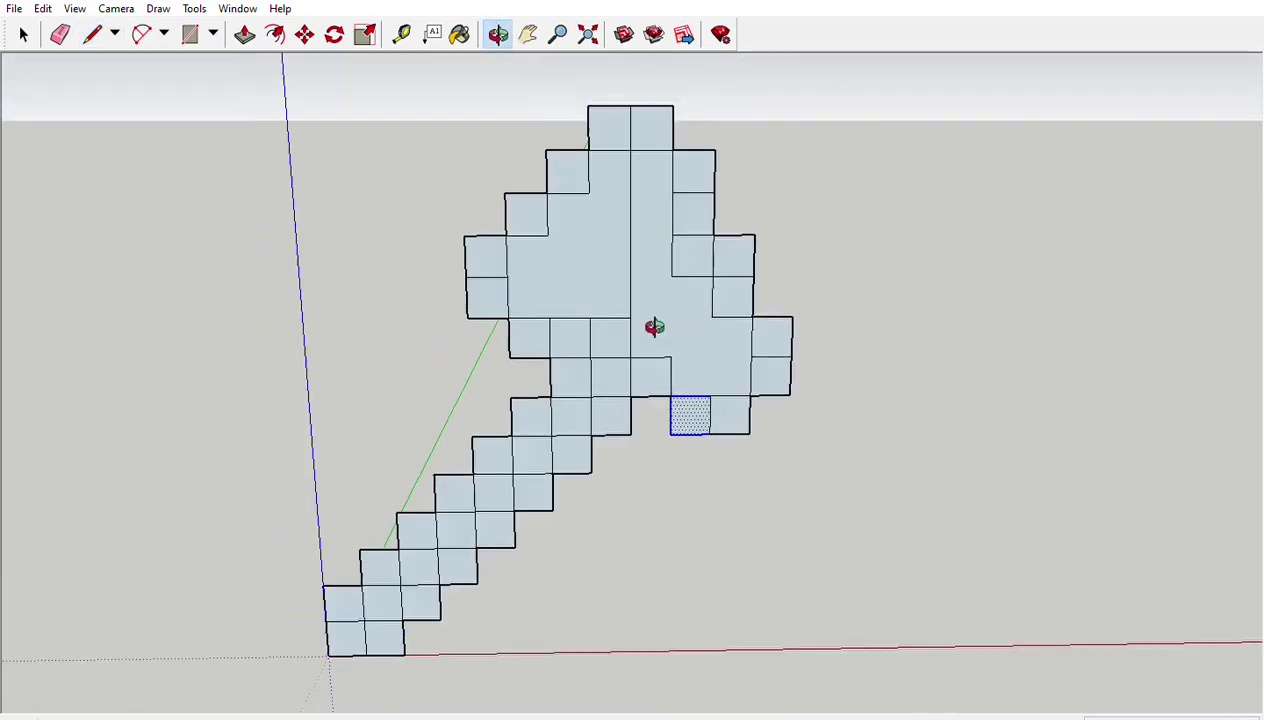
pyautogui.moveTo(915, 416)
pyautogui.mouseDown()
pyautogui.moveTo(903, 423)
pyautogui.moveTo(937, 420)
pyautogui.mouseUp()
pyautogui.click(245, 34)
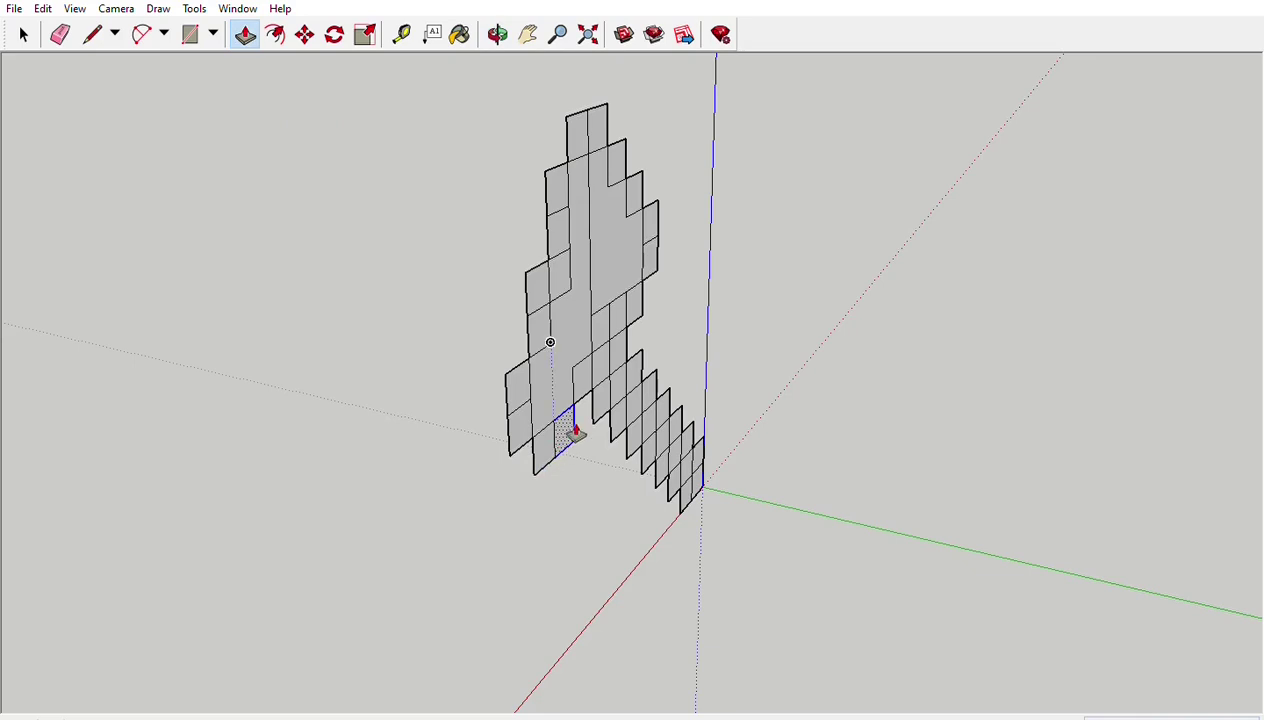
# Pull the bottom square into a cube column and repeat that depth on adjacent squares
pyautogui.scroll(2, 562, 390)
pyautogui.moveTo(581, 437); pyautogui.dragTo(592, 440)
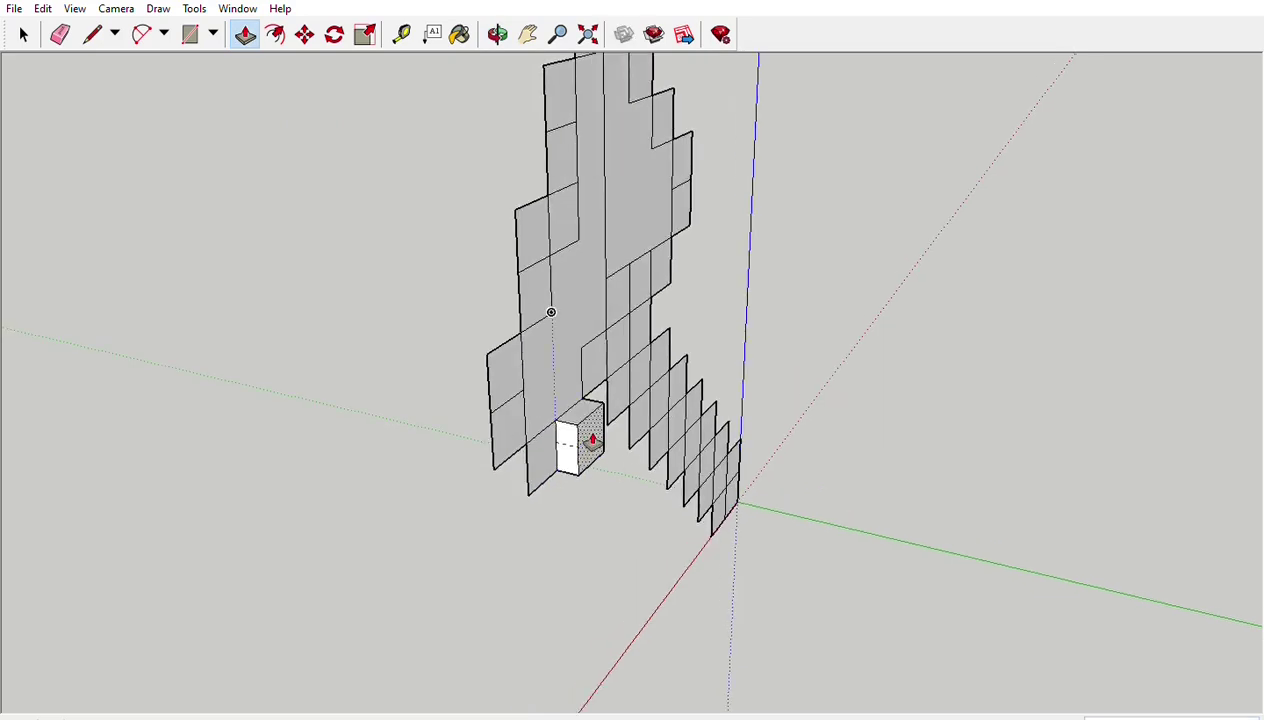
pyautogui.moveTo(592, 440); pyautogui.dragTo(635, 422)
pyautogui.doubleClick(564, 390)
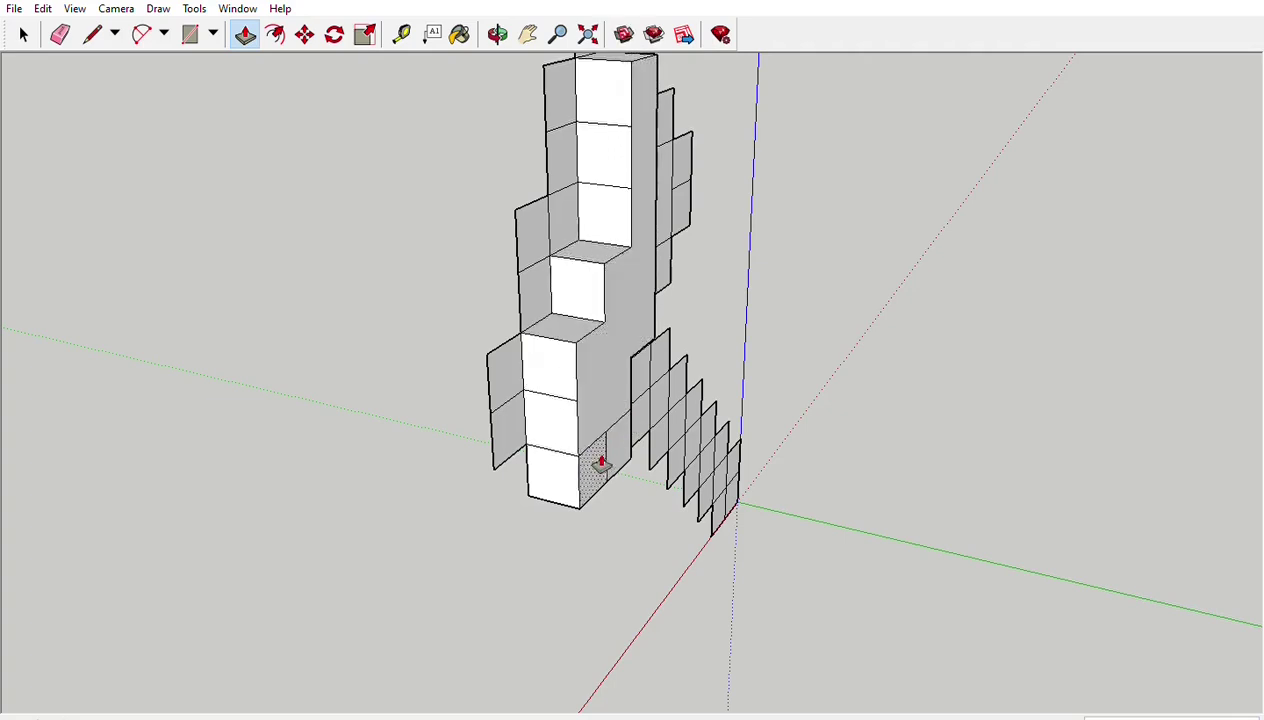
pyautogui.doubleClick(525, 417)
pyautogui.doubleClick(572, 385)
pyautogui.doubleClick(603, 305)
pyautogui.moveTo(610, 265); pyautogui.dragTo(578, 356, button='middle')
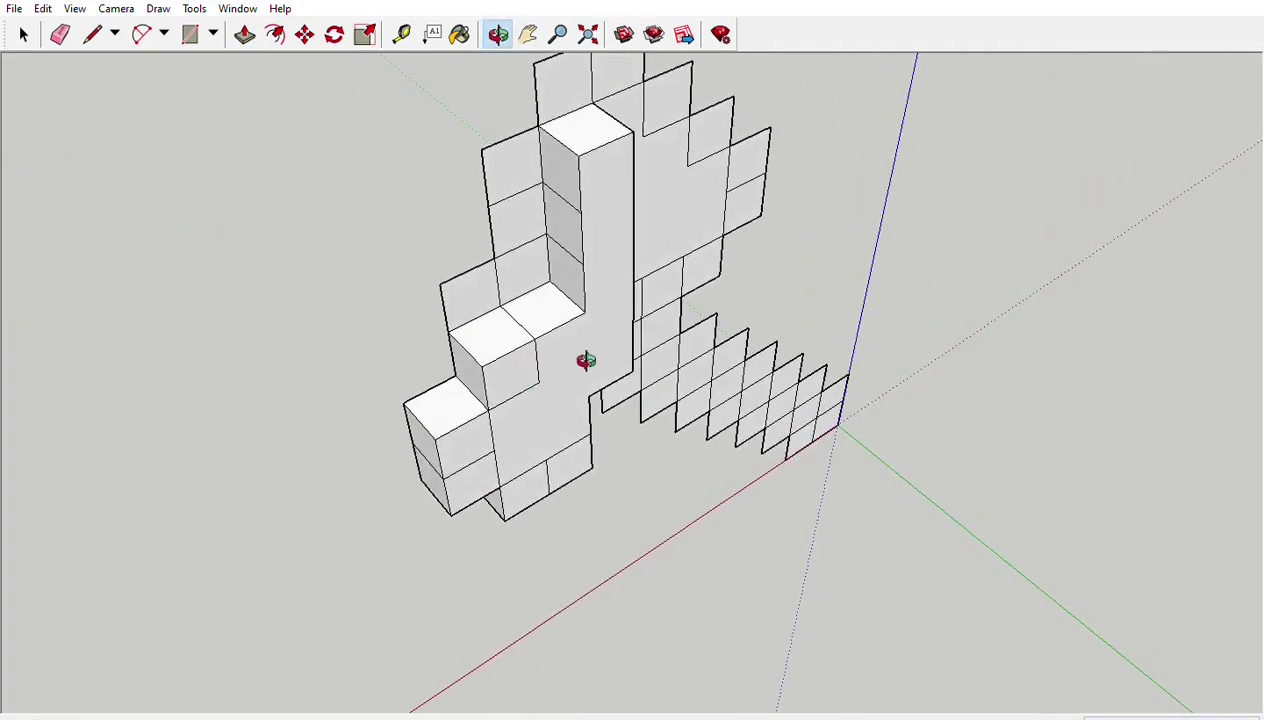
# Pull the left step square and the right column's top square out one cube
pyautogui.click(245, 34)
pyautogui.click(502, 307)
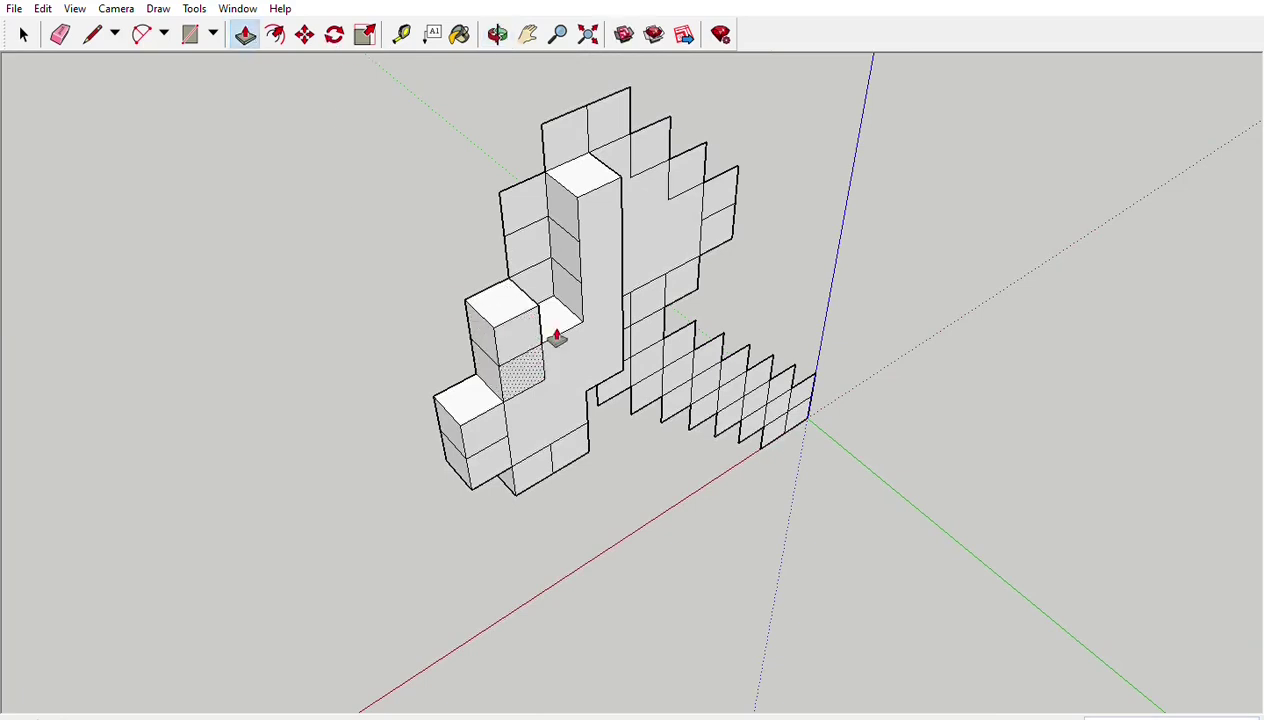
pyautogui.click(564, 262)
pyautogui.click(584, 170)
pyautogui.click(600, 205)
pyautogui.click(632, 107)
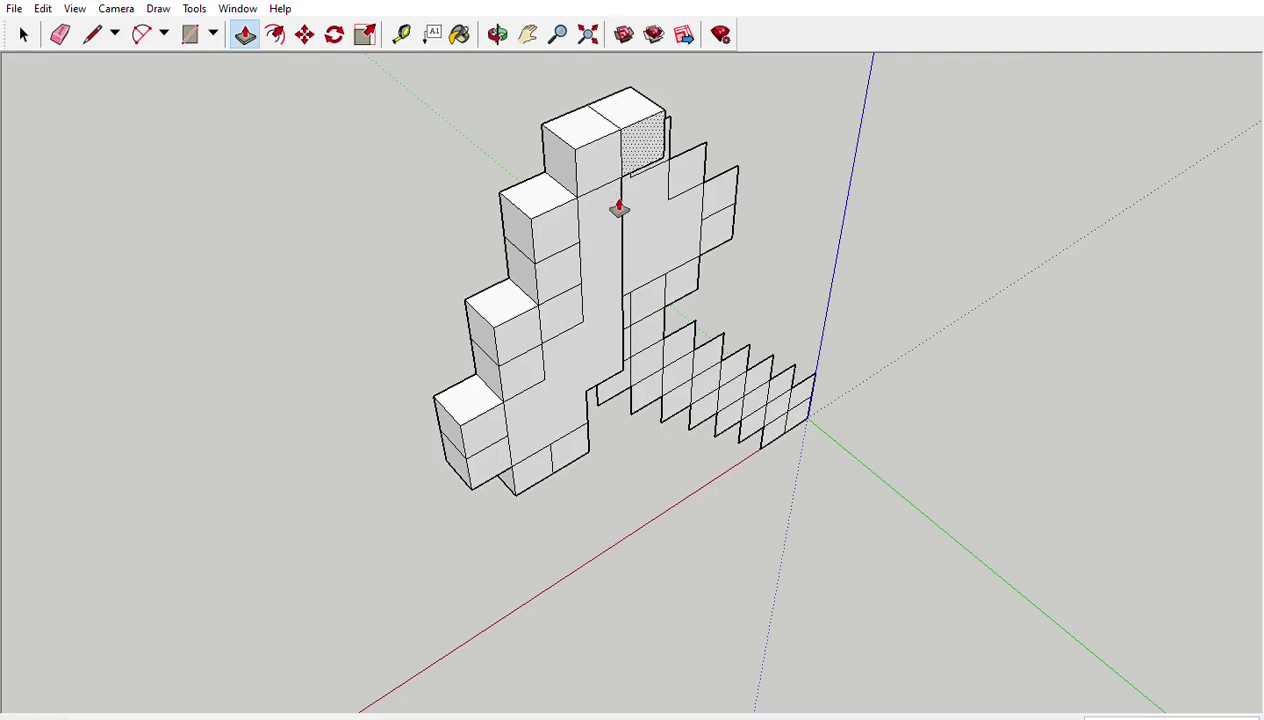
# Extrude the head's top, large right face and small side square one cube
pyautogui.click(499, 34)
pyautogui.moveTo(507, 37); pyautogui.dragTo(333, 50)
pyautogui.press('p')
pyautogui.click(683, 148)
pyautogui.click(650, 104)
pyautogui.doubleClick(628, 121)
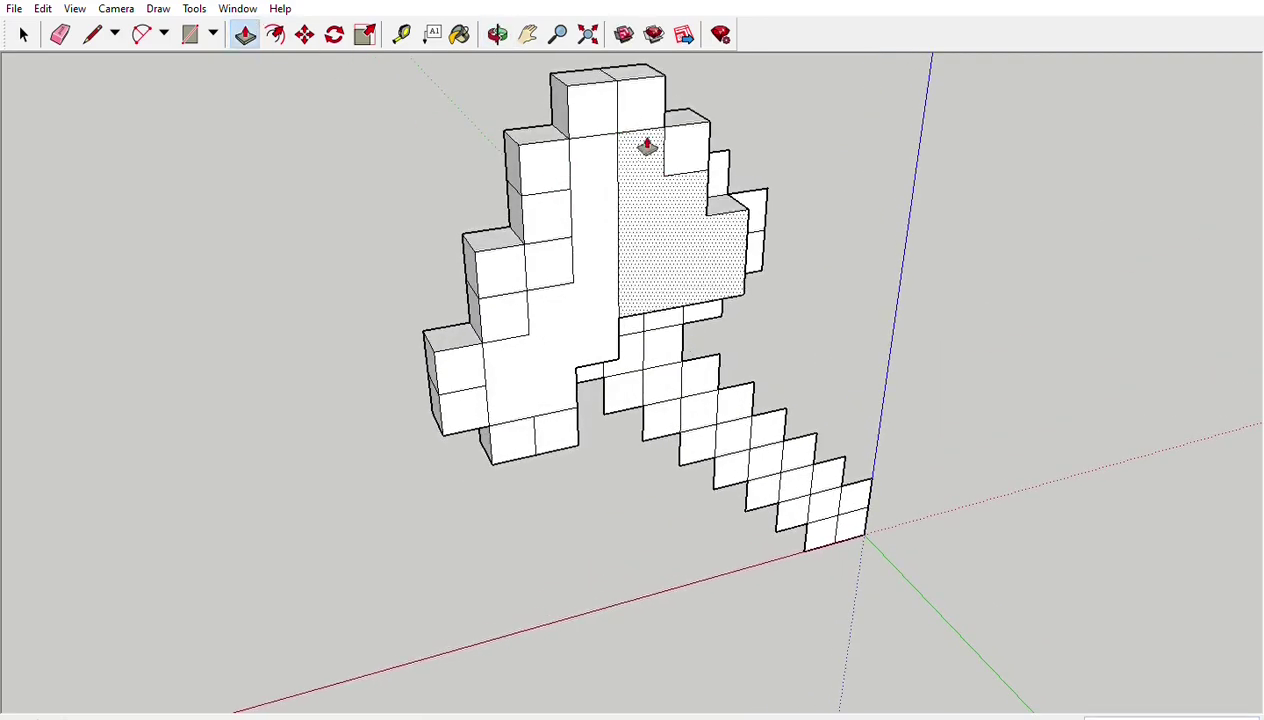
pyautogui.doubleClick(770, 215)
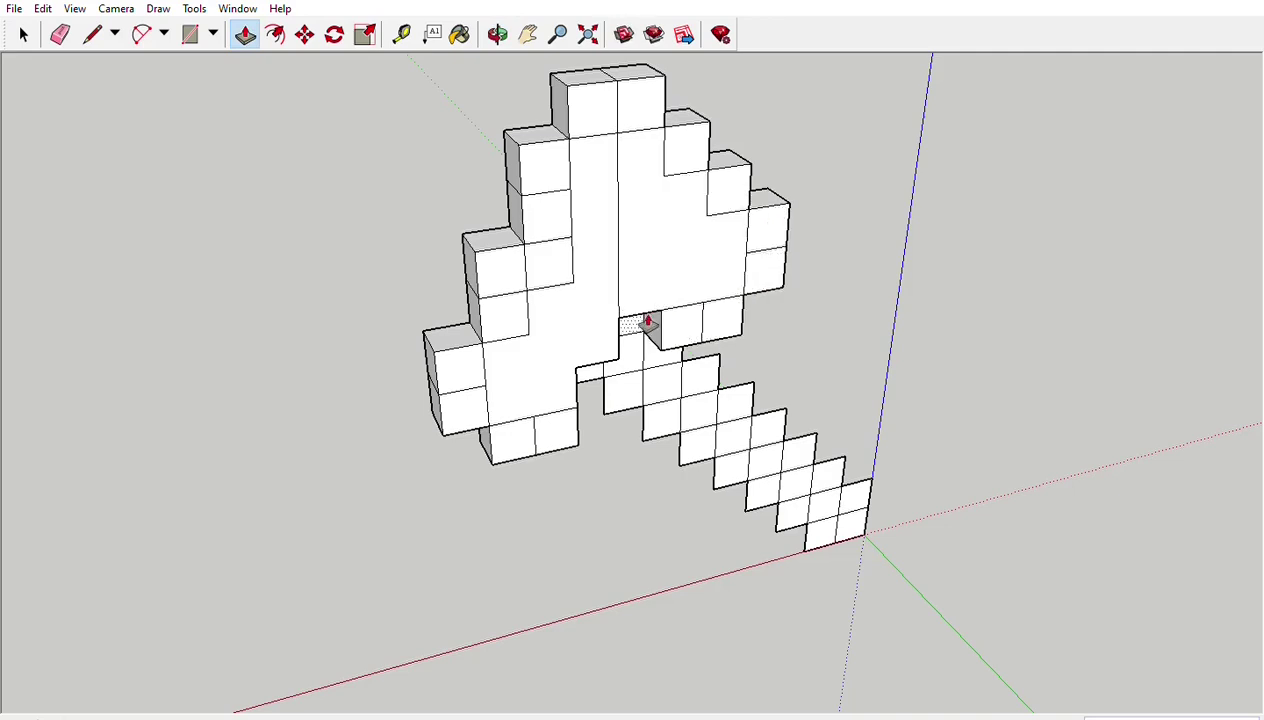
# Extrude the squares below the head and at its lower right to the same depth
pyautogui.click(597, 382)
pyautogui.click(600, 327)
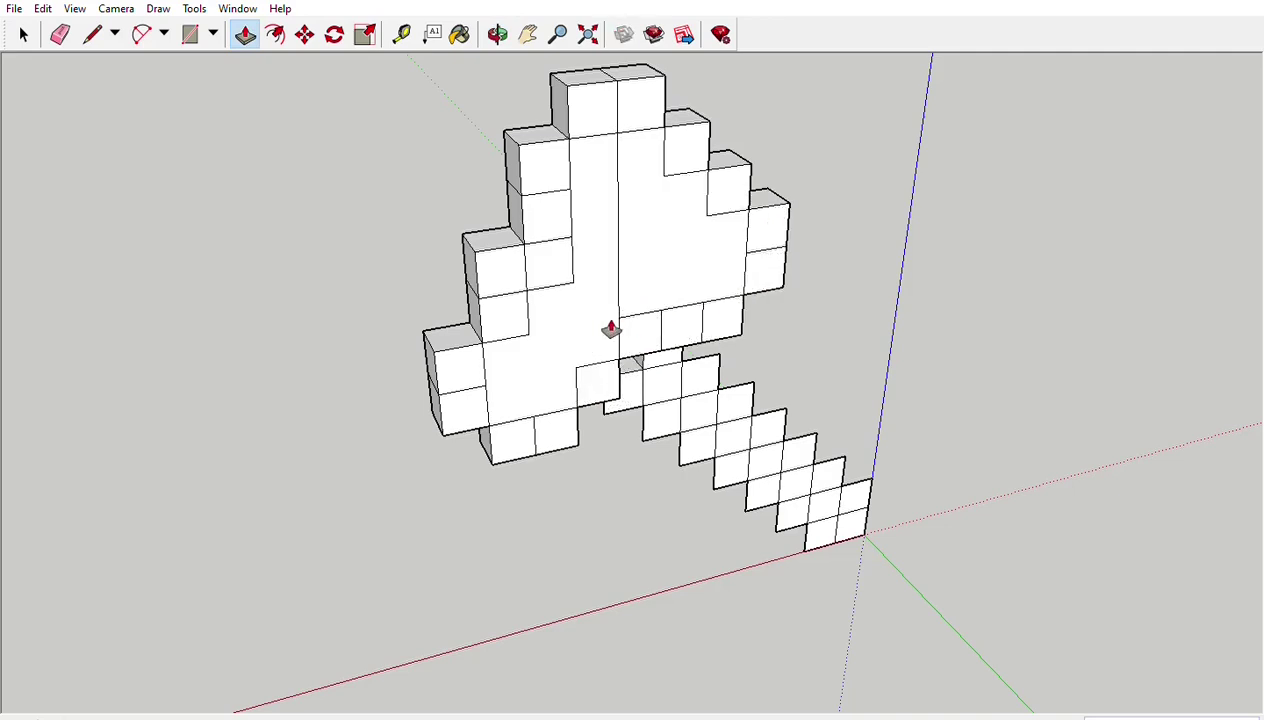
pyautogui.doubleClick(649, 398)
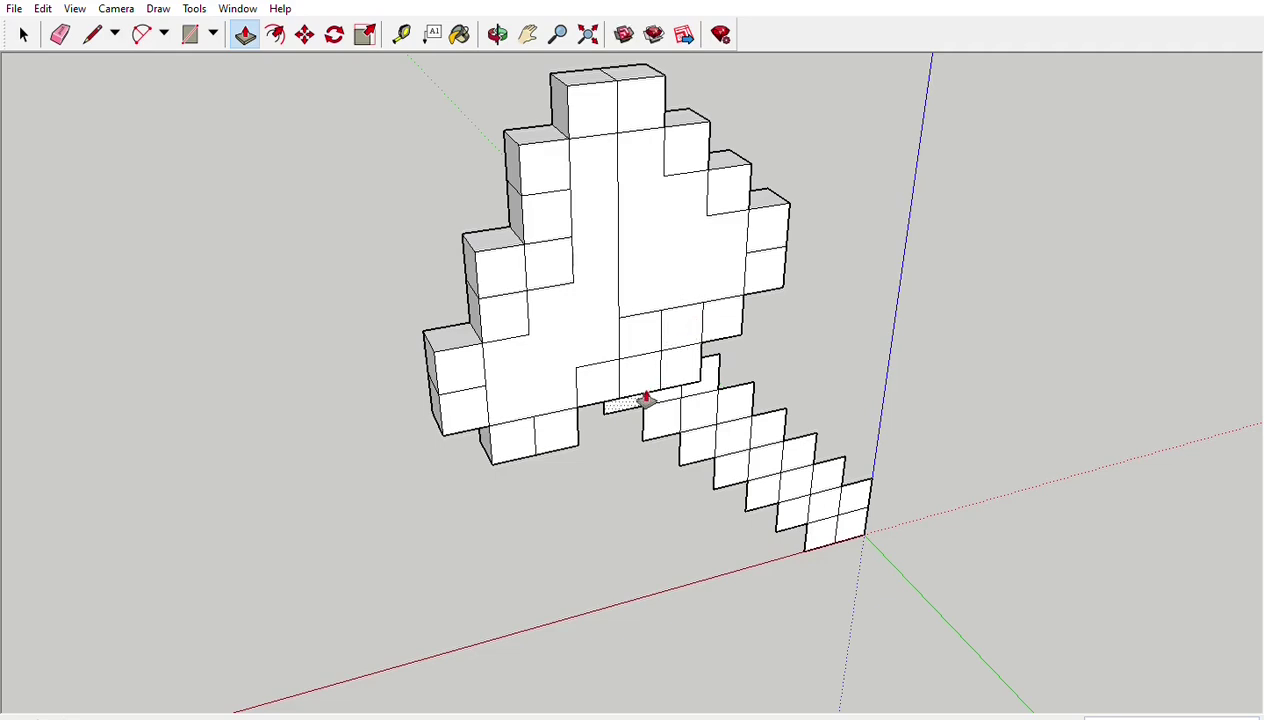
pyautogui.doubleClick(715, 370)
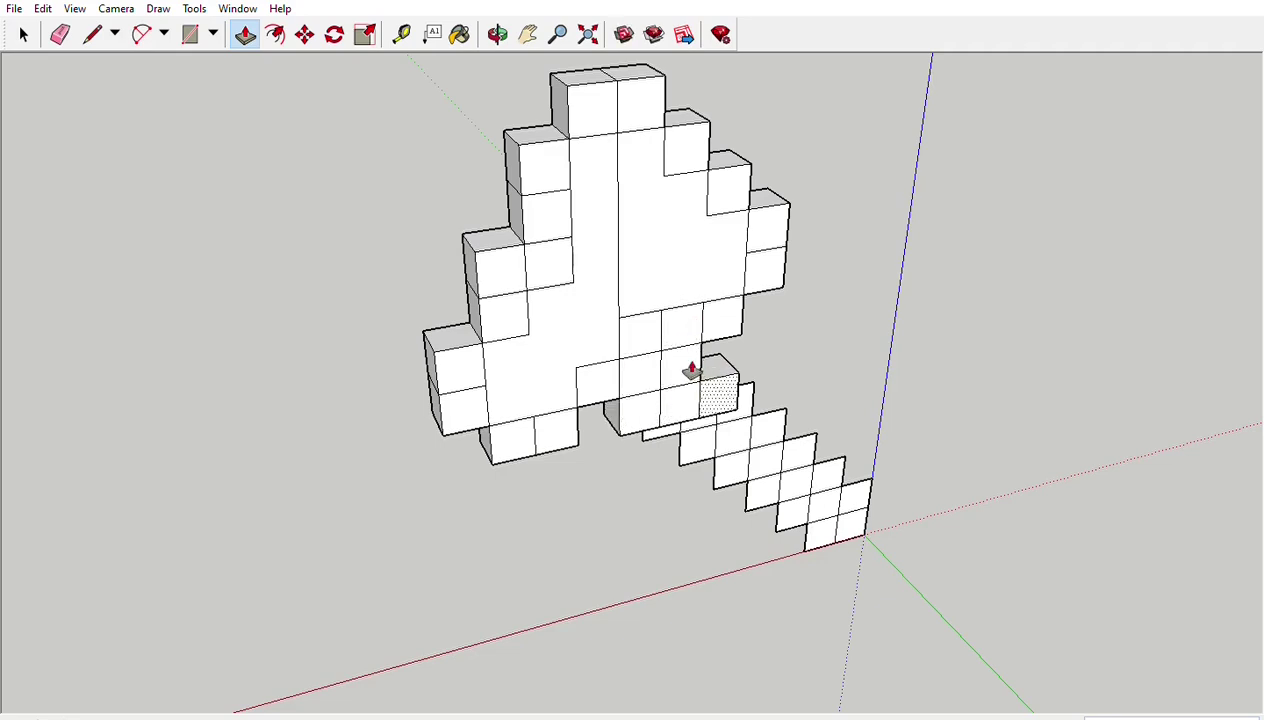
pyautogui.doubleClick(684, 425)
pyautogui.doubleClick(684, 415)
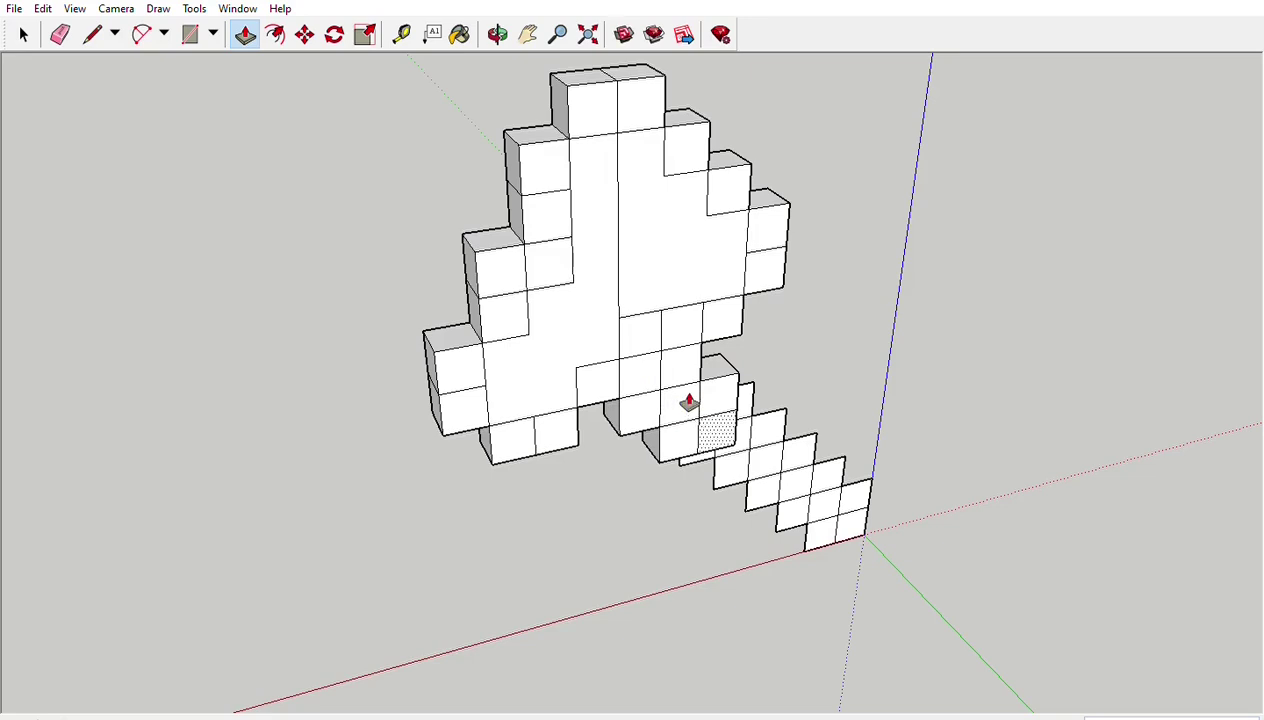
pyautogui.doubleClick(753, 400)
pyautogui.moveTo(778, 437); pyautogui.dragTo(748, 487, button='middle')
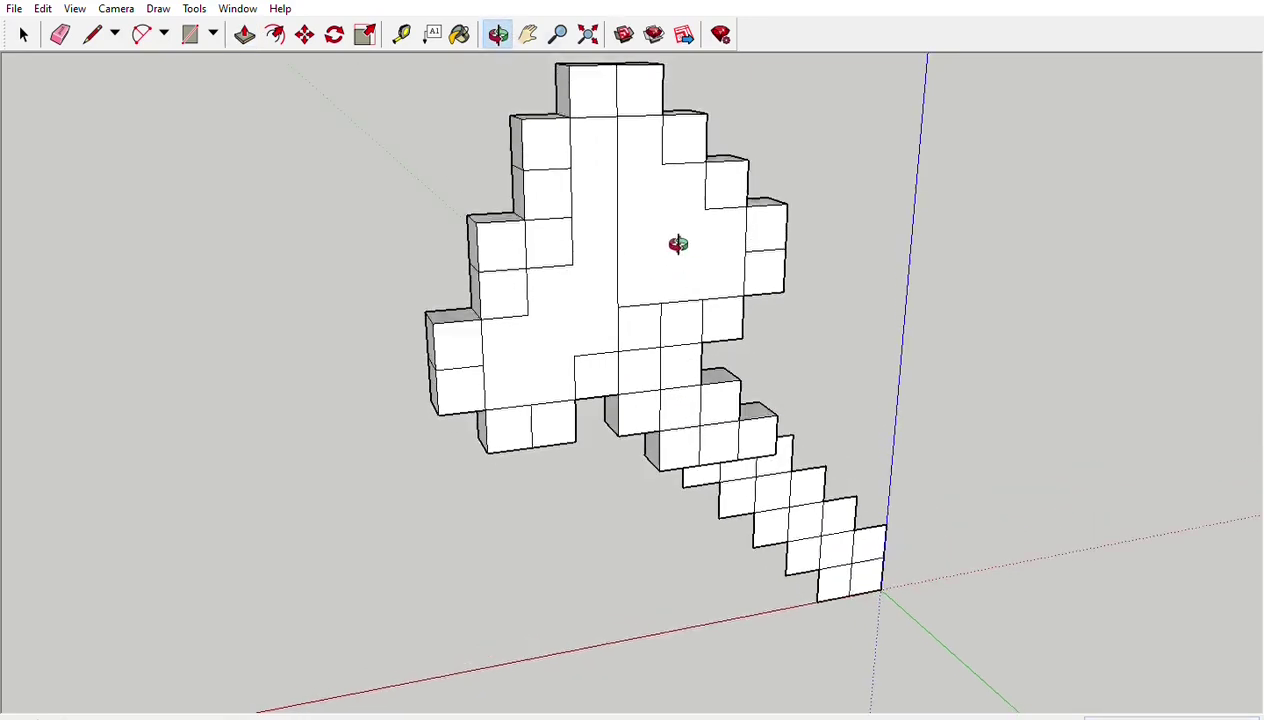
# Extrude the remaining handle squares one cube deep, down to the handle's end
pyautogui.doubleClick(703, 485)
pyautogui.doubleClick(745, 483)
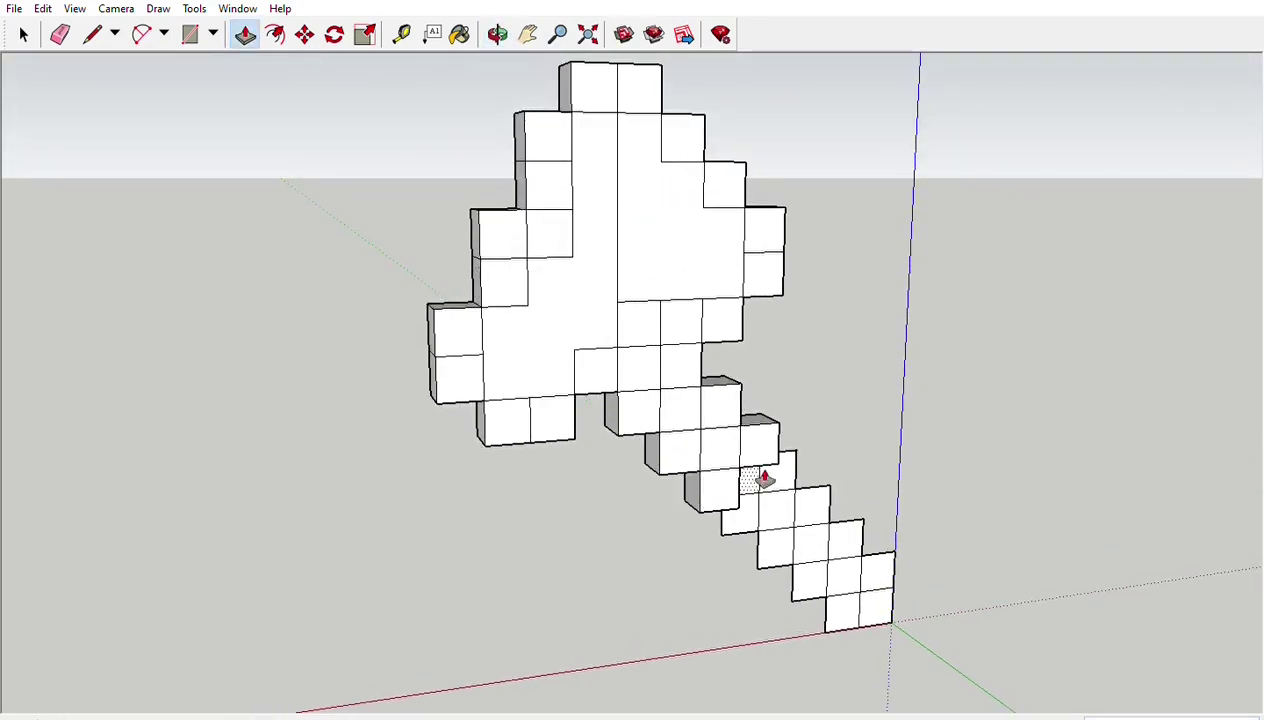
pyautogui.doubleClick(789, 472)
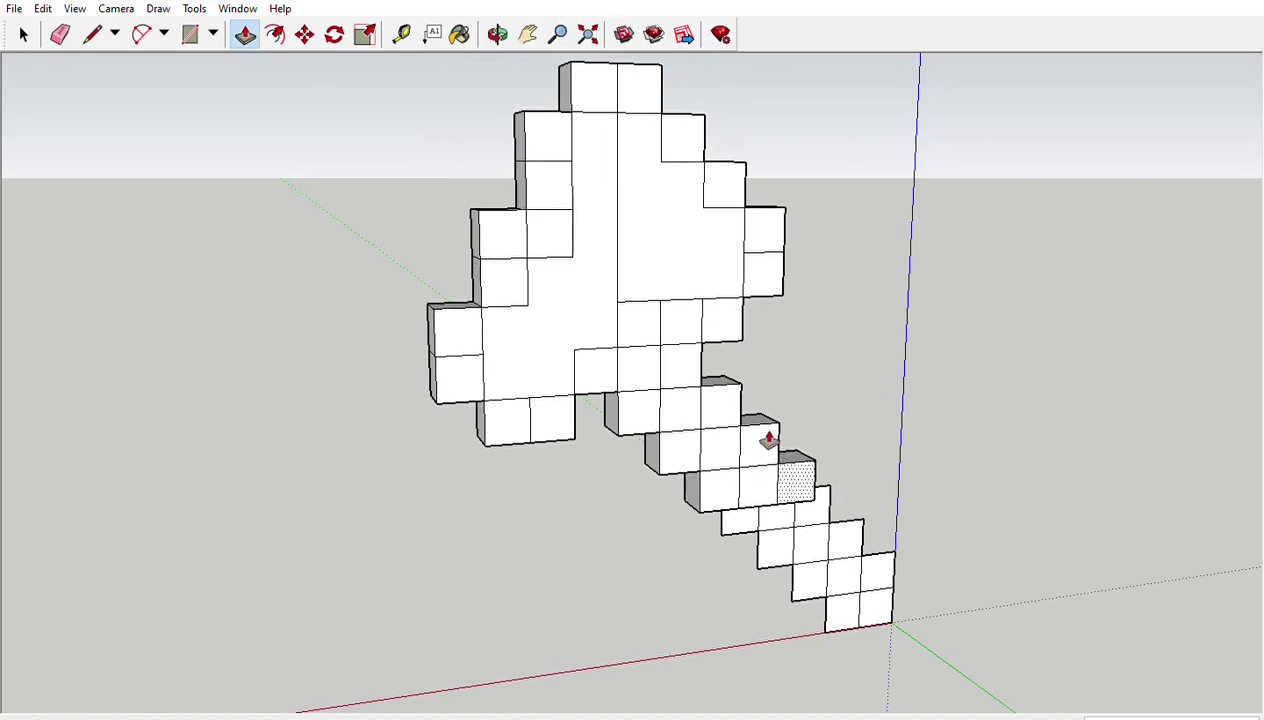
pyautogui.doubleClick(757, 515)
pyautogui.doubleClick(833, 508)
pyautogui.doubleClick(802, 540)
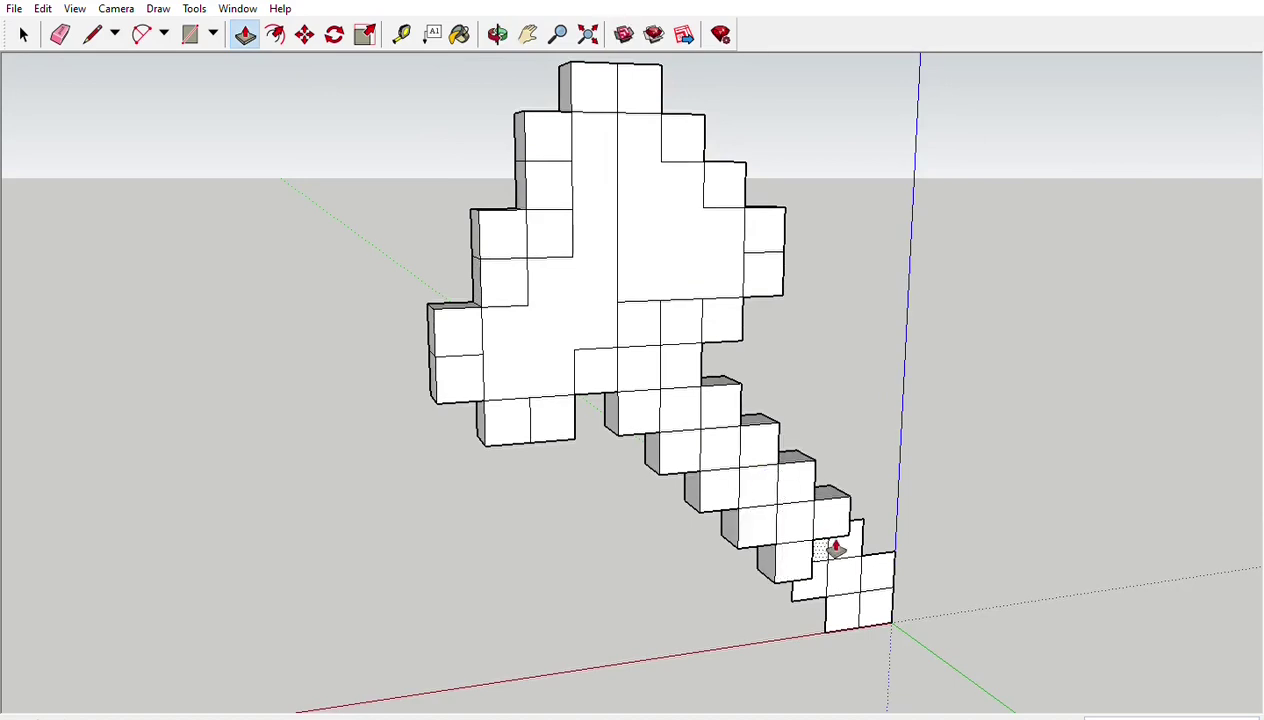
pyautogui.doubleClick(815, 530)
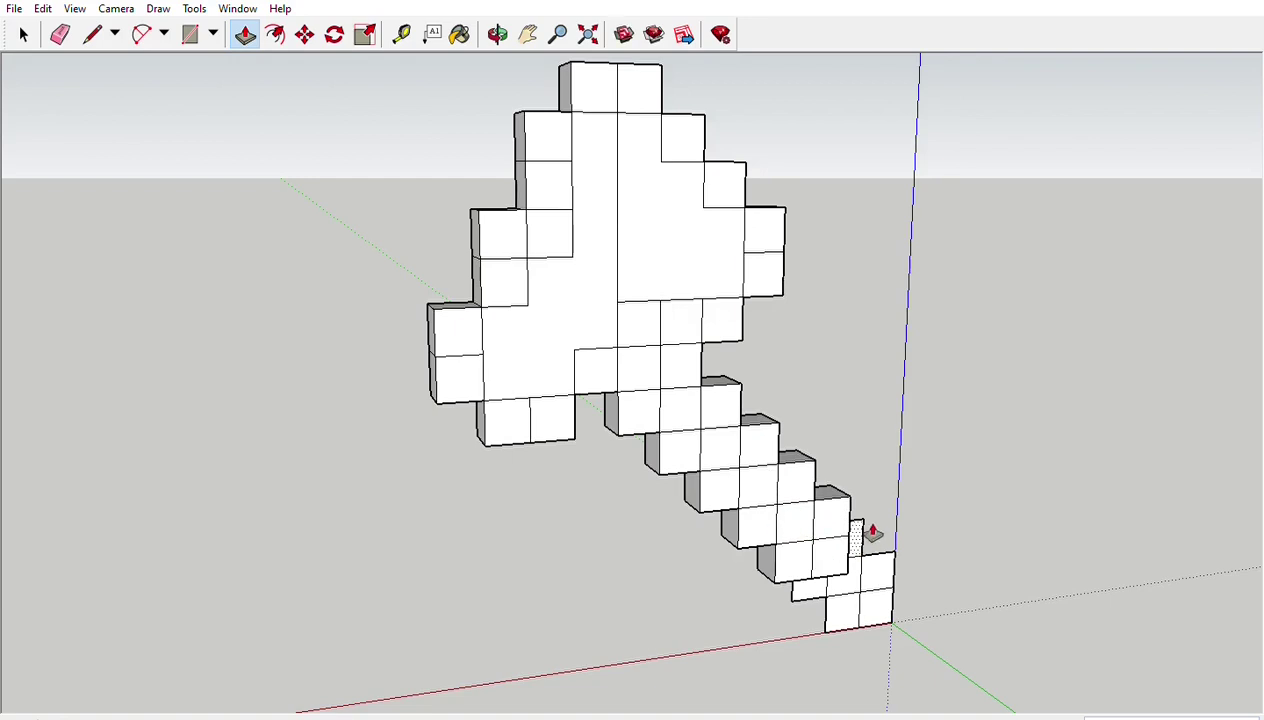
pyautogui.doubleClick(866, 540)
pyautogui.doubleClick(820, 588)
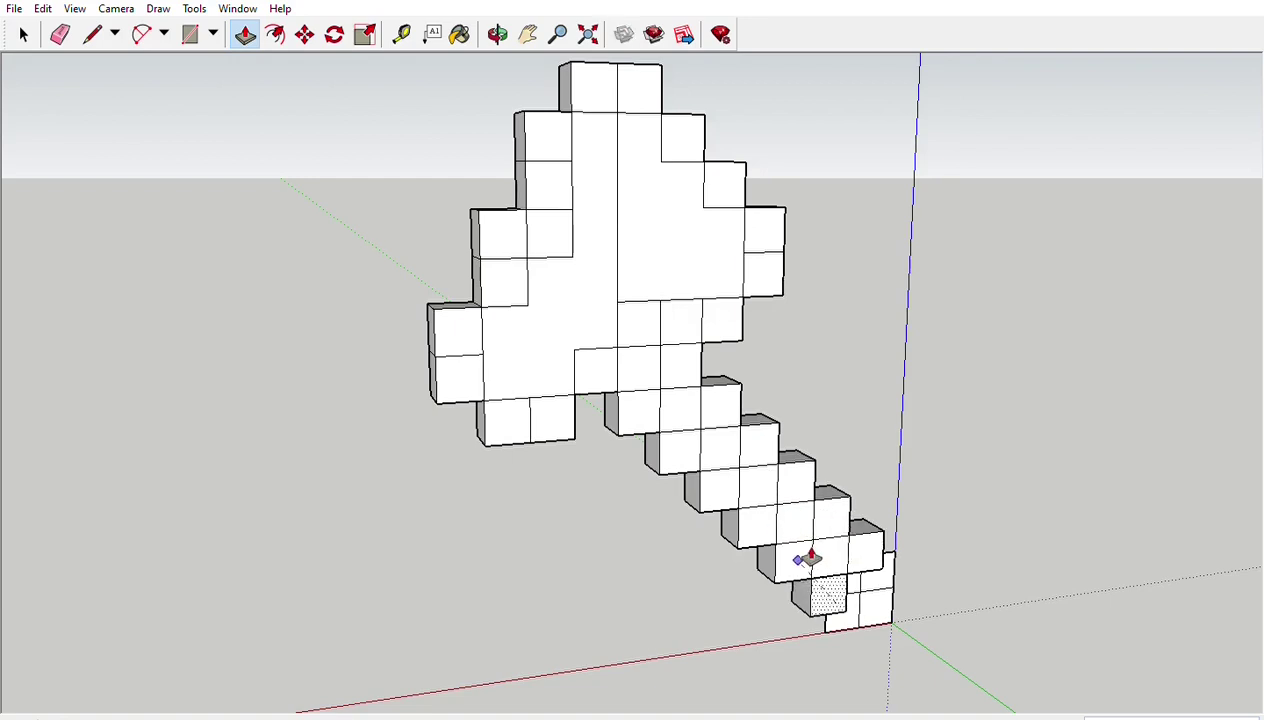
pyautogui.doubleClick(868, 578)
pyautogui.doubleClick(864, 618)
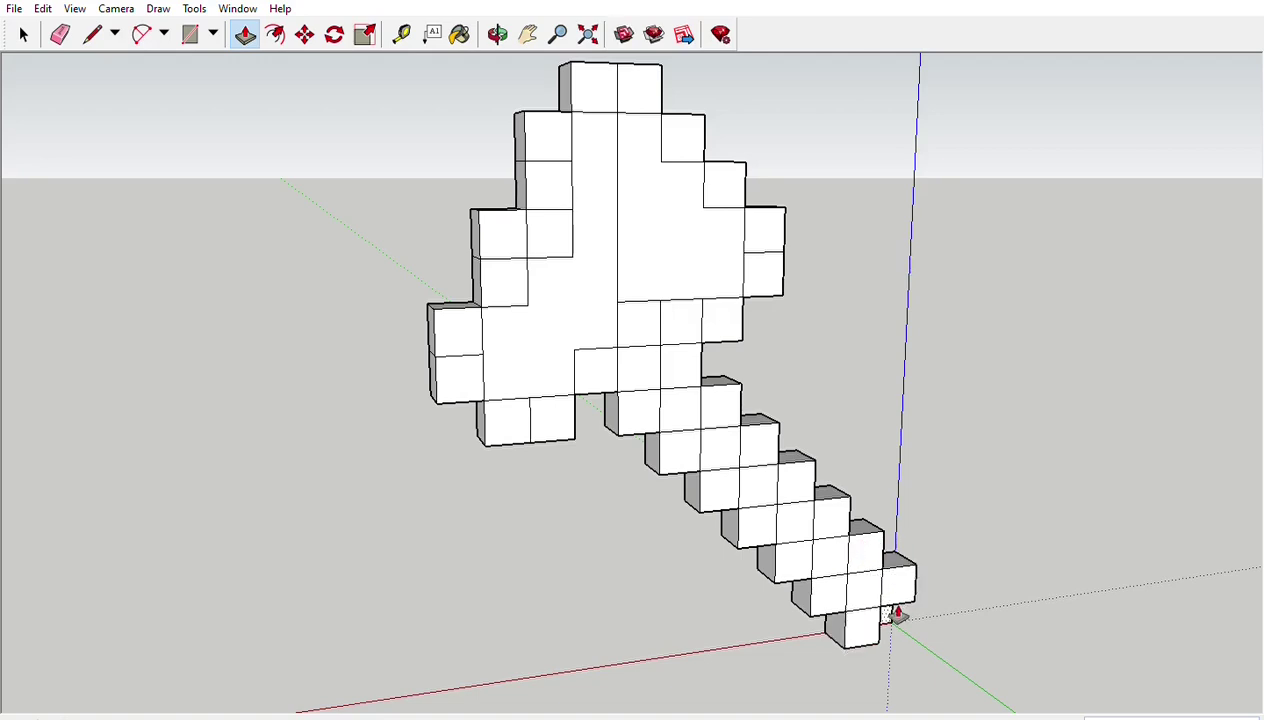
pyautogui.doubleClick(850, 590)
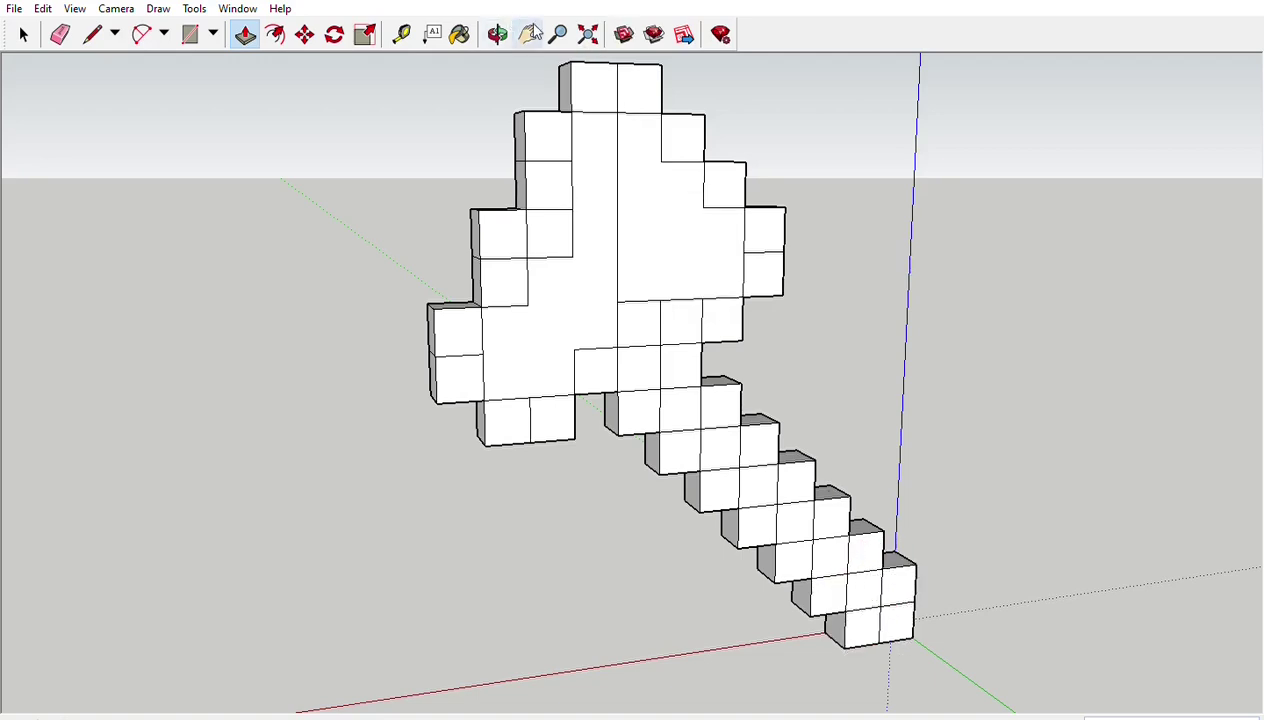
# Draw vertical and horizontal grid edges across the front of the axe head
pyautogui.click(93, 34)
pyautogui.click(528, 305)
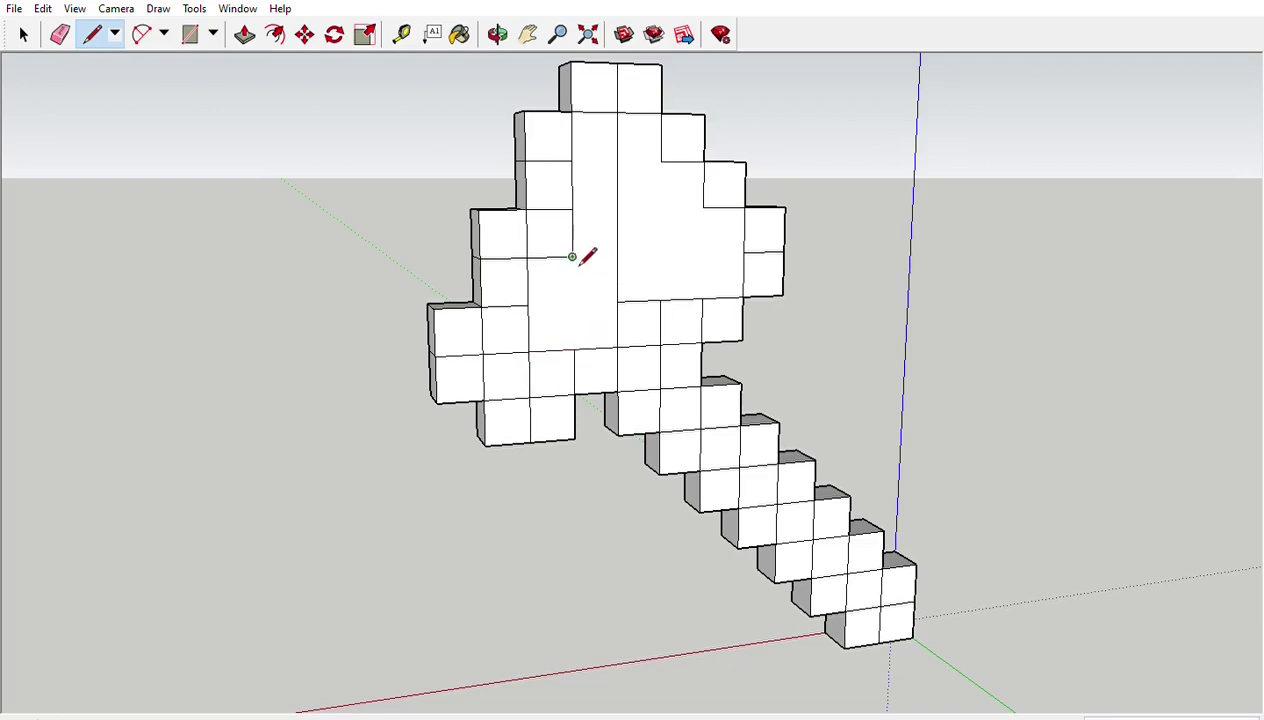
pyautogui.click(660, 161)
pyautogui.click(572, 209)
pyautogui.click(704, 209)
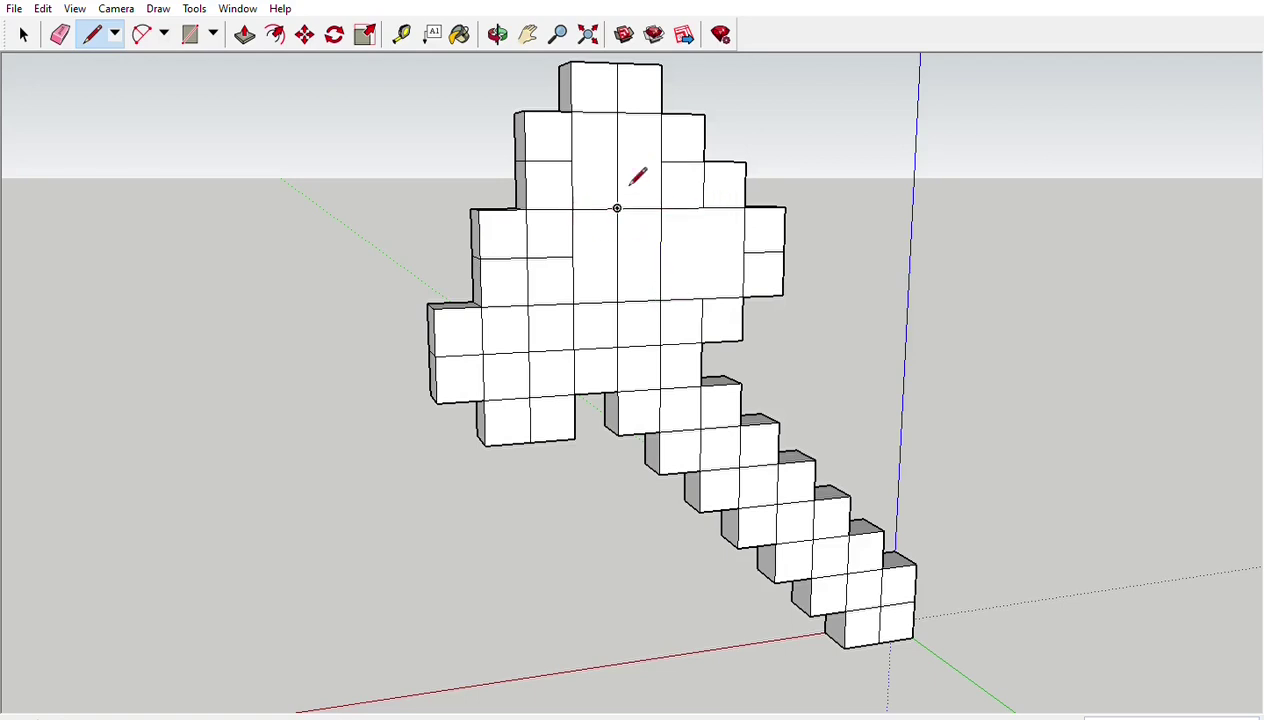
pyautogui.click(660, 256)
pyautogui.click(702, 298)
# Orbit to the pickaxe's back and close a line so the back face forms
pyautogui.click(497, 34)
pyautogui.moveTo(474, 141)
pyautogui.mouseDown()
pyautogui.moveTo(643, 344)
pyautogui.moveTo(474, 324)
pyautogui.mouseUp()
pyautogui.click(93, 34)
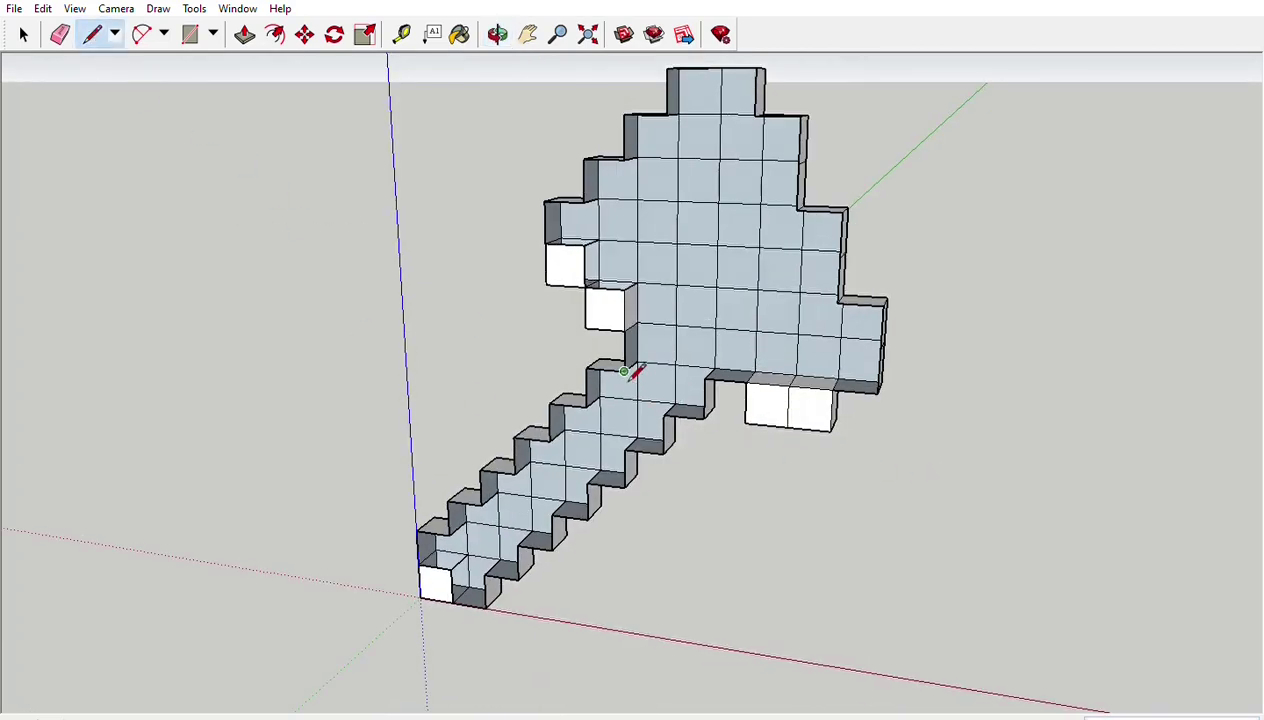
pyautogui.click(705, 378)
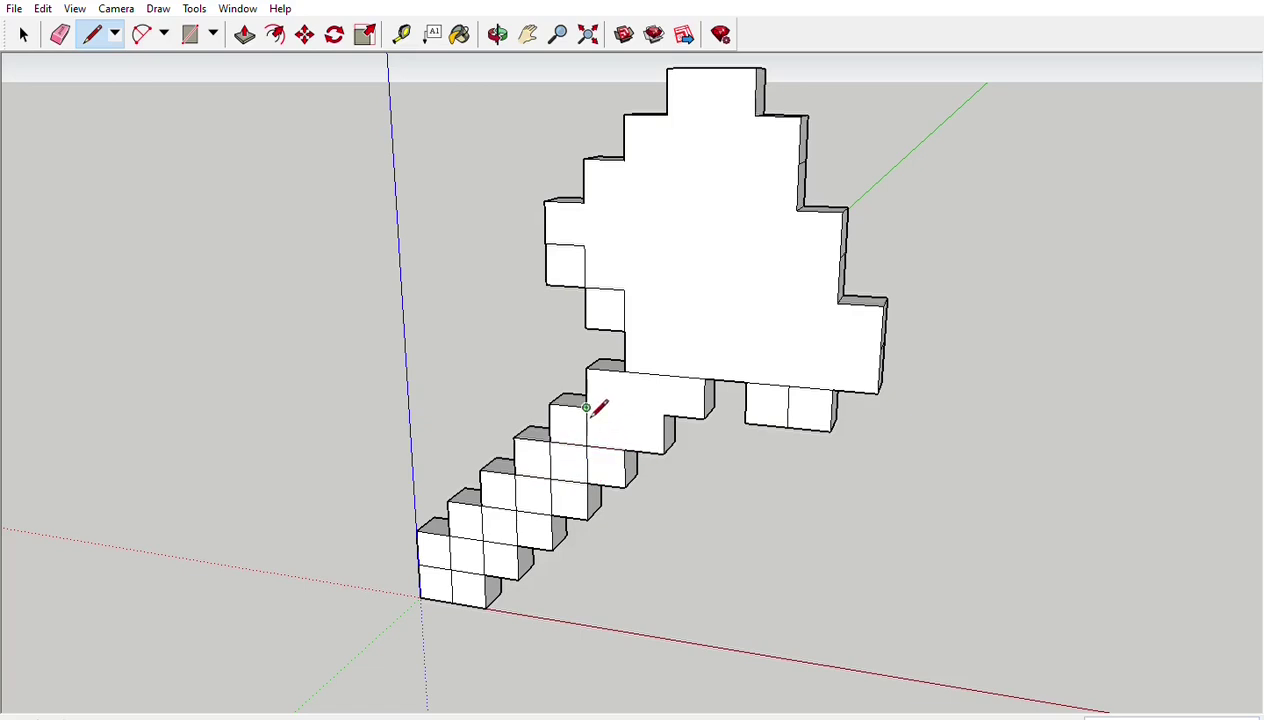
# Split the back head's stepped face with vertical and horizontal grid edges
pyautogui.click(663, 415)
pyautogui.click(624, 160)
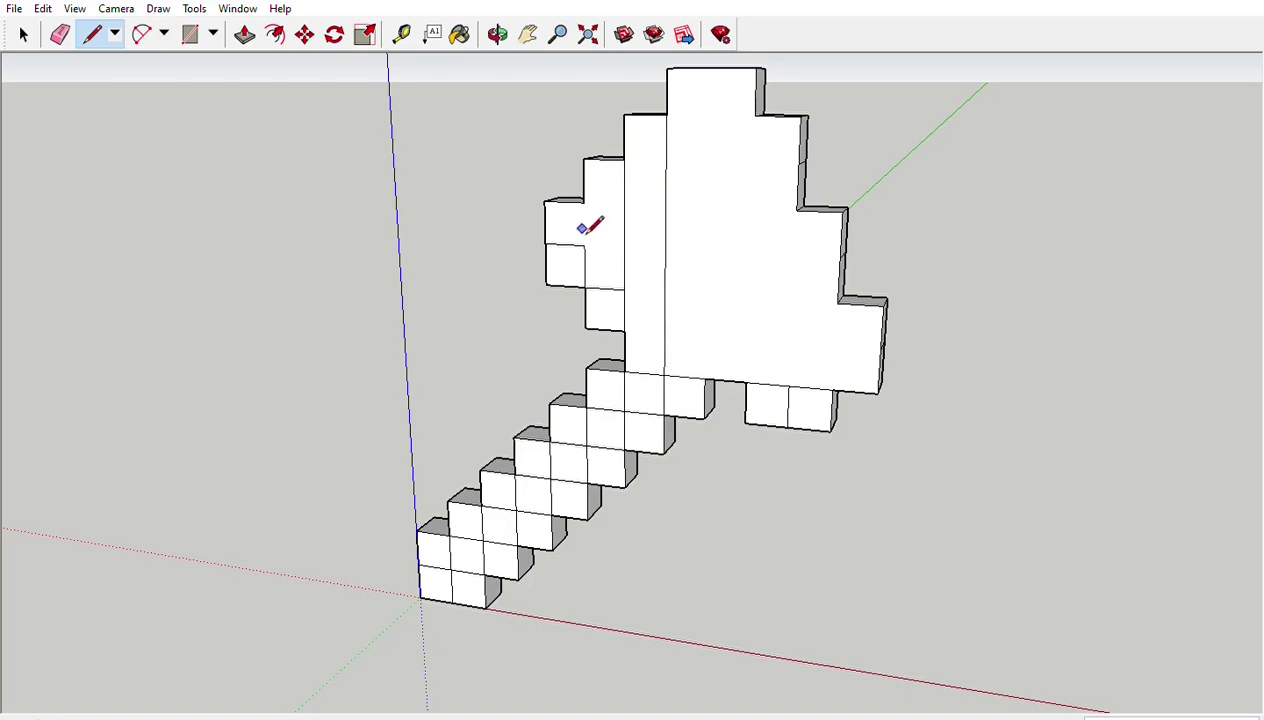
pyautogui.click(584, 244)
pyautogui.click(846, 258)
pyautogui.click(624, 289)
pyautogui.click(840, 300)
pyautogui.click(624, 336)
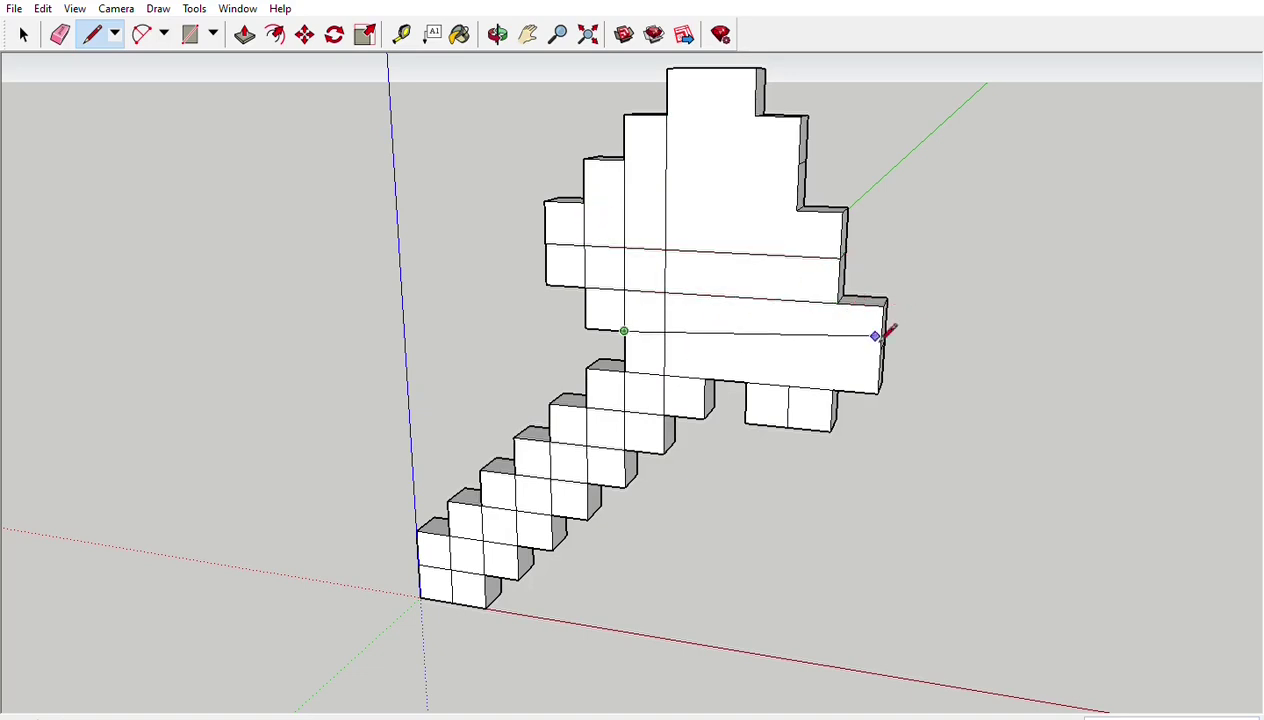
# Add more vertical grid lines and an edge across the top of the head
pyautogui.click(789, 386)
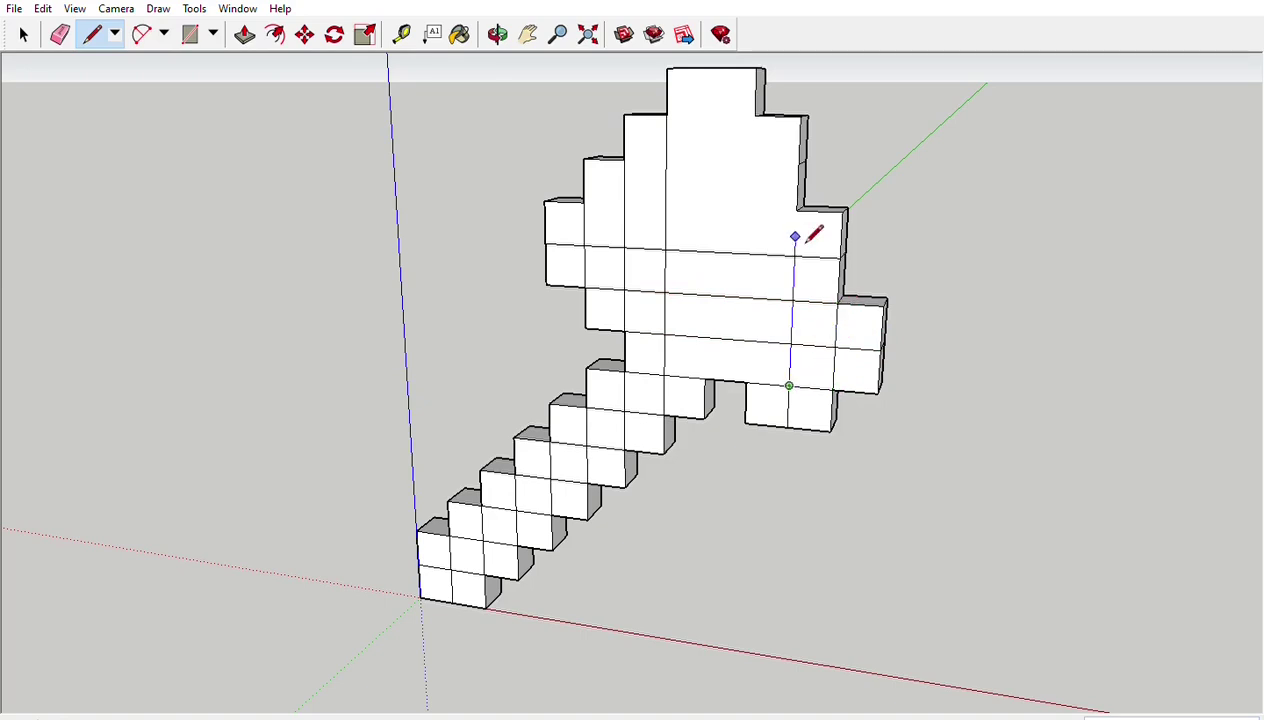
pyautogui.click(754, 115)
pyautogui.click(705, 378)
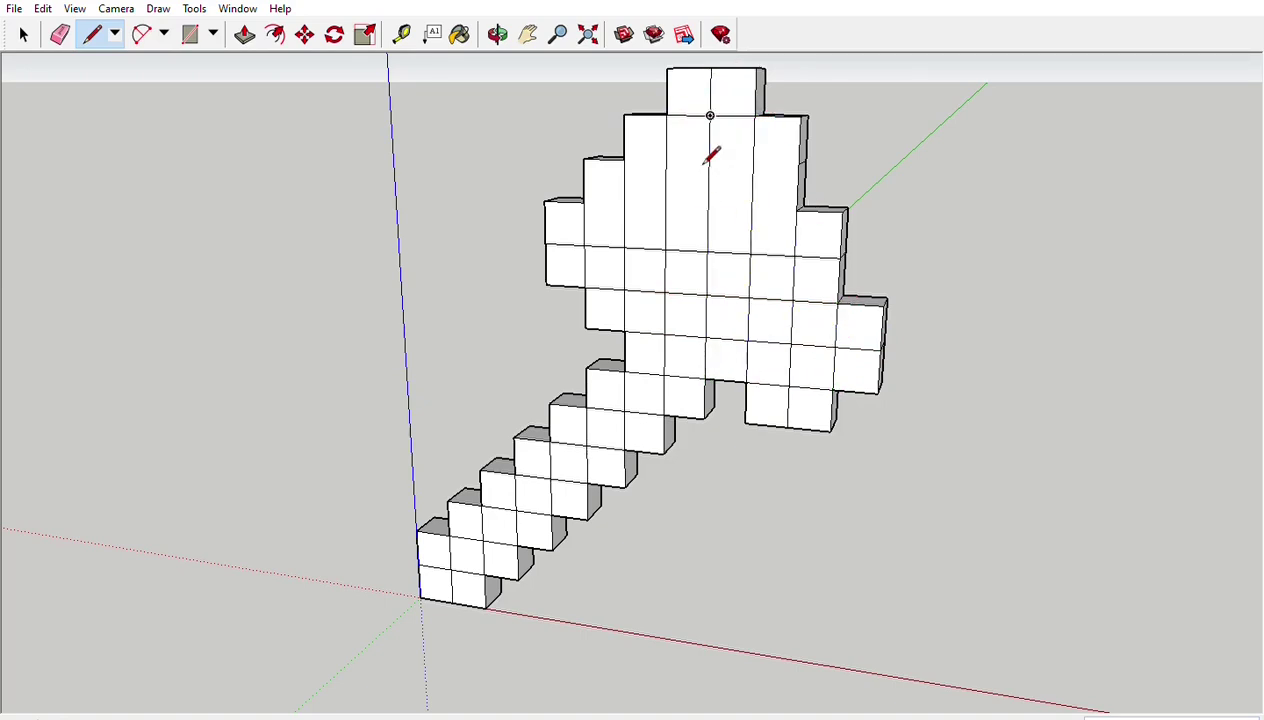
pyautogui.click(623, 160)
pyautogui.click(800, 163)
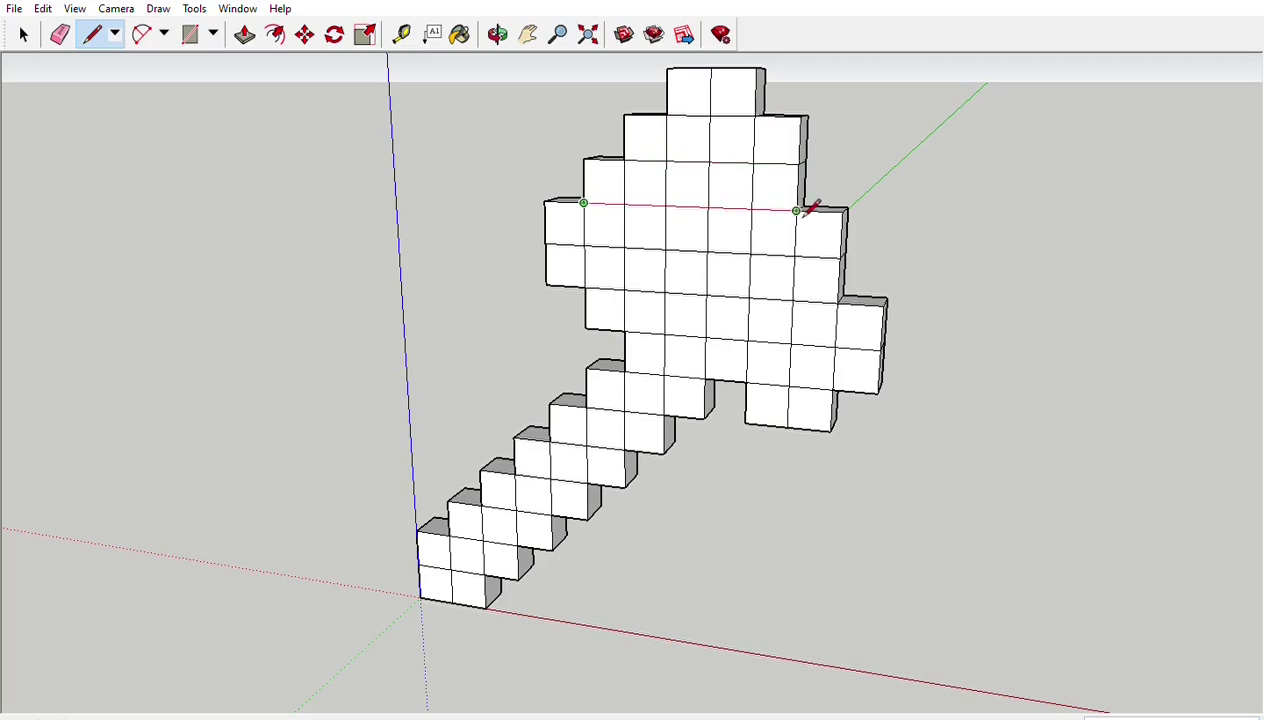
# Orbit around the pickaxe to view it edge-on
pyautogui.click(498, 34)
pyautogui.moveTo(560, 150); pyautogui.dragTo(437, 299)
pyautogui.moveTo(933, 336)
pyautogui.mouseDown()
pyautogui.moveTo(561, 369)
pyautogui.moveTo(792, 545)
pyautogui.moveTo(316, 457)
pyautogui.moveTo(736, 522)
pyautogui.moveTo(824, 491)
pyautogui.mouseUp()
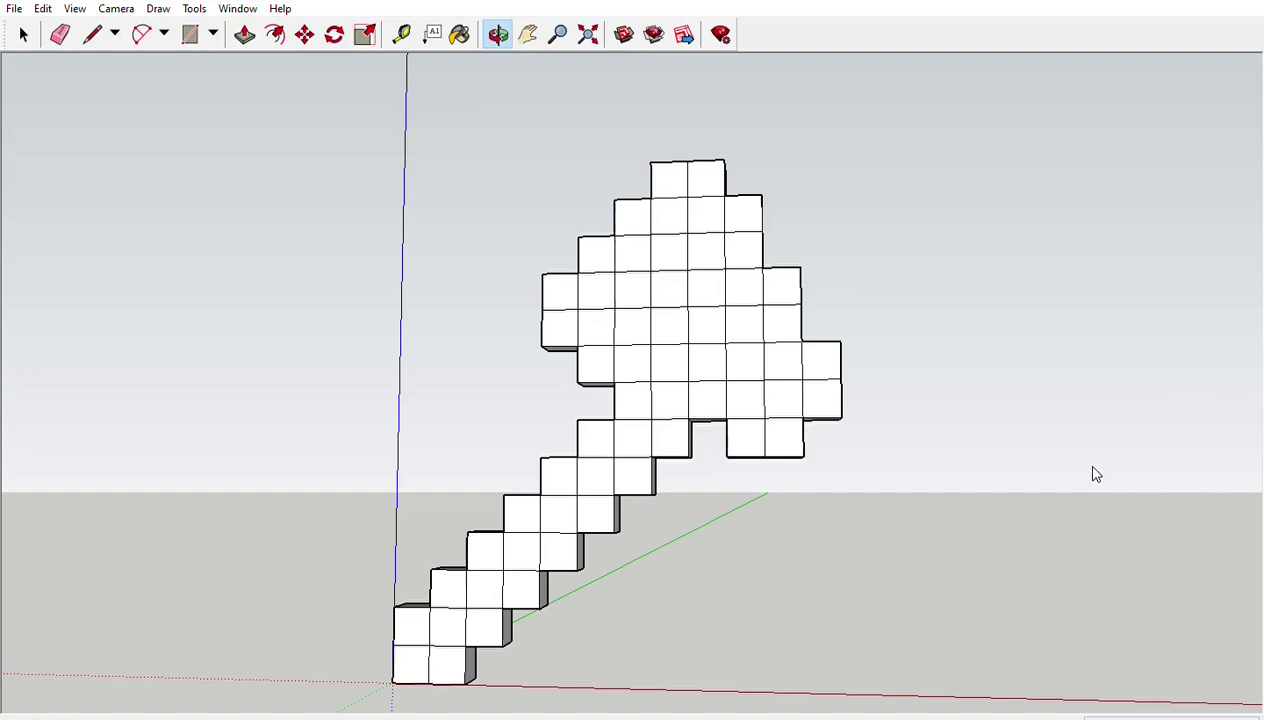
# Paint a diagonal of eight handle cubes brown, reaching into the head
pyautogui.press('b')
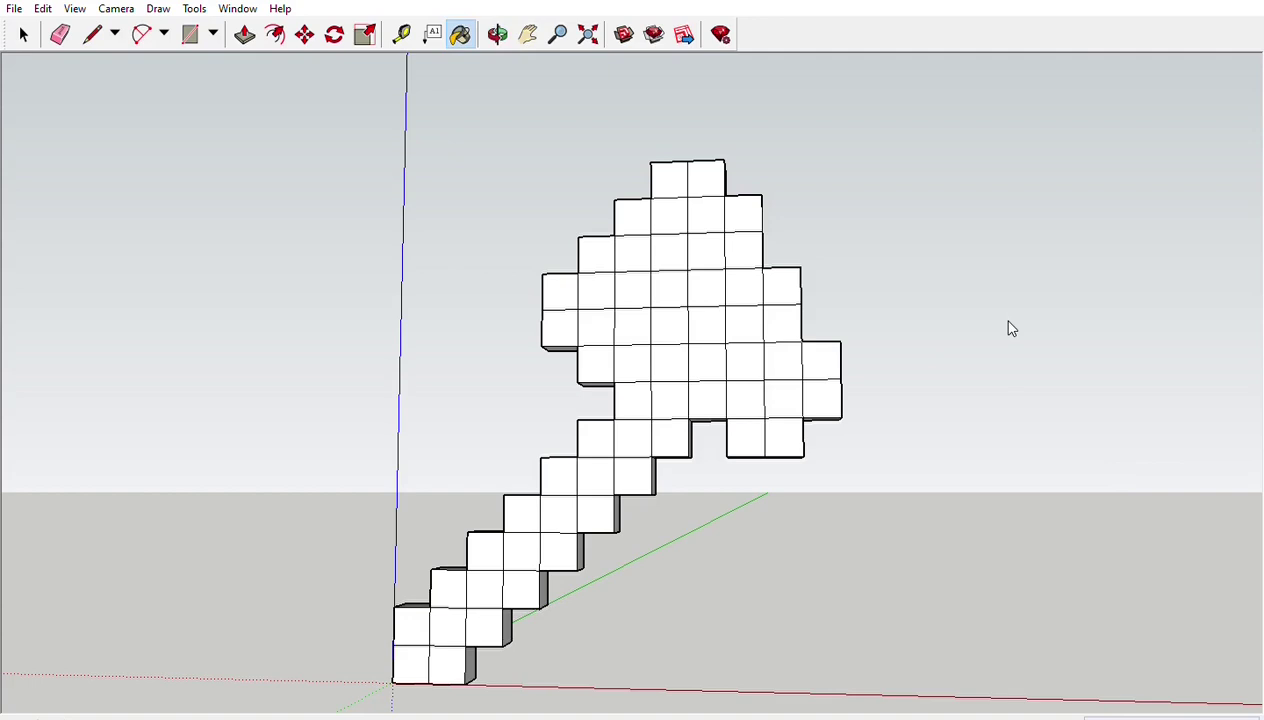
pyautogui.click(418, 630)
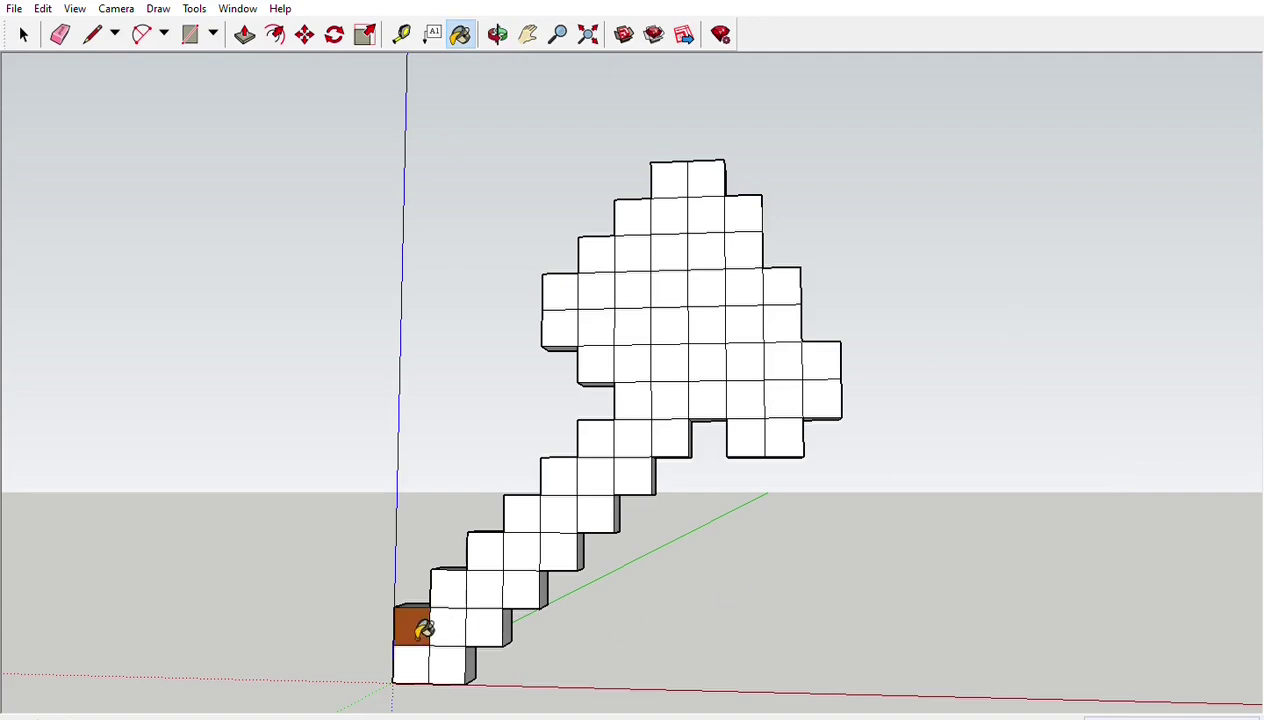
pyautogui.click(450, 586)
pyautogui.click(486, 550)
pyautogui.click(521, 513)
pyautogui.click(555, 489)
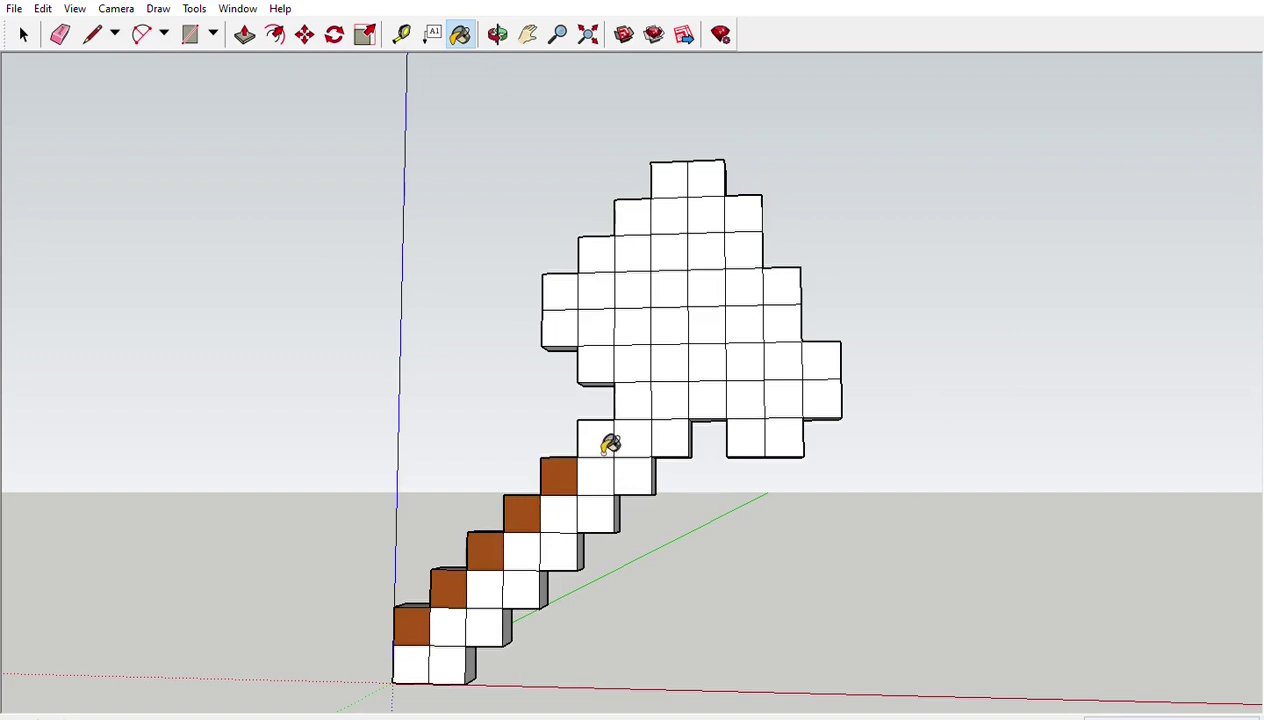
pyautogui.click(607, 442)
pyautogui.click(645, 408)
pyautogui.click(677, 370)
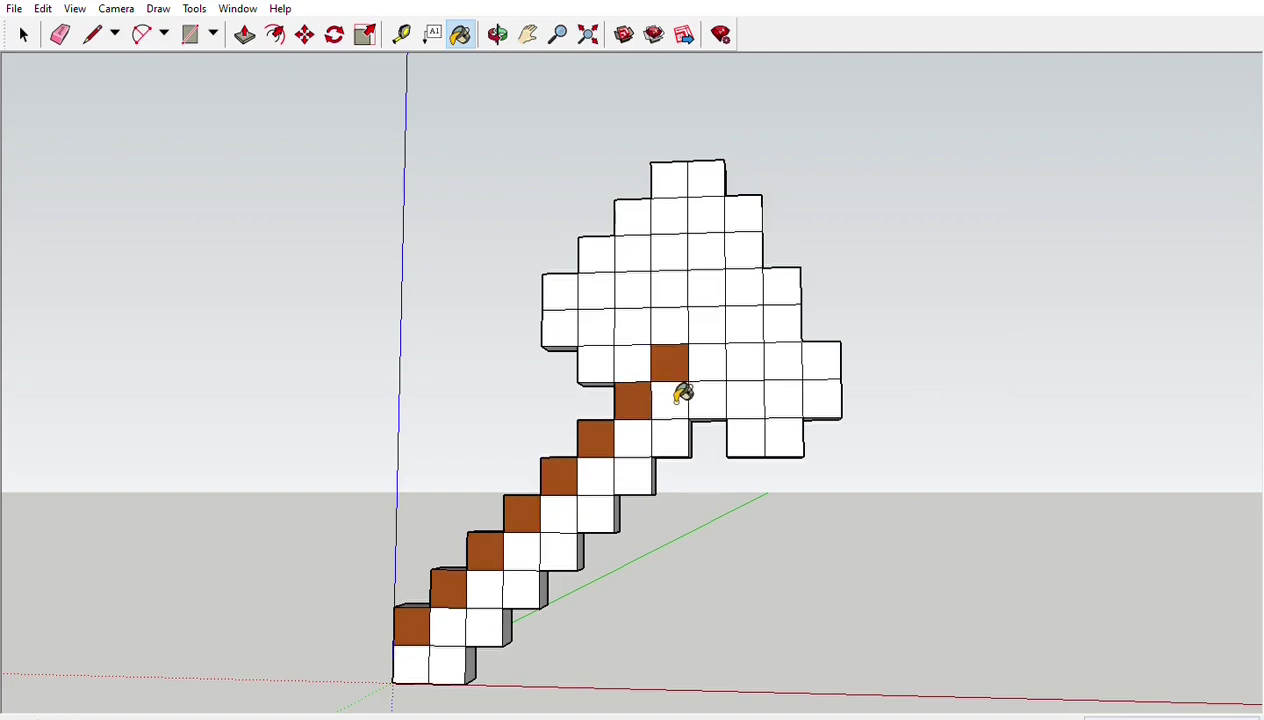
# Paint four handle cubes orange, up to the head's base
pyautogui.click(445, 622)
pyautogui.click(530, 560)
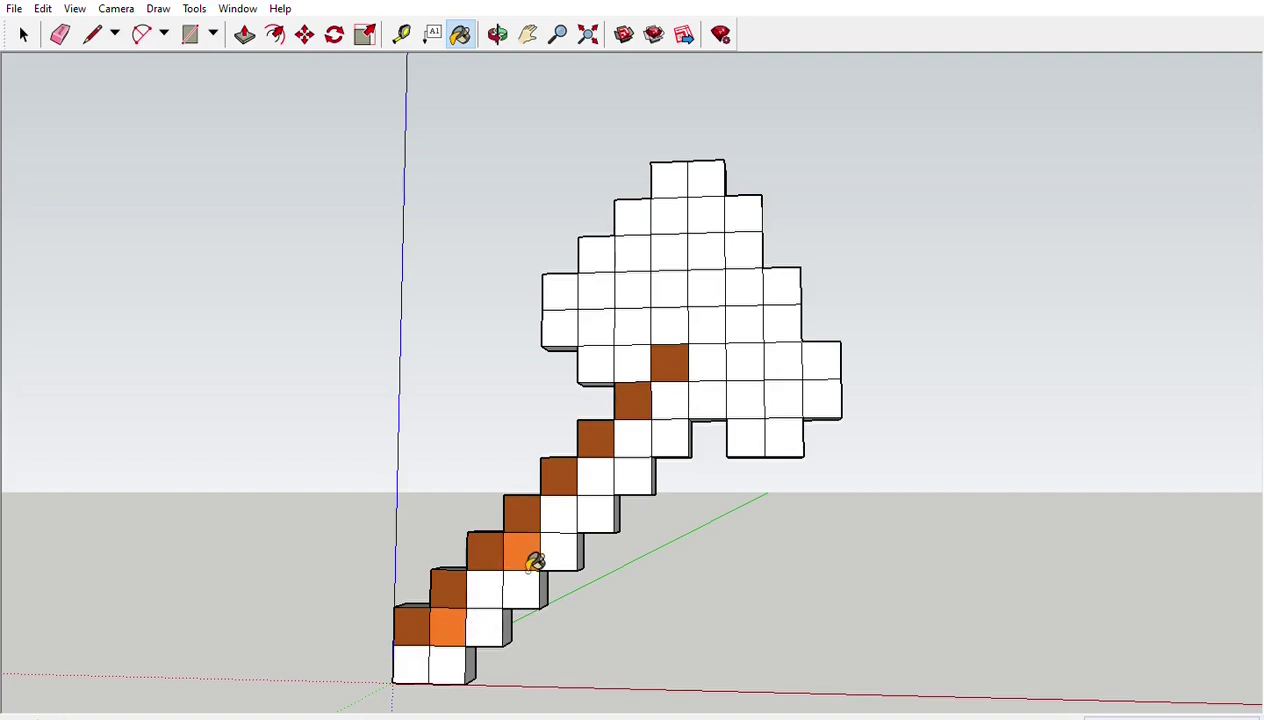
pyautogui.click(601, 480)
pyautogui.click(677, 404)
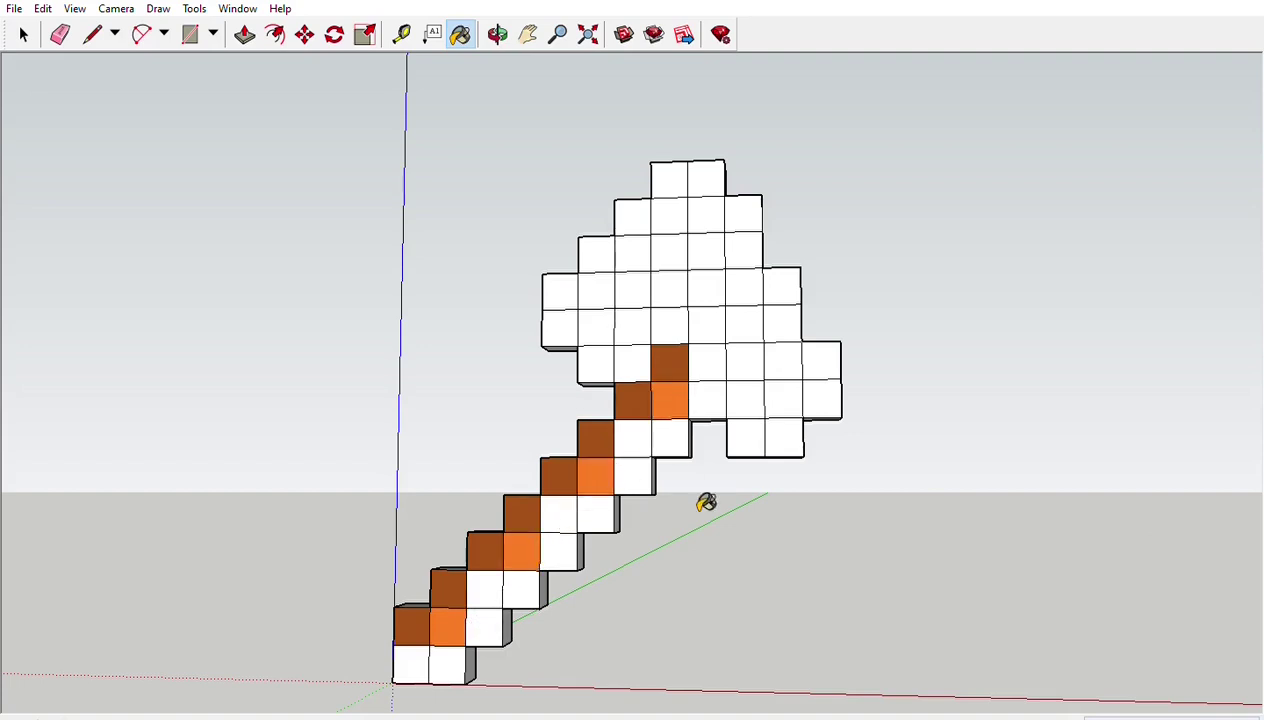
# Paint a second diagonal of eight handle cubes brown, from bottom into the head
pyautogui.click(455, 665)
pyautogui.click(486, 628)
pyautogui.click(521, 590)
pyautogui.click(558, 550)
pyautogui.click(597, 513)
pyautogui.click(634, 476)
pyautogui.click(670, 439)
pyautogui.click(706, 401)
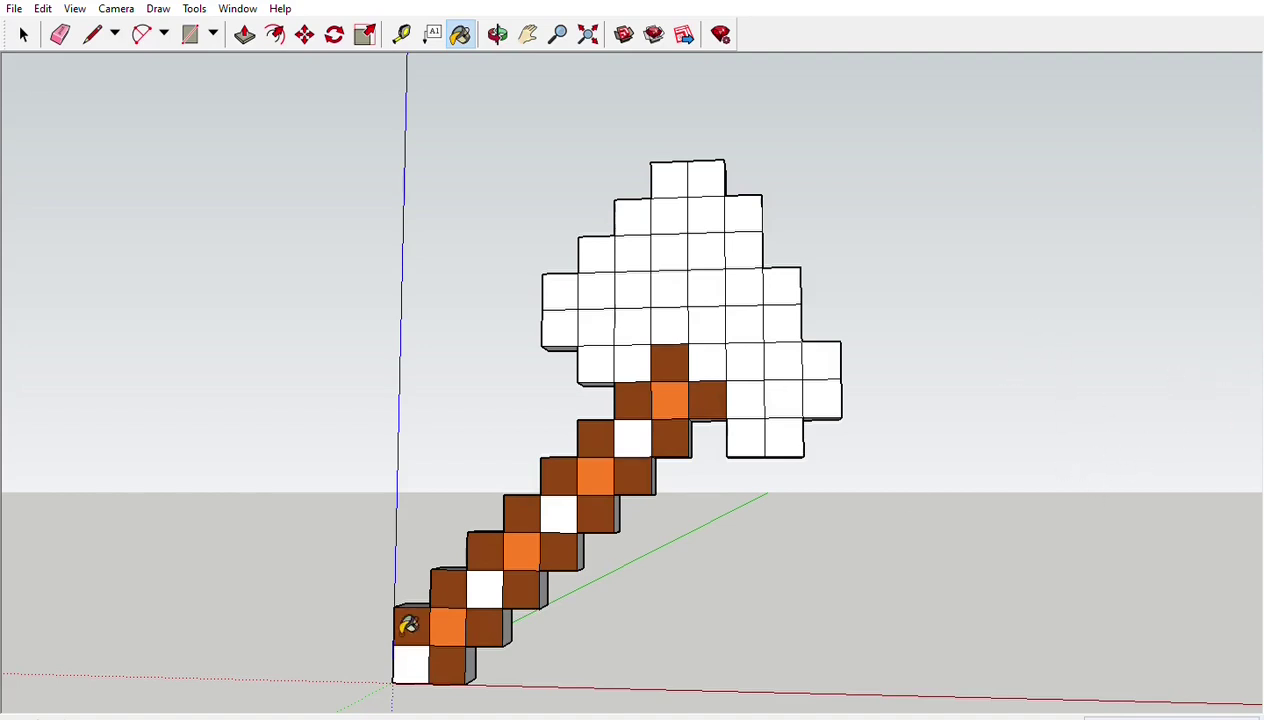
# Paint the bottom-left cube brown and three white handle cubes reddish-brown
pyautogui.click(424, 668)
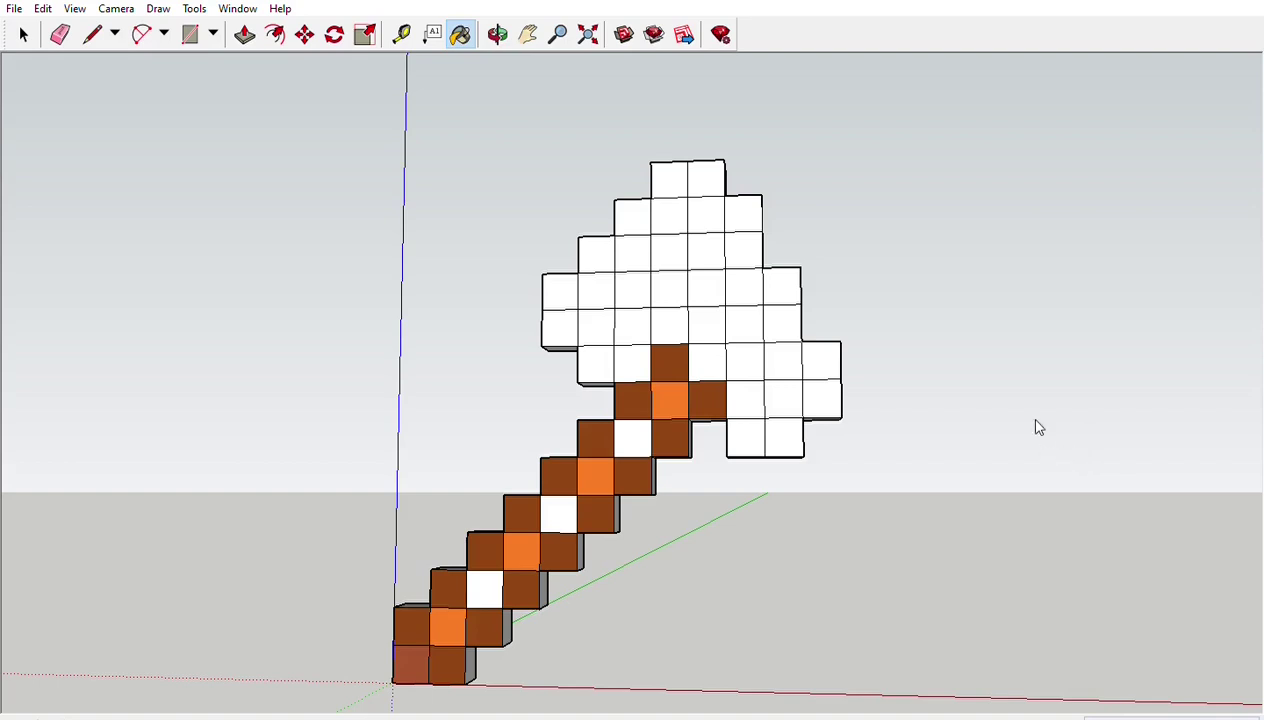
pyautogui.click(484, 588)
pyautogui.click(558, 514)
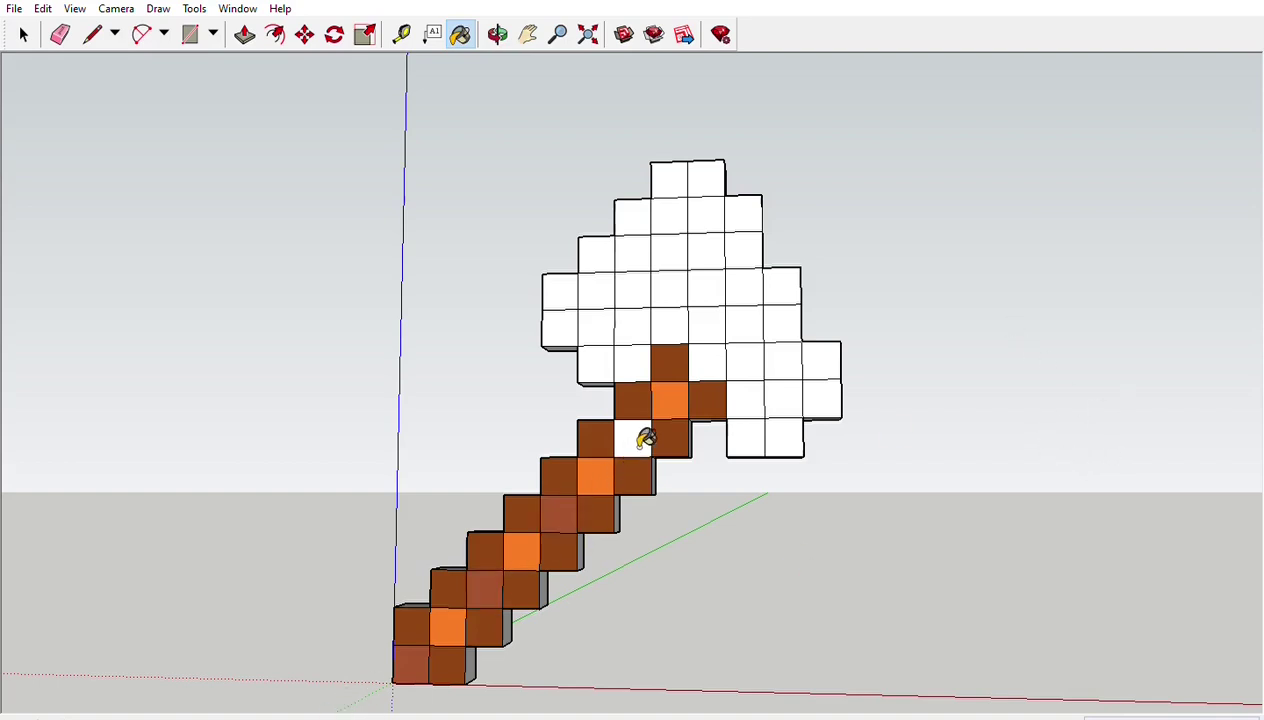
pyautogui.click(632, 438)
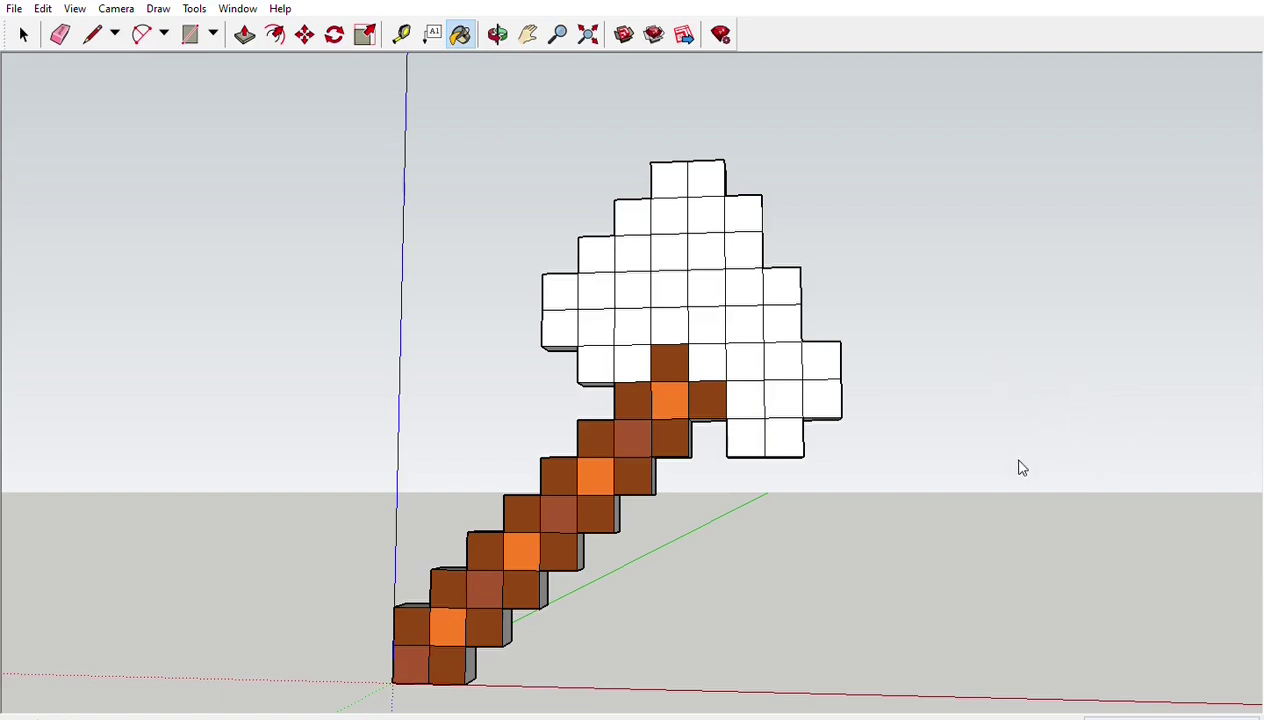
# Paint three lower handle cubes bright orange
pyautogui.click(460, 664)
pyautogui.click(490, 624)
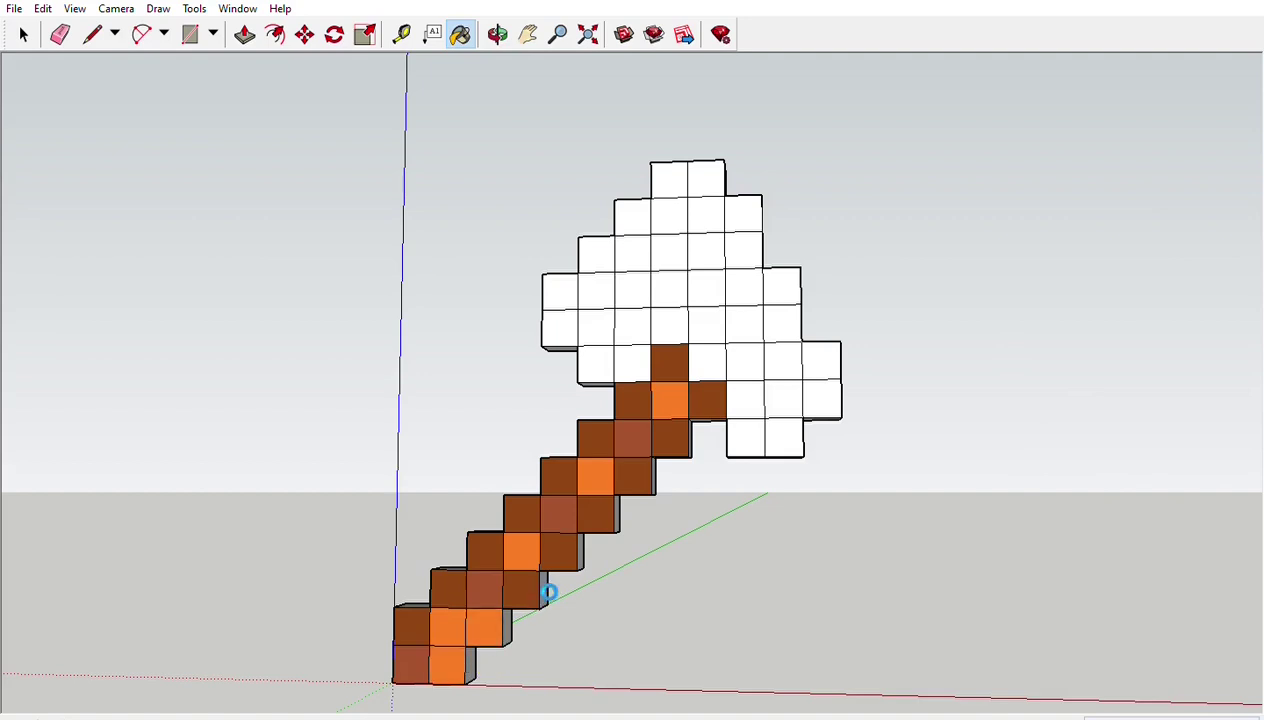
pyautogui.click(526, 590)
# Repaint a diagonal of eight handle cubes reddish-brown, then undo the last repaint
pyautogui.click(460, 663)
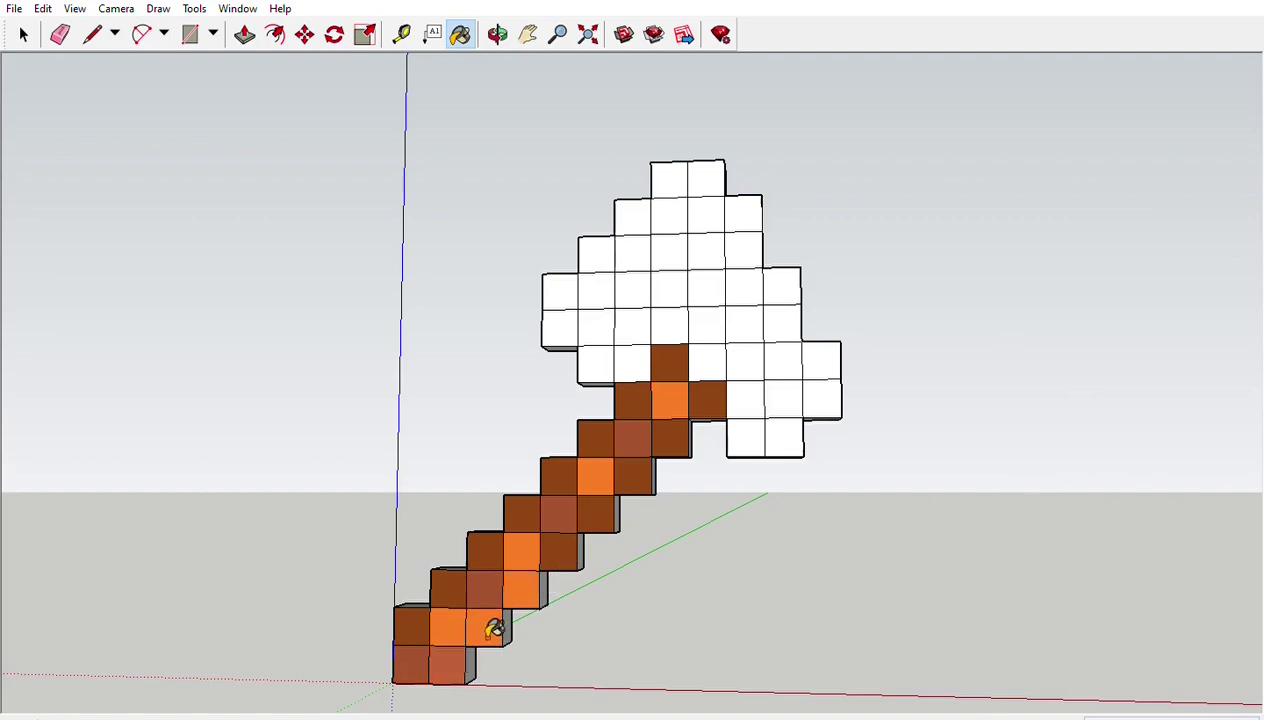
pyautogui.click(492, 625)
pyautogui.click(526, 594)
pyautogui.click(563, 555)
pyautogui.click(603, 513)
pyautogui.click(640, 480)
pyautogui.click(675, 440)
pyautogui.click(715, 402)
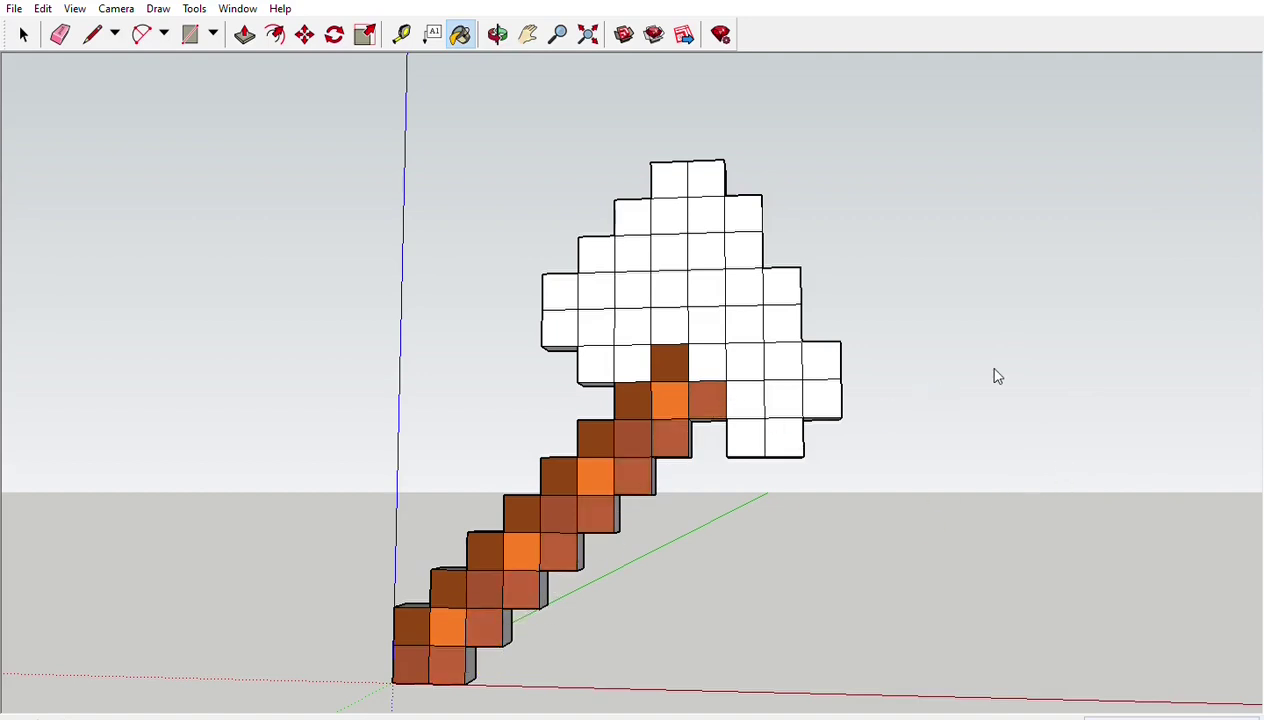
pyautogui.hotkey('ctrl', 'z')
pyautogui.hotkey('ctrl', 'z')
pyautogui.hotkey('ctrl', 'z')
pyautogui.hotkey('ctrl', 'z')
pyautogui.hotkey('ctrl', 'z')
pyautogui.hotkey('ctrl', 'z')
pyautogui.hotkey('ctrl', 'z')
pyautogui.hotkey('ctrl', 'z')
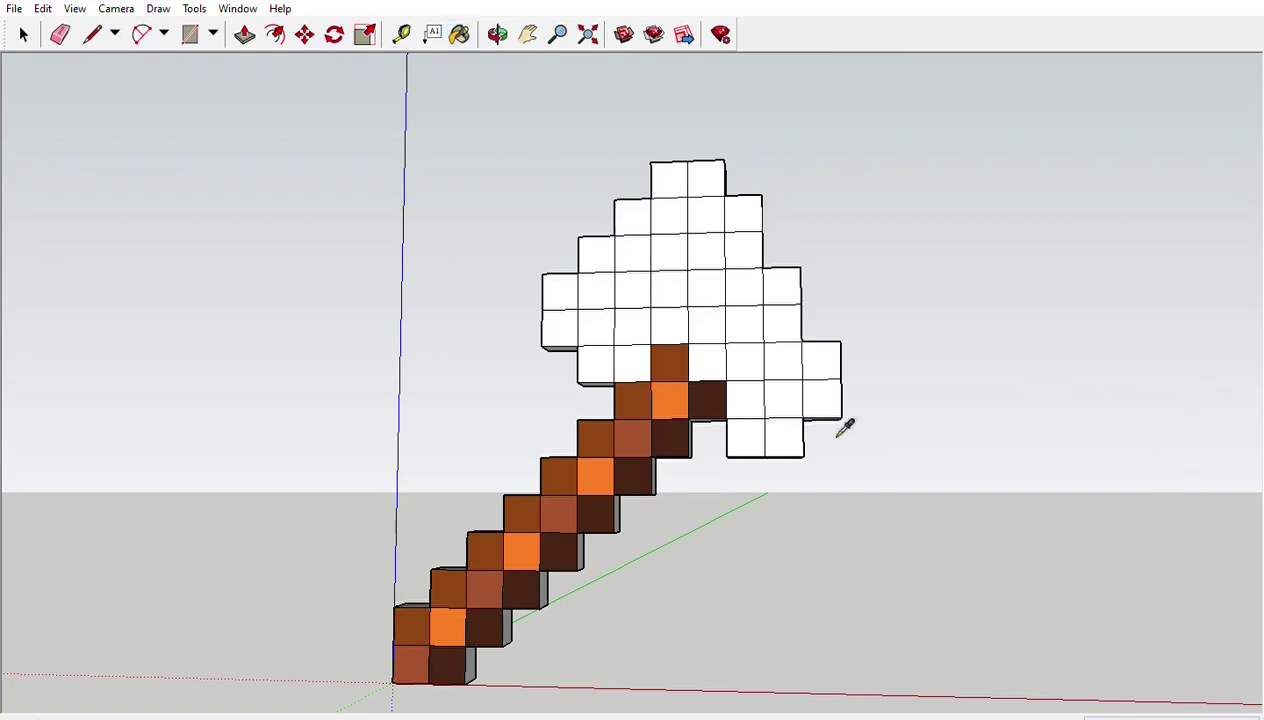
# Paint three upper-right head cubes brown, orange and dark brown
pyautogui.click(748, 290)
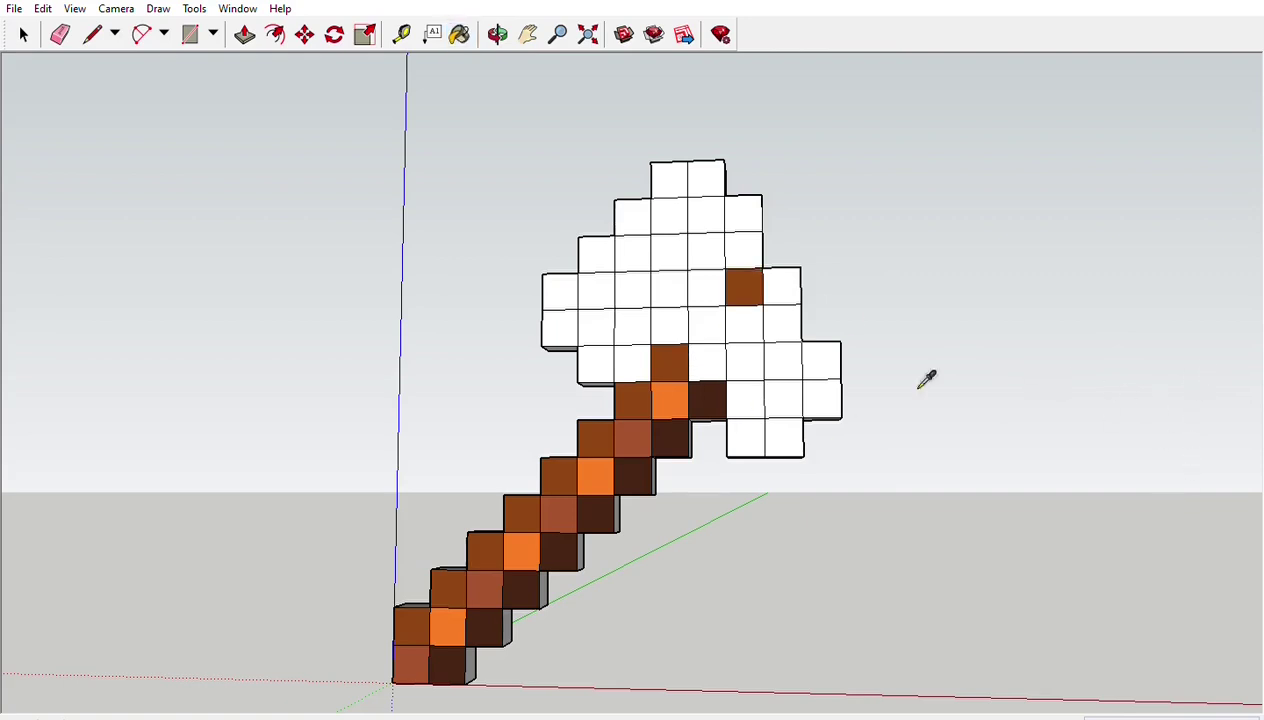
pyautogui.keyDown('alt'); pyautogui.click(678, 401); pyautogui.keyUp('alt')
pyautogui.click(785, 288)
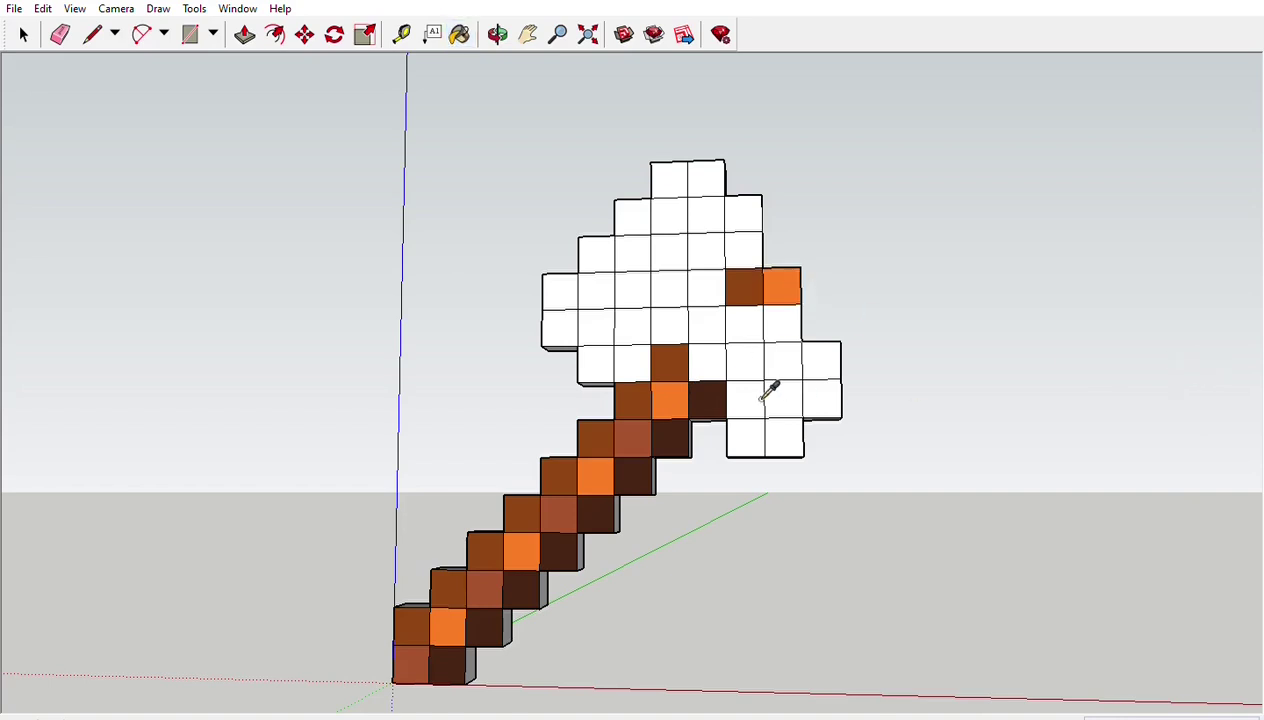
pyautogui.click(792, 328)
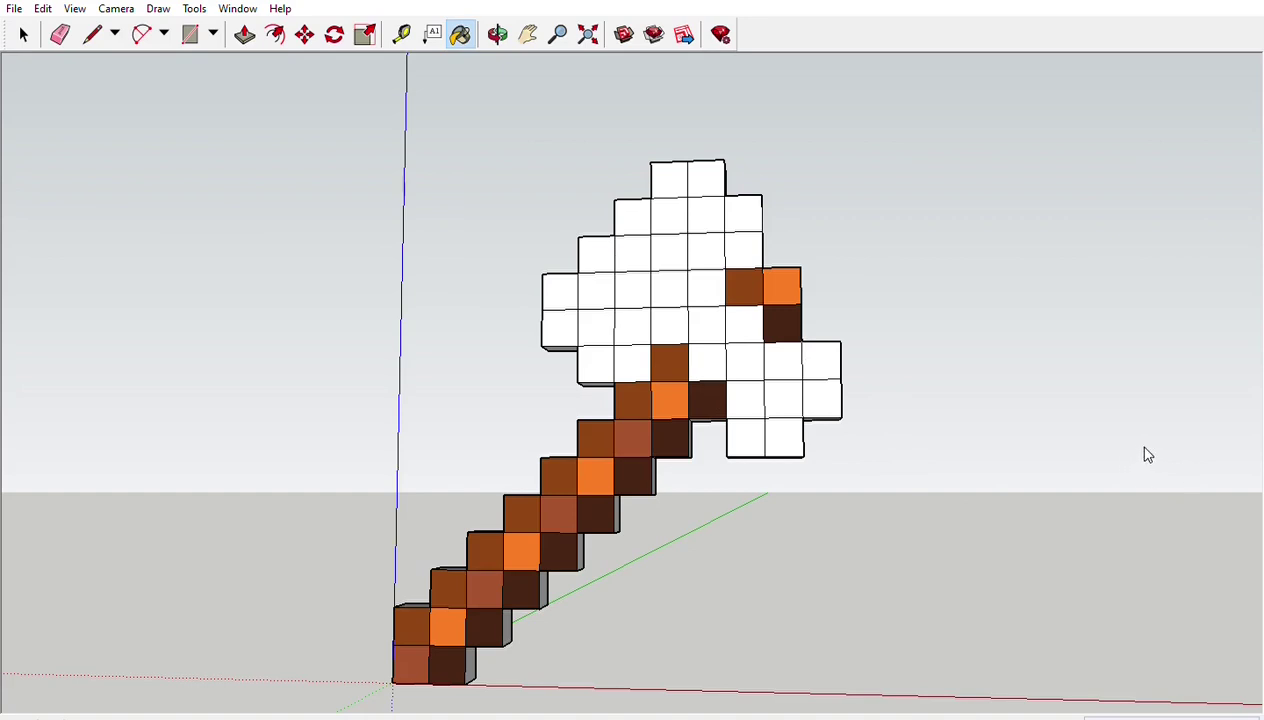
# Paint the head's bottom-row, right-edge and upper-right outline cubes teal
pyautogui.click(745, 437)
pyautogui.click(782, 437)
pyautogui.click(821, 400)
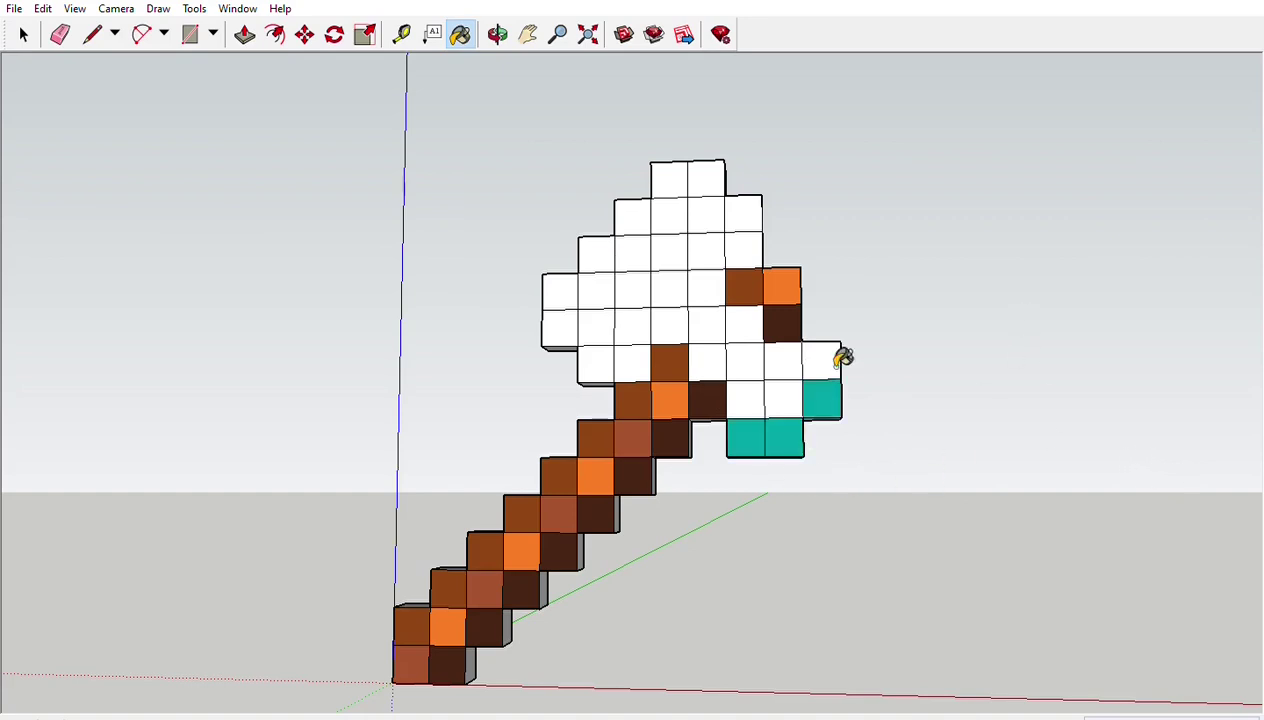
pyautogui.click(821, 362)
pyautogui.click(743, 250)
pyautogui.click(743, 215)
pyautogui.click(706, 178)
# Paint the head's top, left-edge and lower-left outline cubes teal
pyautogui.click(669, 178)
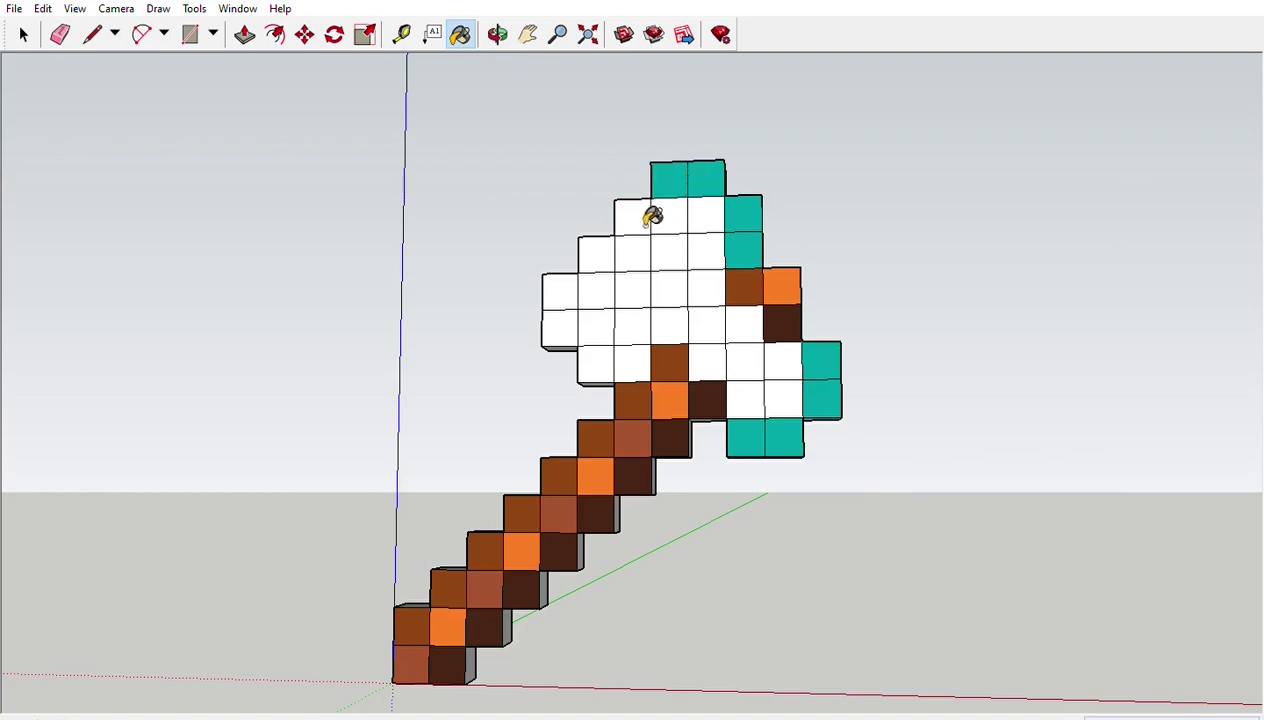
pyautogui.click(632, 217)
pyautogui.click(596, 254)
pyautogui.click(559, 290)
pyautogui.click(559, 325)
pyautogui.click(596, 362)
pyautogui.click(632, 362)
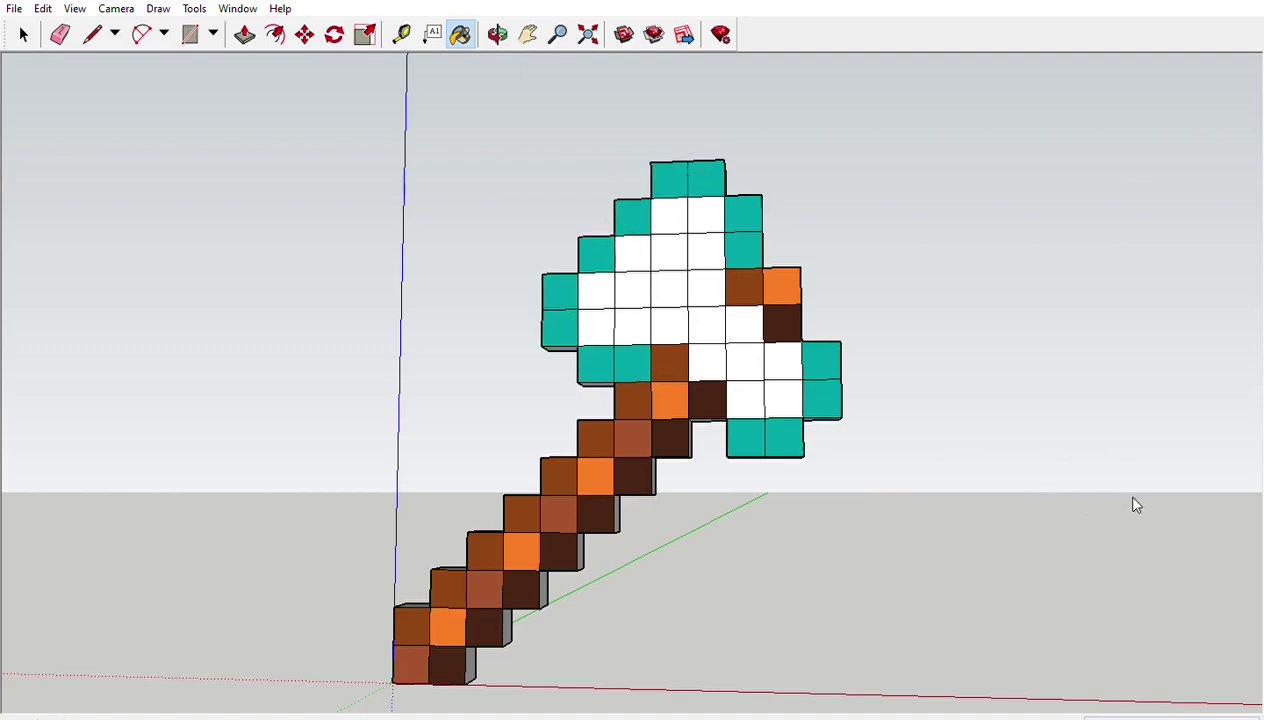
# Fill the lower-right and central interior head cubes with bright cyan
pyautogui.click(745, 400)
pyautogui.click(782, 400)
pyautogui.click(782, 362)
pyautogui.click(745, 362)
pyautogui.click(743, 325)
pyautogui.click(706, 325)
pyautogui.click(706, 362)
pyautogui.click(669, 325)
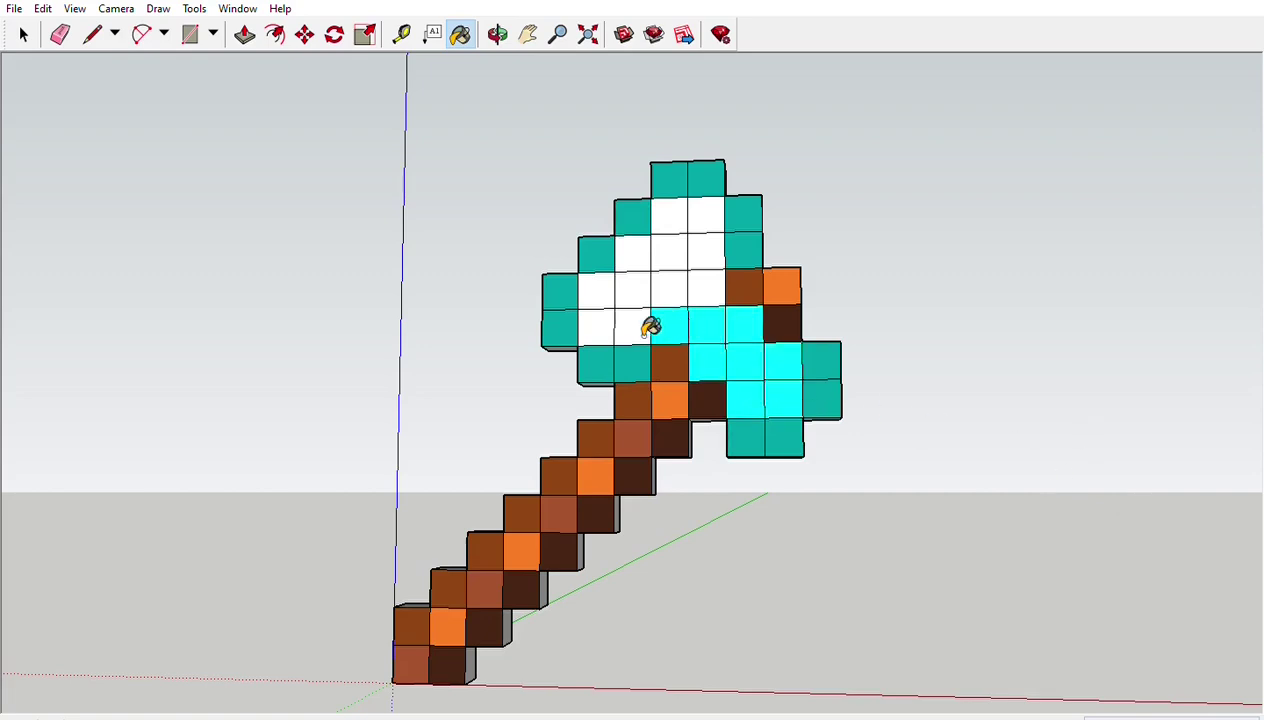
# Fill the remaining left and upper interior head cubes with cyan
pyautogui.click(596, 325)
pyautogui.click(632, 290)
pyautogui.click(632, 252)
pyautogui.click(669, 290)
pyautogui.click(706, 290)
pyautogui.click(706, 252)
pyautogui.click(706, 215)
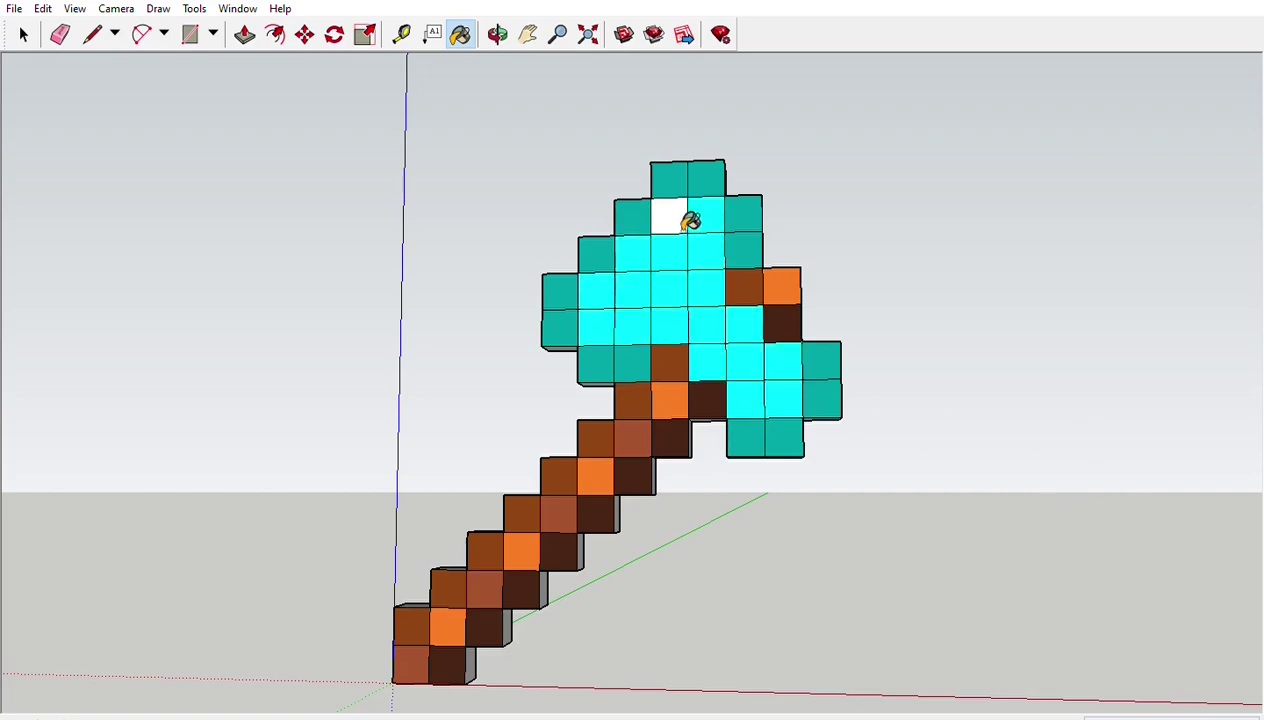
pyautogui.click(669, 215)
pyautogui.scroll(-1, 748, 415)
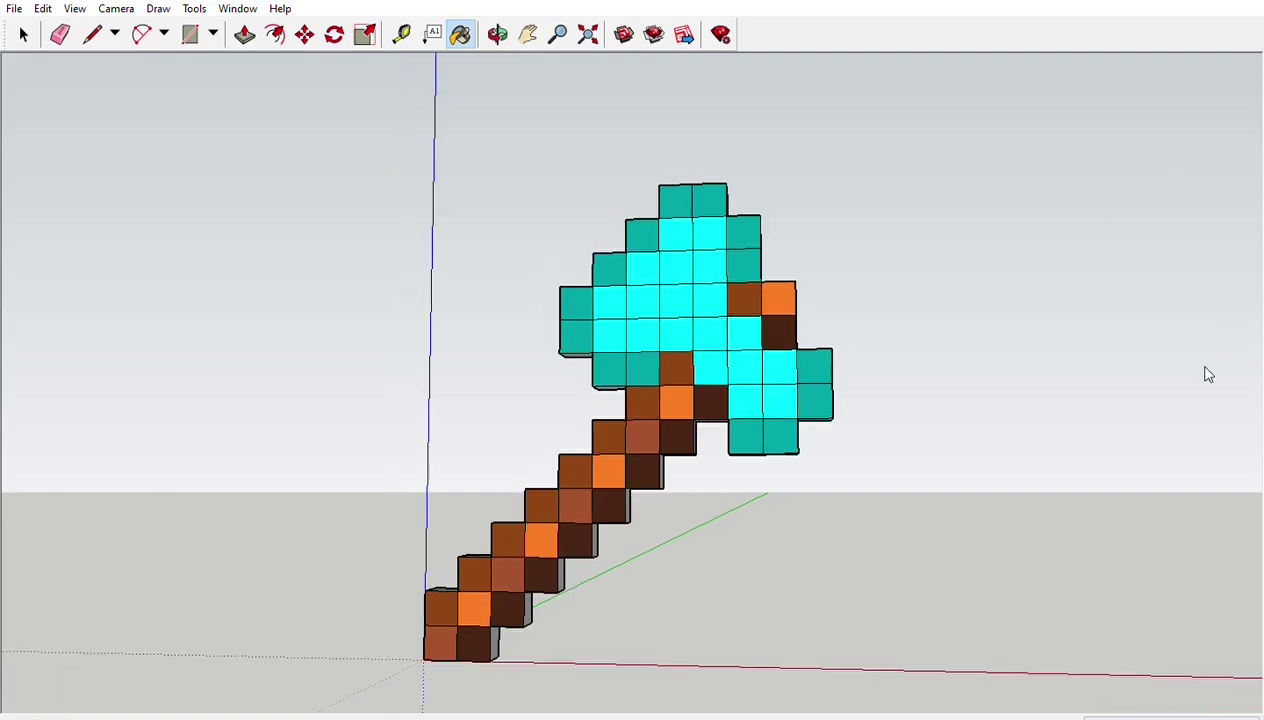
pyautogui.click(497, 34)
# Orbit to an angled view and paint the bottom handle cube's side face brown
pyautogui.moveTo(451, 330)
pyautogui.mouseDown()
pyautogui.moveTo(508, 536)
pyautogui.moveTo(860, 530)
pyautogui.mouseUp()
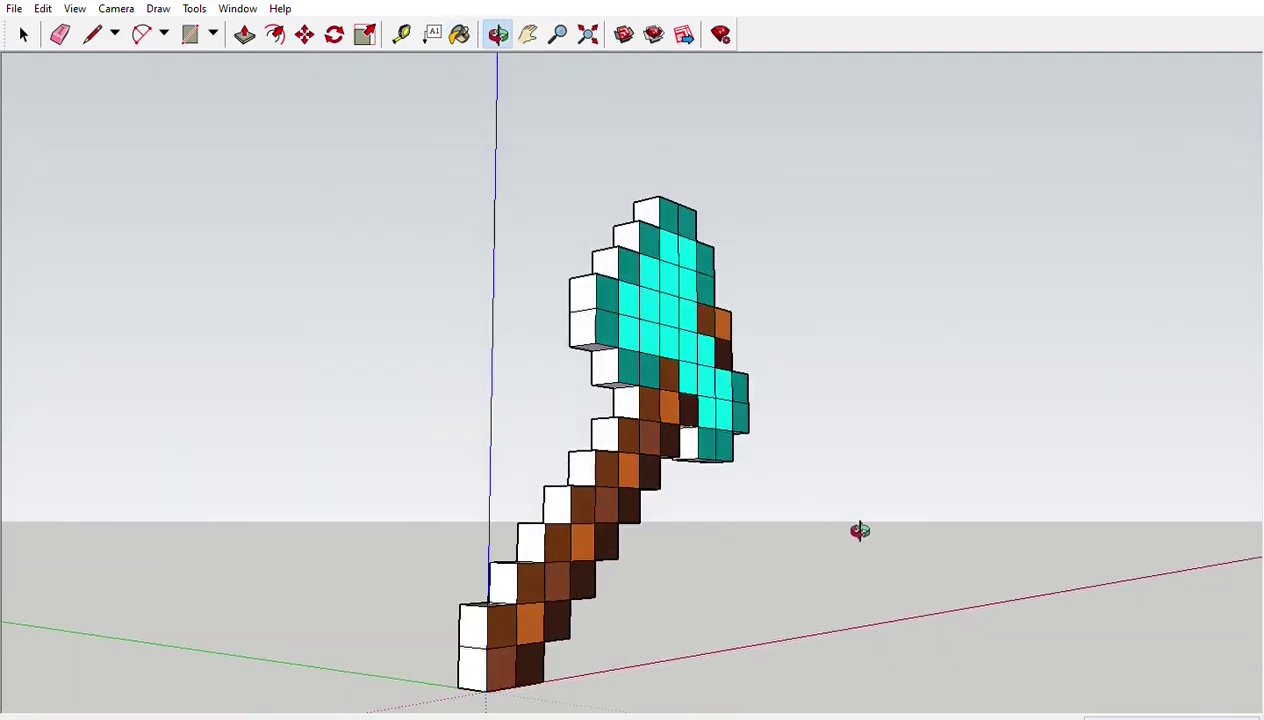
pyautogui.press('space')
pyautogui.press('b')
pyautogui.click(474, 667)
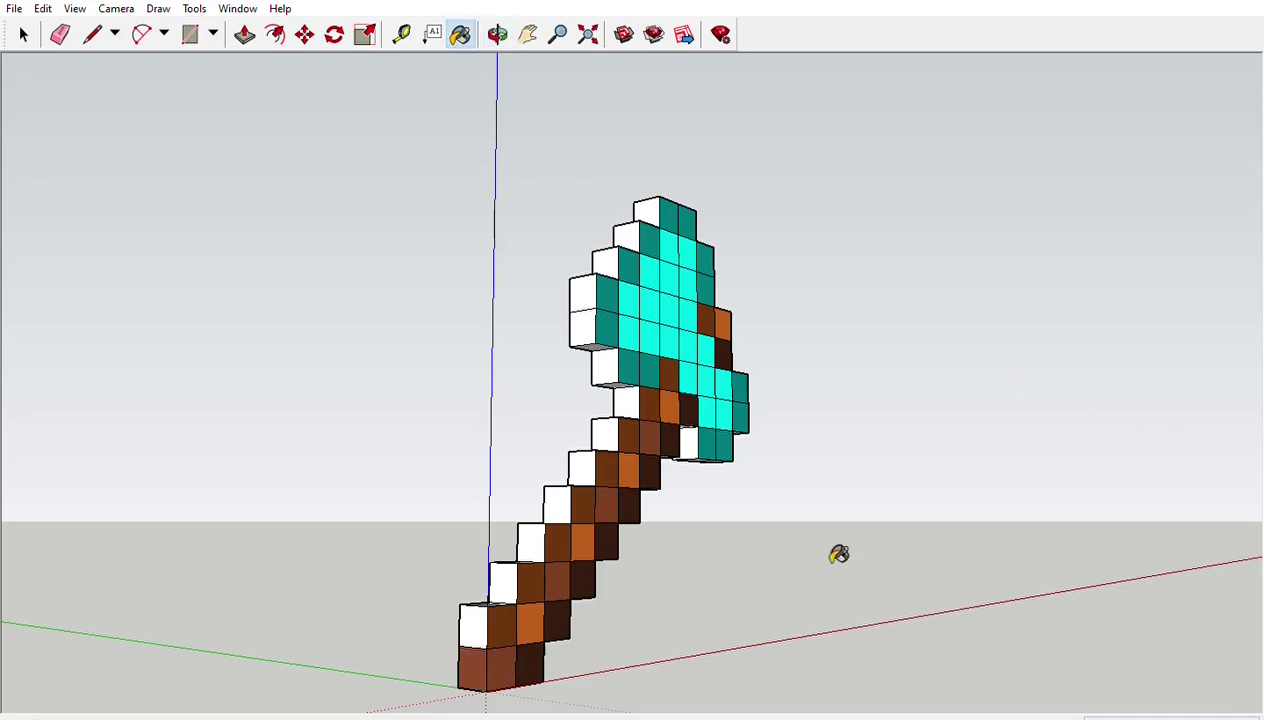
pyautogui.press('space')
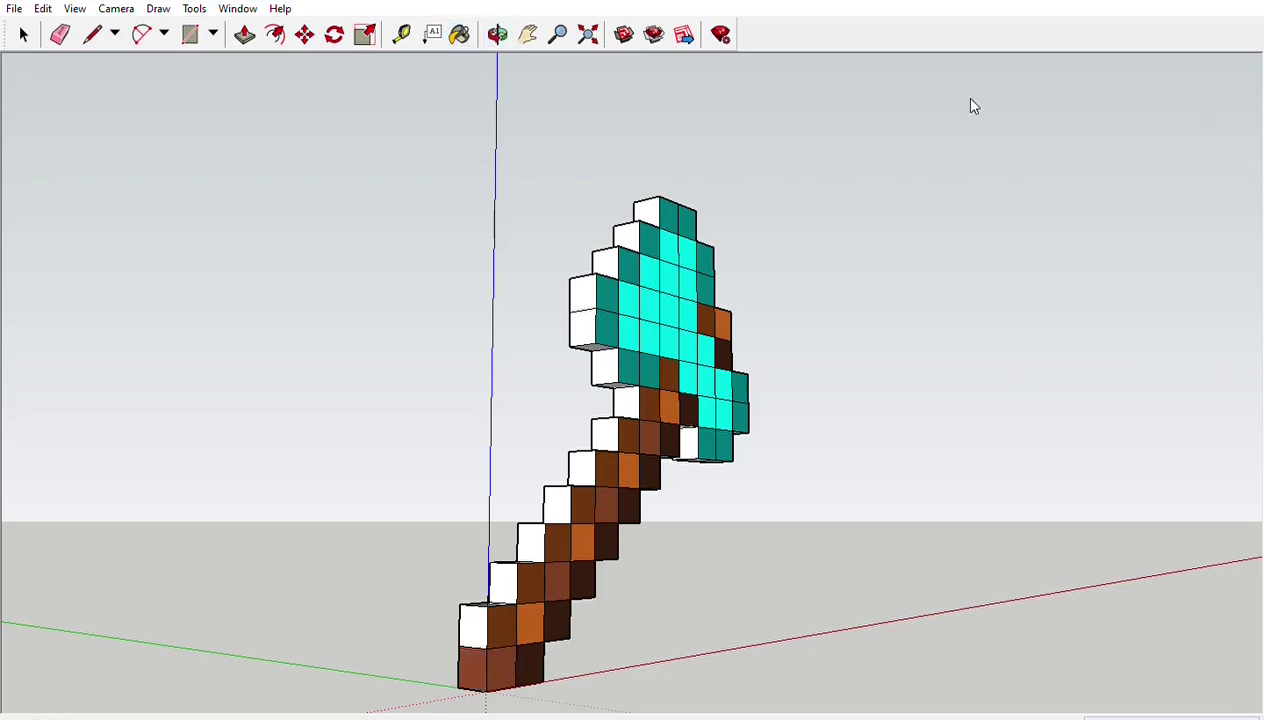
pyautogui.press('b')
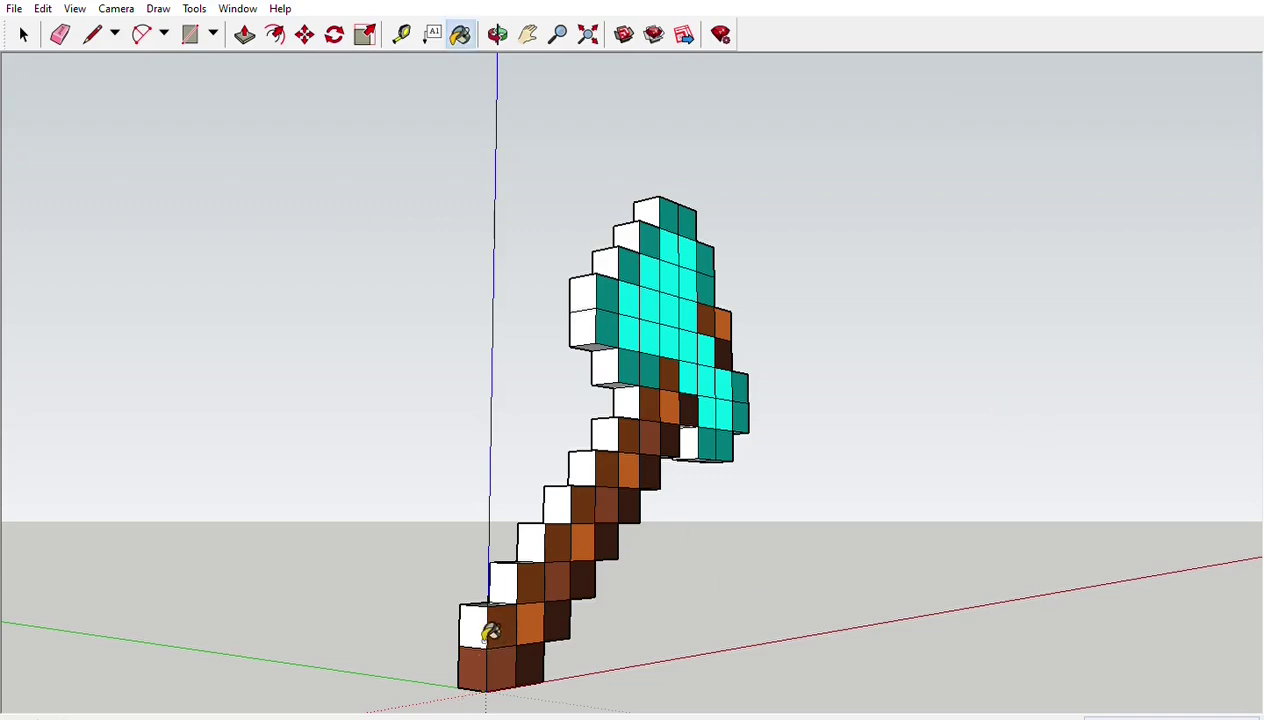
# Paint the remaining side faces up the handle brown
pyautogui.click(474, 625)
pyautogui.click(502, 582)
pyautogui.click(530, 543)
pyautogui.click(556, 505)
pyautogui.click(581, 467)
pyautogui.click(604, 434)
pyautogui.click(627, 402)
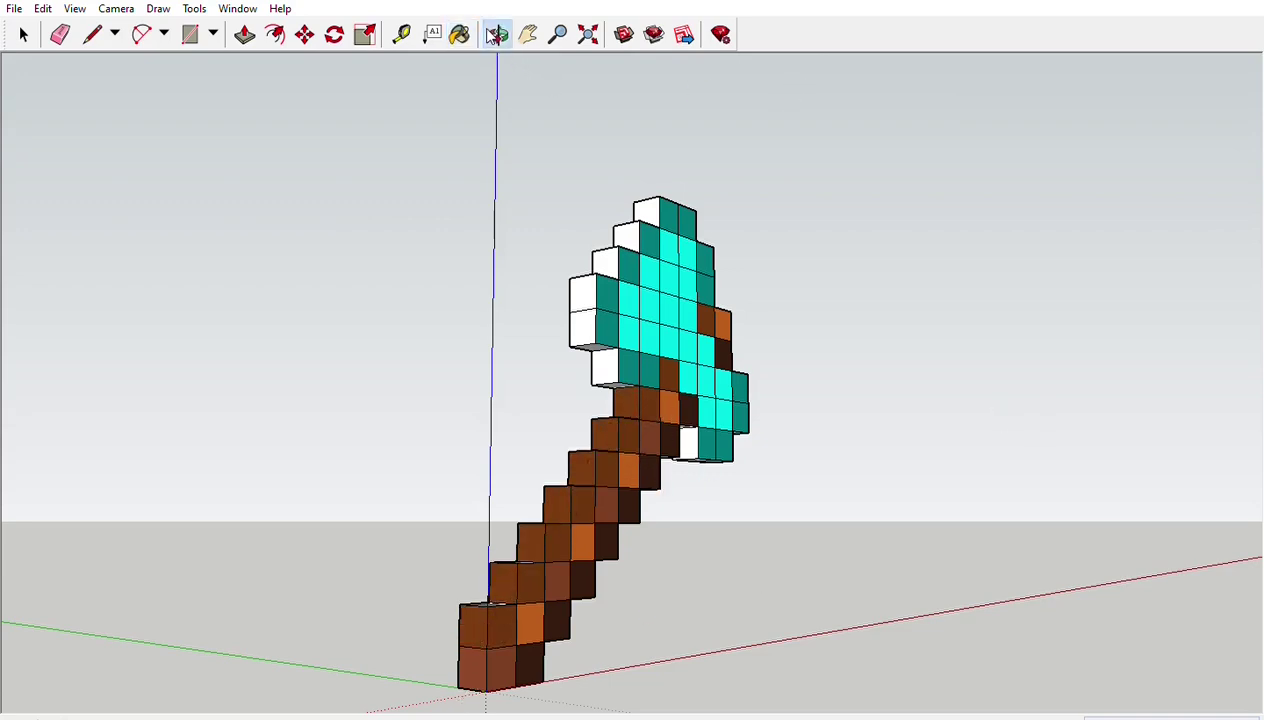
# Orbit to look down on the axe and paint five handle top faces brown
pyautogui.moveTo(791, 89); pyautogui.dragTo(841, 302, button='middle')
pyautogui.click(497, 633)
pyautogui.click(515, 595)
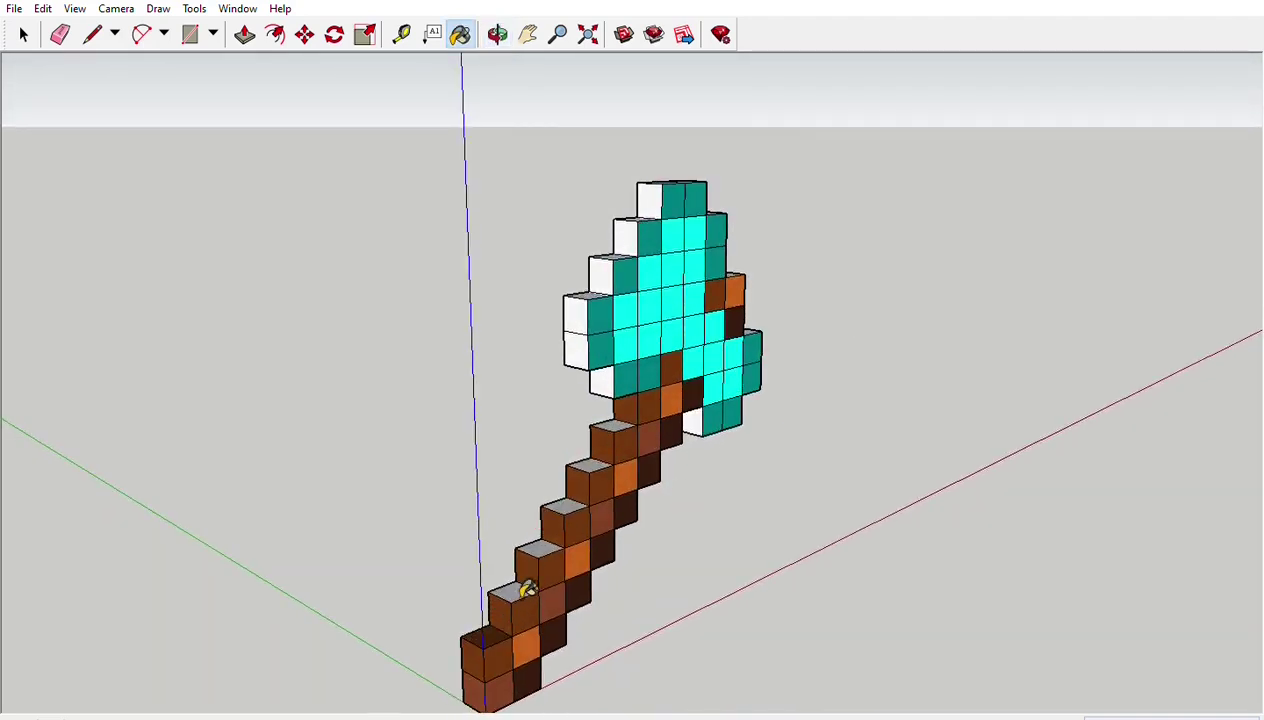
pyautogui.click(540, 553)
pyautogui.click(565, 510)
pyautogui.click(593, 464)
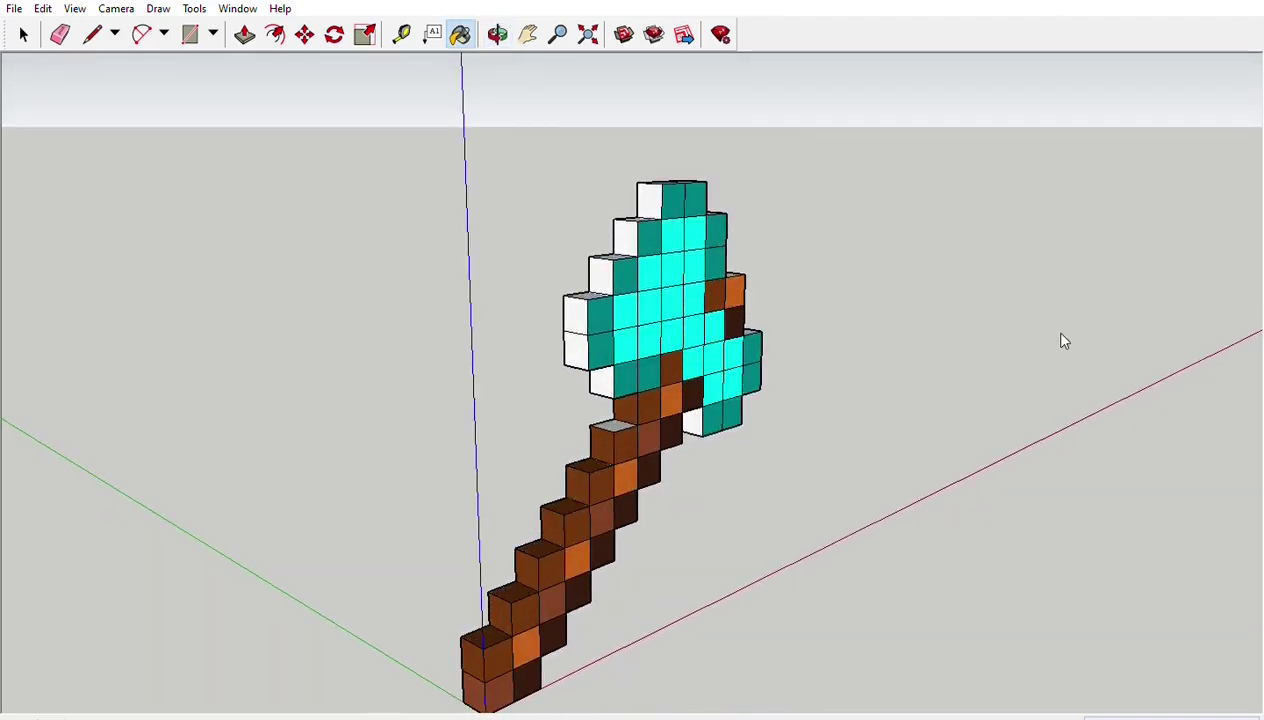
# Paint the axe head's left and upper-left side faces teal
pyautogui.click(601, 381)
pyautogui.click(576, 350)
pyautogui.click(576, 317)
pyautogui.click(599, 290)
pyautogui.click(605, 265)
pyautogui.click(620, 252)
pyautogui.click(626, 238)
pyautogui.click(654, 214)
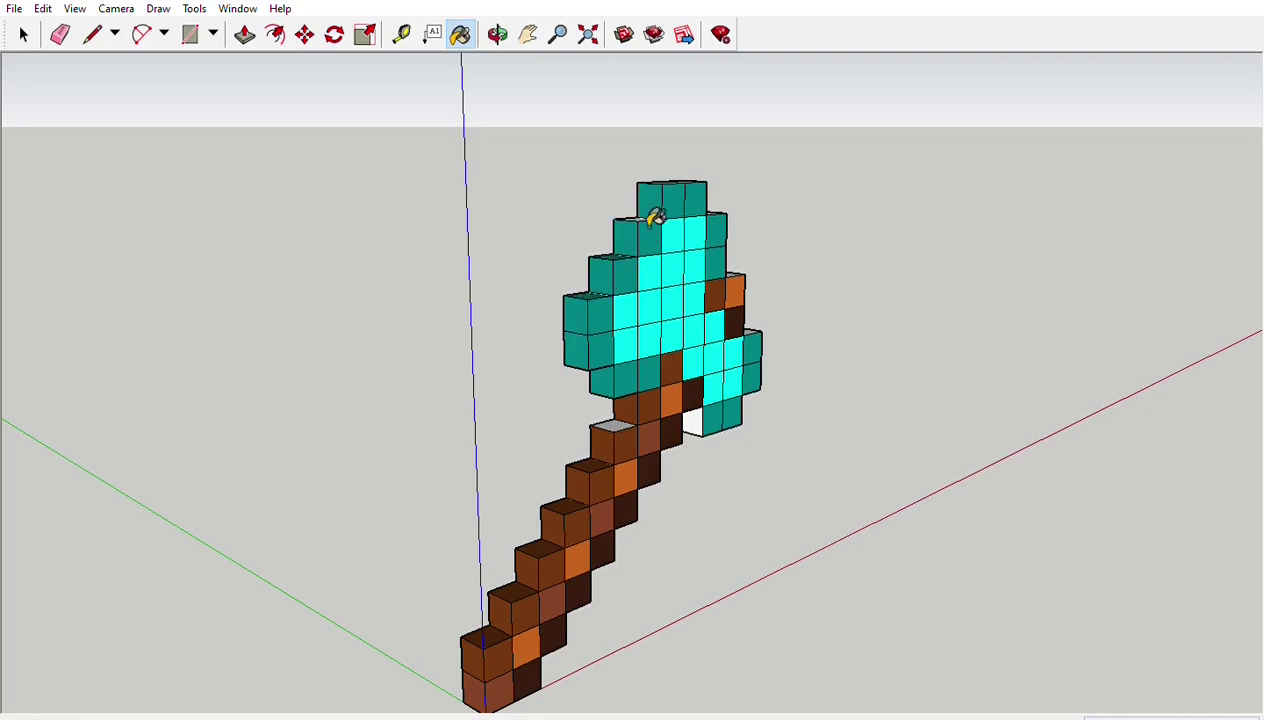
# Paint the four remaining white top faces of the head teal, then orbit to another side
pyautogui.moveTo(508, 361); pyautogui.dragTo(868, 295, button='middle')
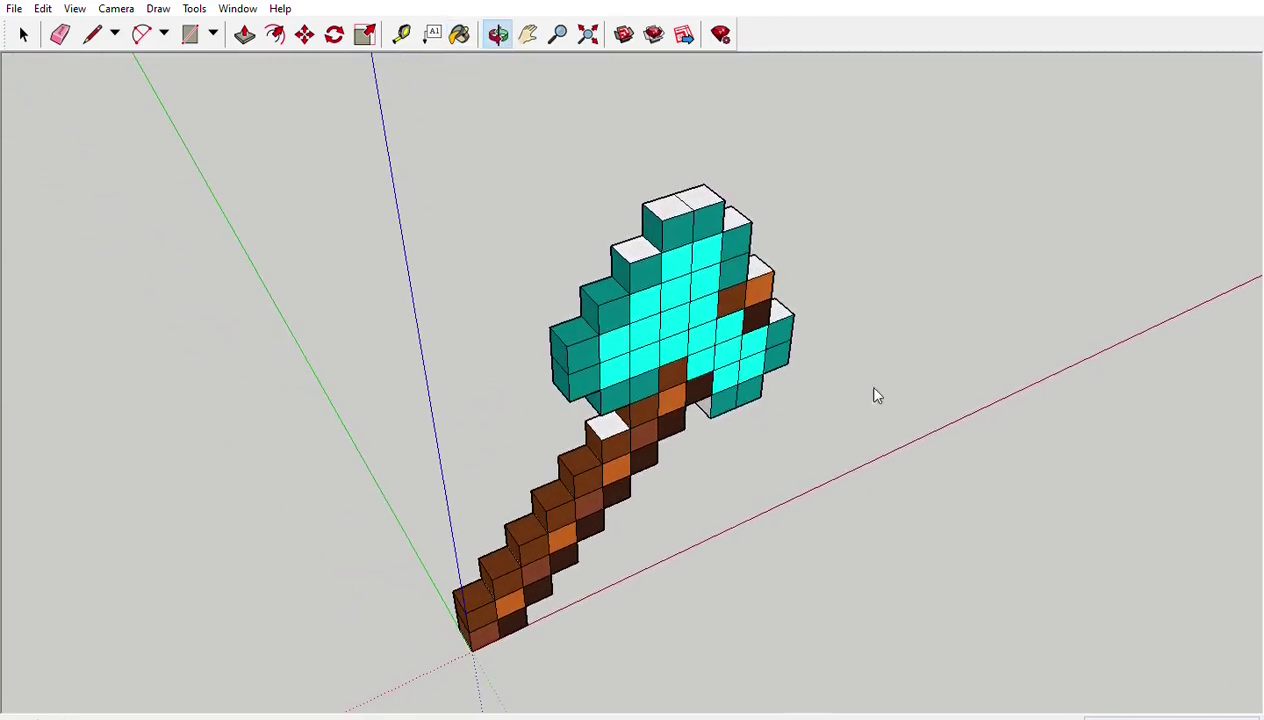
pyautogui.click(630, 250)
pyautogui.click(670, 210)
pyautogui.click(710, 200)
pyautogui.click(740, 218)
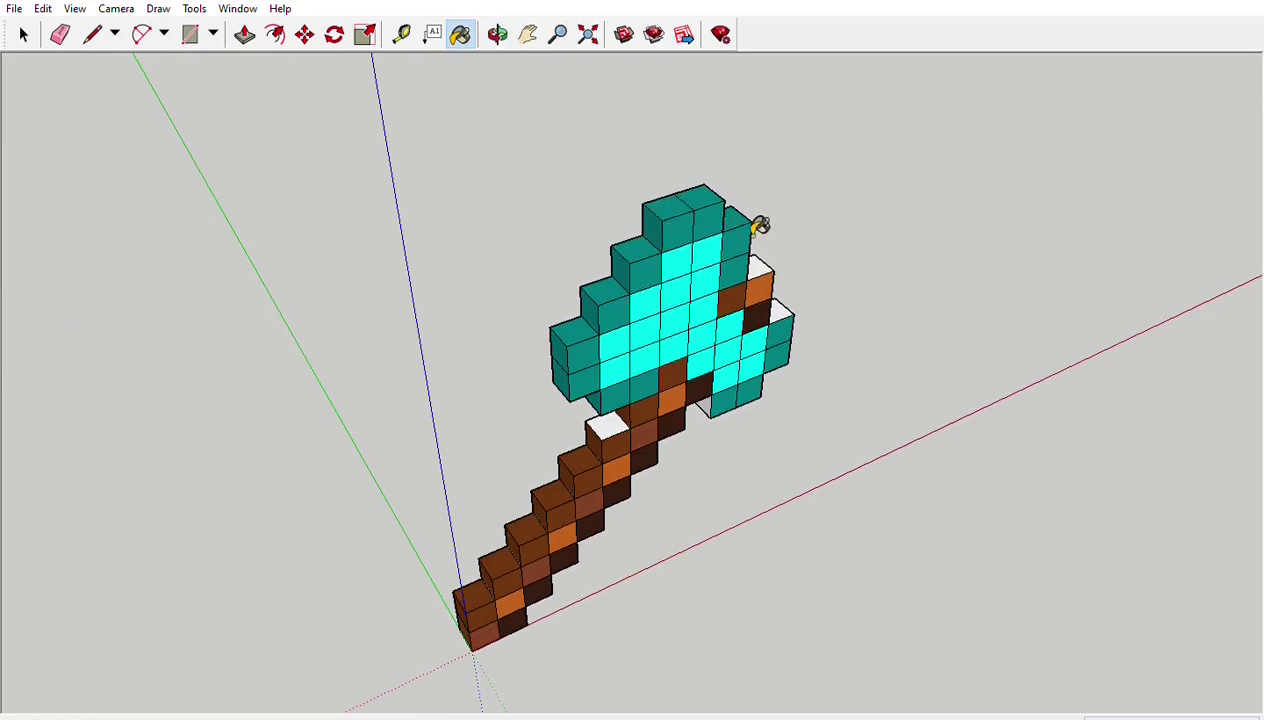
pyautogui.press('space')
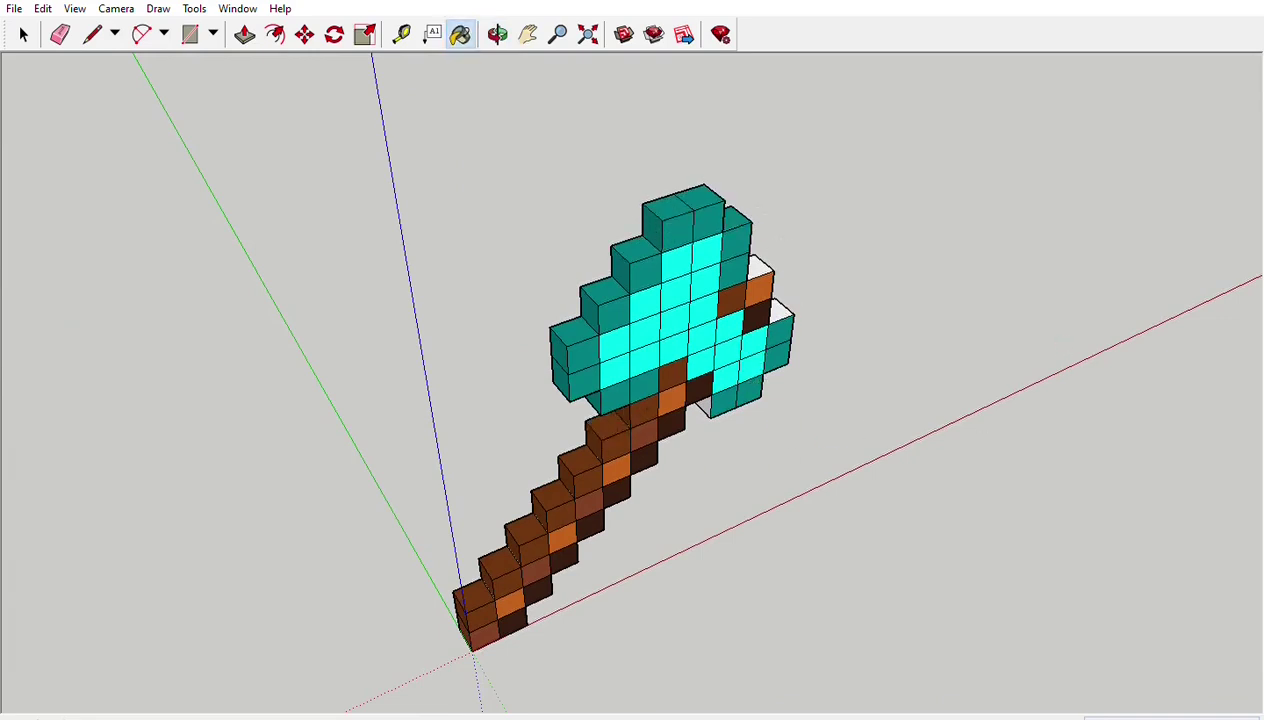
pyautogui.moveTo(666, 350); pyautogui.dragTo(433, 322, button='middle')
# Paint the axe head's right-edge faces and the lower-right block's faces teal
pyautogui.press('b')
pyautogui.press('space')
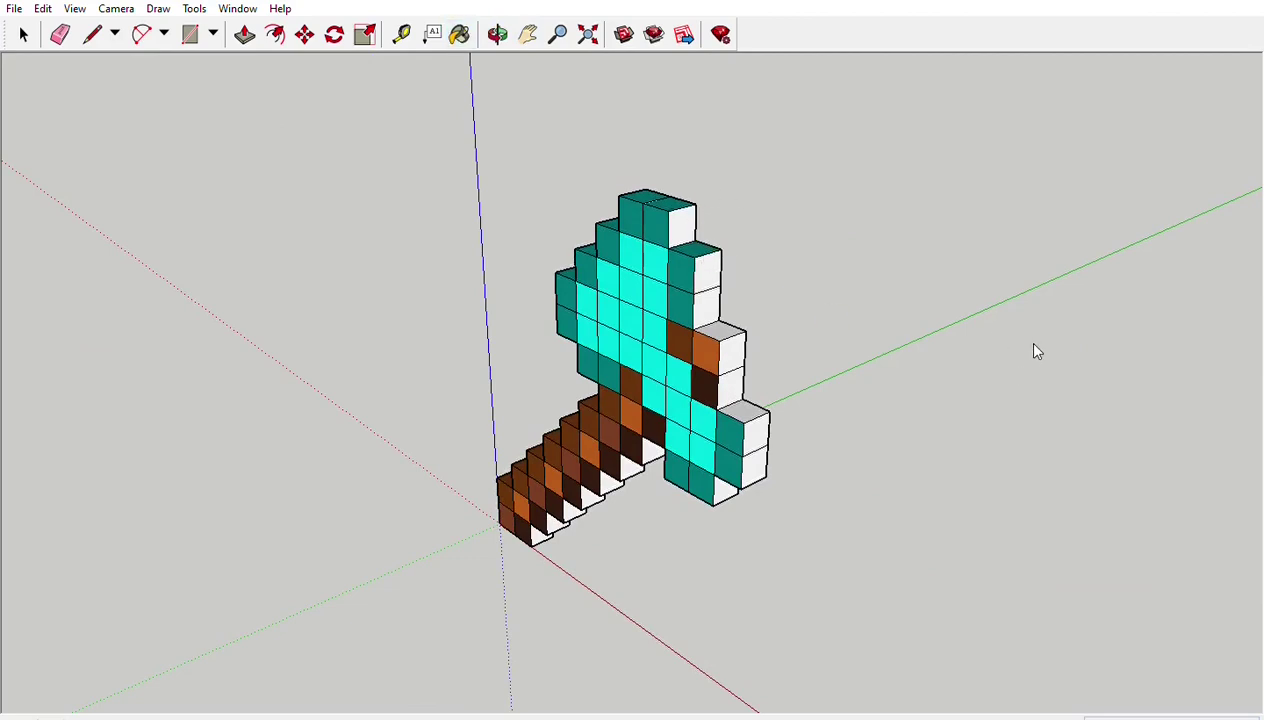
pyautogui.press('b')
pyautogui.click(688, 220)
pyautogui.click(710, 272)
pyautogui.click(708, 302)
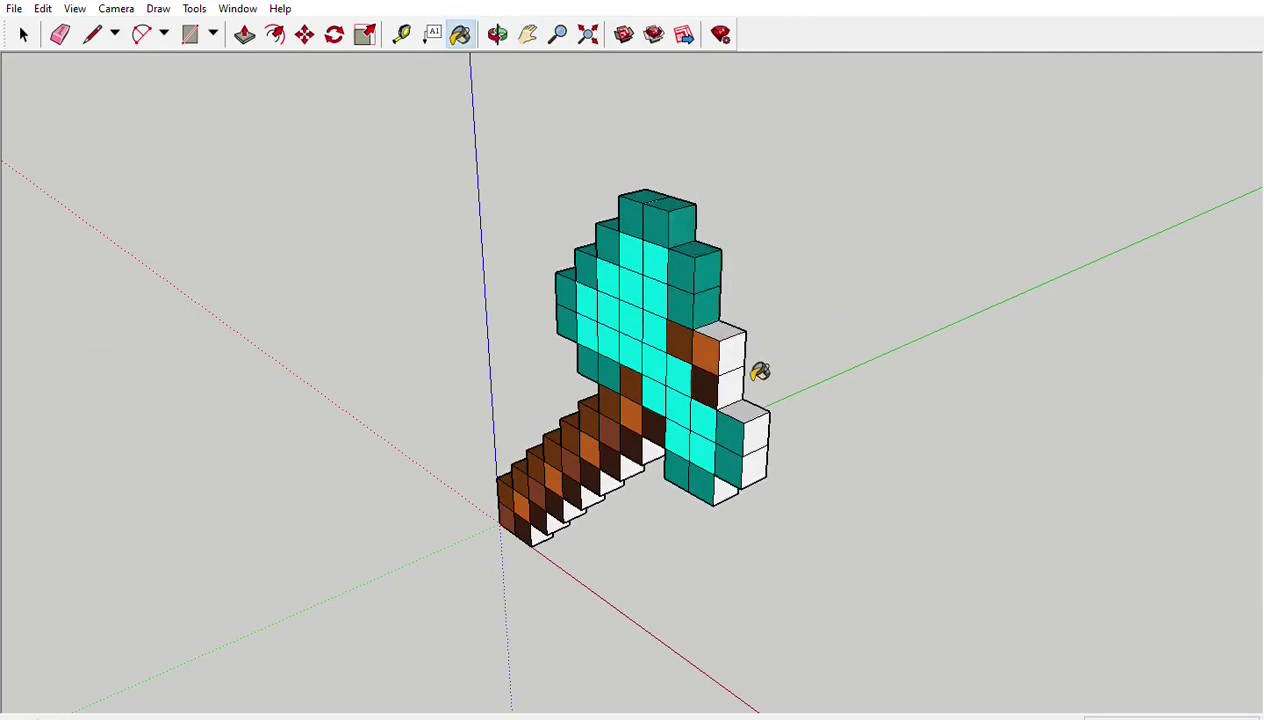
pyautogui.click(748, 410)
pyautogui.click(762, 440)
pyautogui.click(755, 468)
pyautogui.click(722, 490)
# Paint the upper-right cube's top and side orange
pyautogui.moveTo(1052, 362)
pyautogui.mouseDown(button='middle')
pyautogui.moveTo(578, 203)
pyautogui.moveTo(1066, 342)
pyautogui.mouseUp(button='middle')
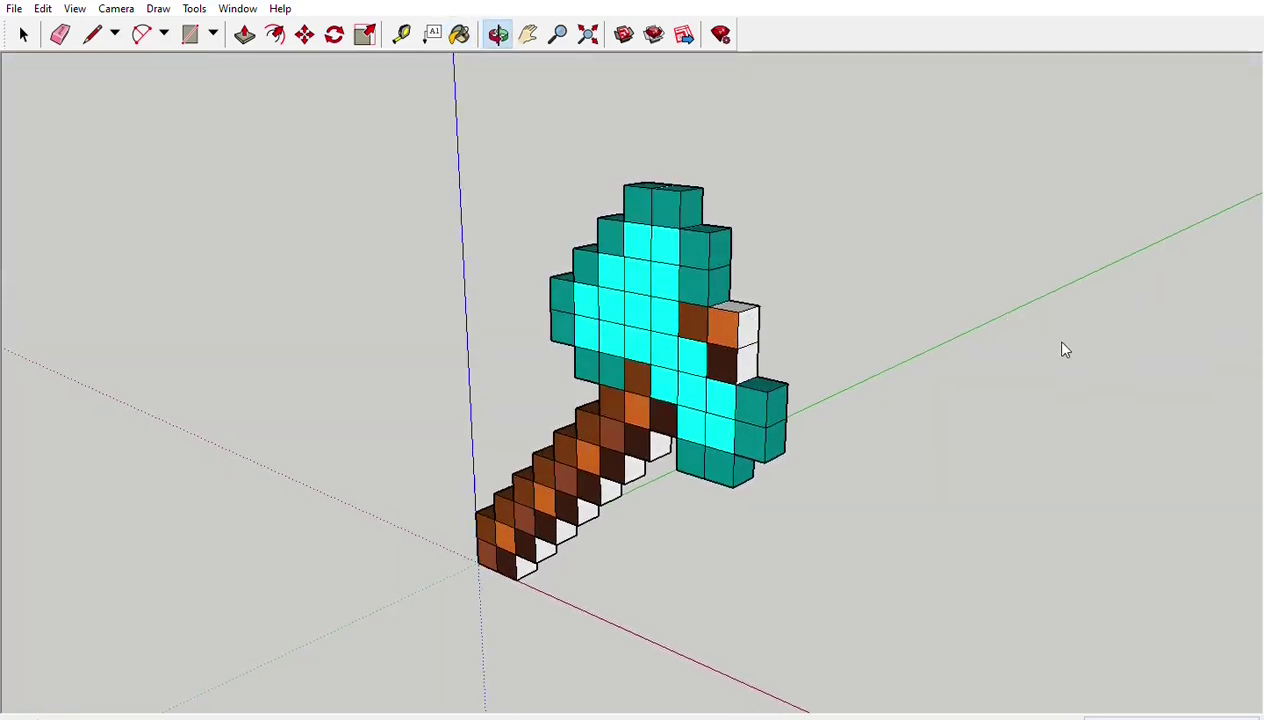
pyautogui.click(738, 309)
pyautogui.click(749, 328)
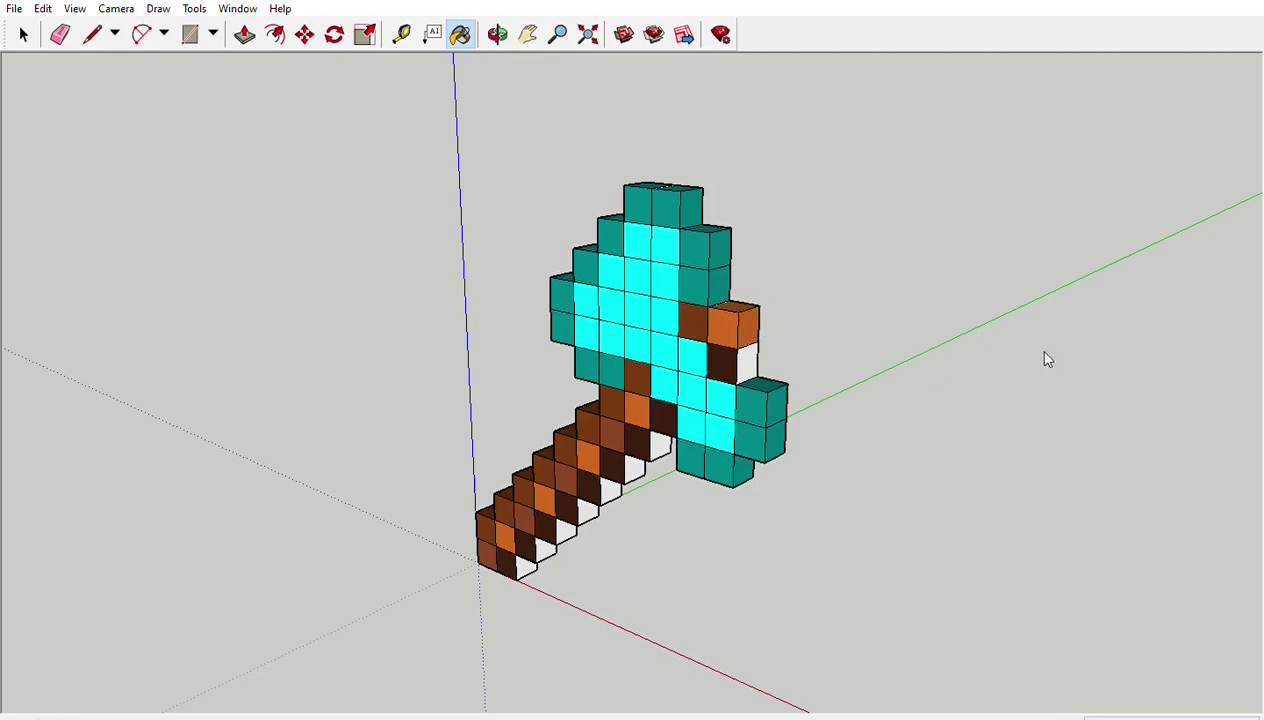
# Paint the face right of the head and eight white handle faces dark brown
pyautogui.click(748, 360)
pyautogui.click(662, 443)
pyautogui.click(636, 465)
pyautogui.click(612, 496)
pyautogui.click(590, 511)
pyautogui.click(568, 530)
pyautogui.click(548, 548)
pyautogui.click(527, 566)
# From below, sample dark brown and paint the handle's underside step faces with it
pyautogui.moveTo(581, 69)
pyautogui.mouseDown(button='middle')
pyautogui.moveTo(741, 438)
pyautogui.moveTo(756, 426)
pyautogui.mouseUp(button='middle')
pyautogui.press('alt')
pyautogui.click(498, 670)
pyautogui.click(520, 628)
pyautogui.click(547, 585)
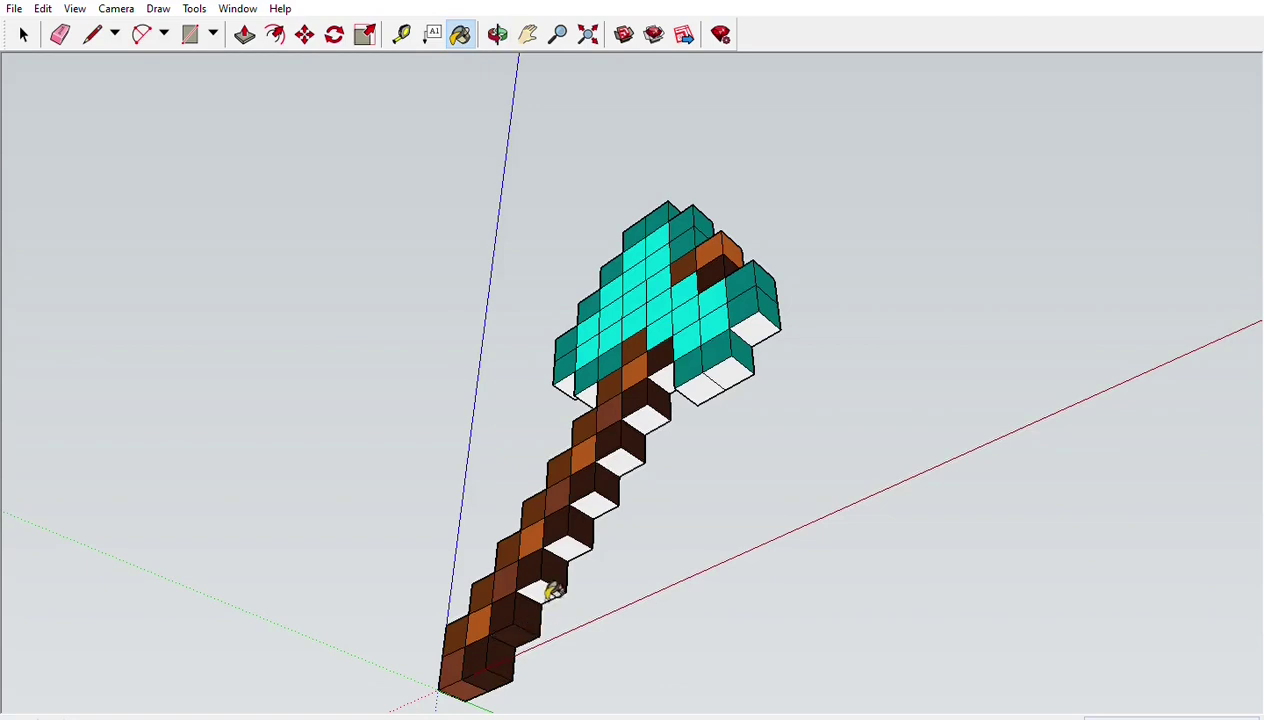
pyautogui.click(575, 537)
pyautogui.click(598, 505)
pyautogui.click(648, 428)
pyautogui.click(648, 420)
pyautogui.click(662, 374)
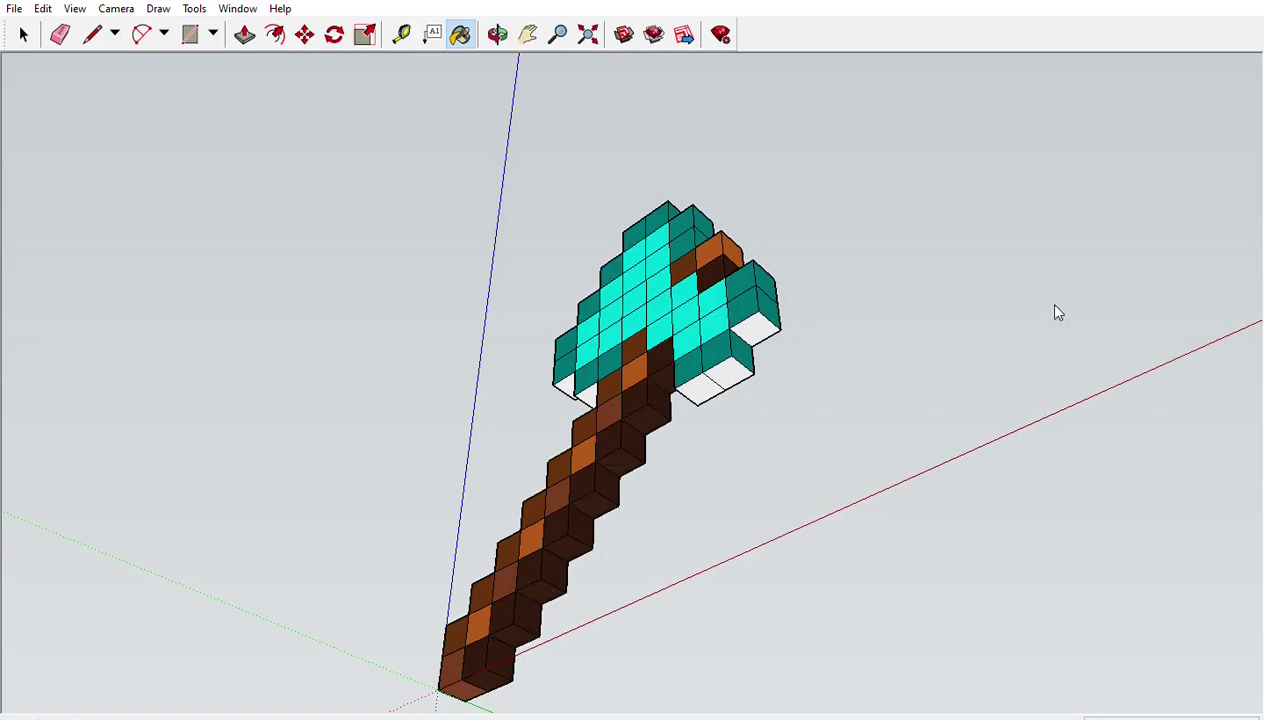
# Paint the remaining white faces along the head's edge and underside teal
pyautogui.keyDown('alt'); pyautogui.click(776, 300); pyautogui.keyUp('alt')
pyautogui.click(768, 328)
pyautogui.click(724, 370)
pyautogui.click(698, 388)
pyautogui.click(584, 388)
pyautogui.click(563, 382)
pyautogui.press('o')
pyautogui.moveTo(637, 218)
pyautogui.mouseDown()
pyautogui.moveTo(601, 565)
pyautogui.moveTo(550, 607)
pyautogui.moveTo(601, 293)
pyautogui.moveTo(564, 585)
pyautogui.moveTo(739, 361)
pyautogui.moveTo(513, 51)
pyautogui.mouseUp()
# On the back of the pickaxe, paint six white handle cube faces brown
pyautogui.click(528, 34)
pyautogui.moveTo(656, 292); pyautogui.dragTo(622, 279)
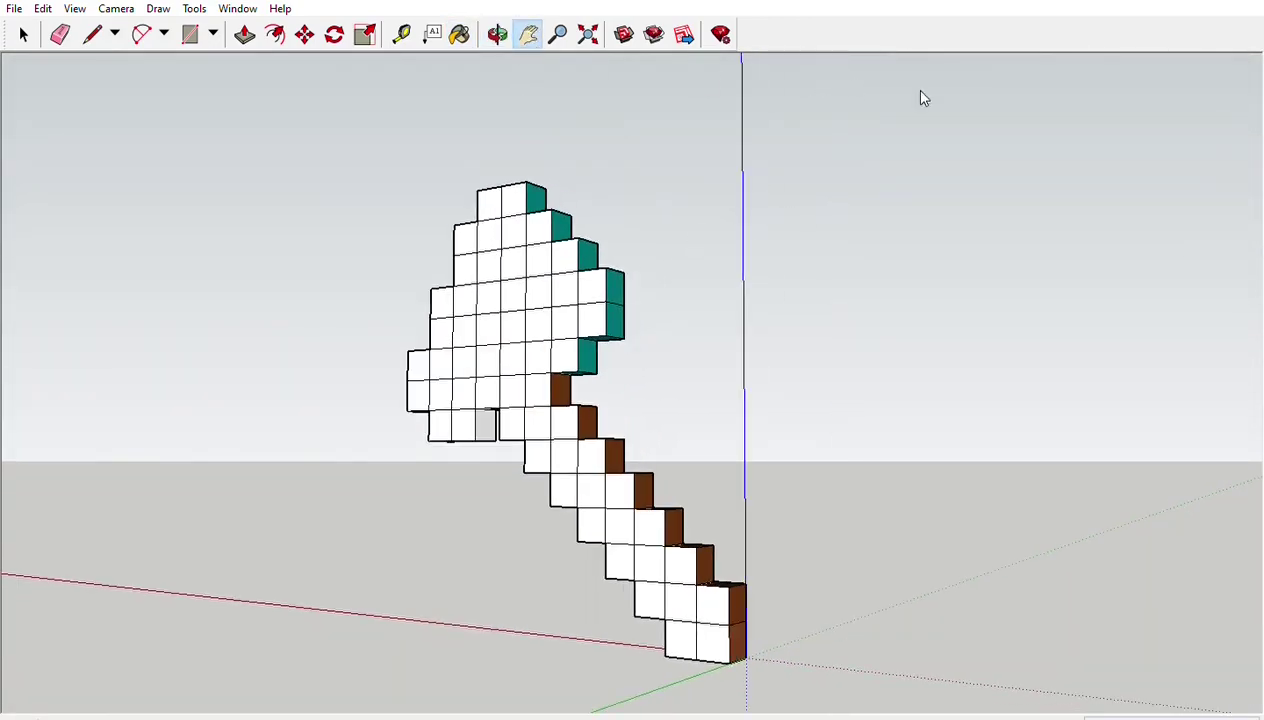
pyautogui.click(497, 34)
pyautogui.moveTo(556, 429)
pyautogui.mouseDown()
pyautogui.moveTo(841, 434)
pyautogui.moveTo(823, 488)
pyautogui.mouseUp()
pyautogui.press('b')
pyautogui.click(709, 617)
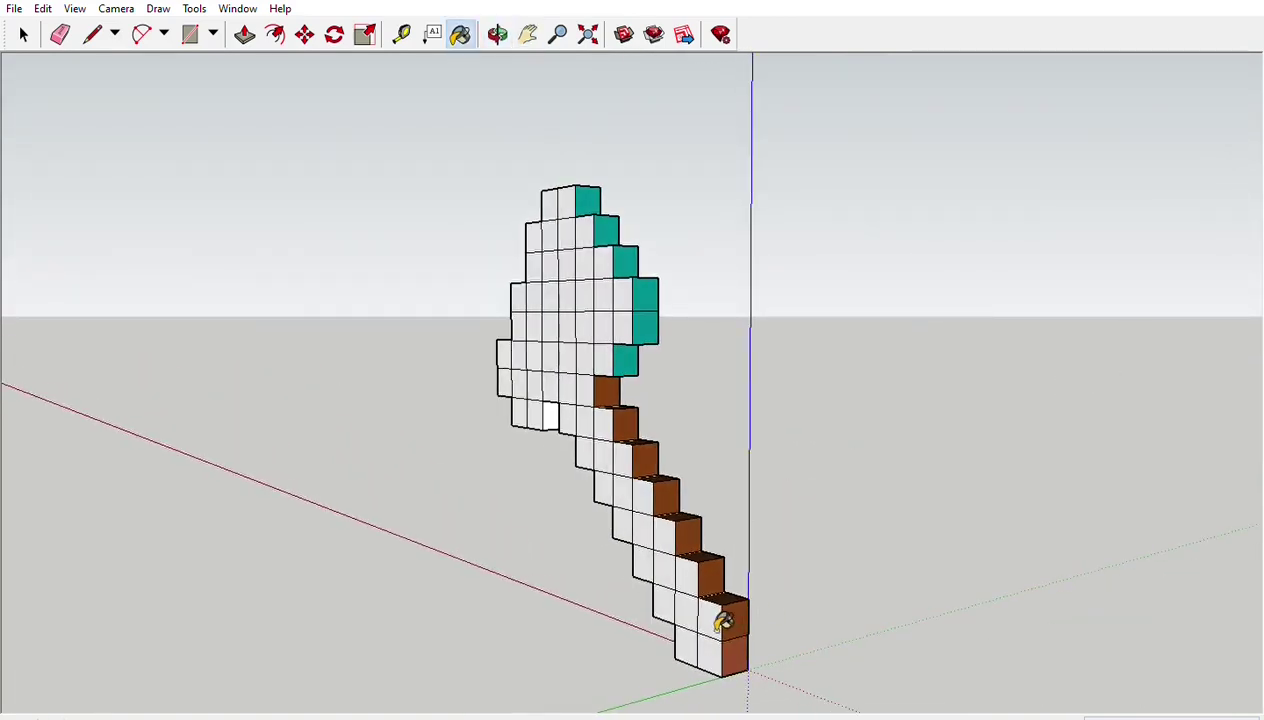
pyautogui.click(686, 575)
pyautogui.click(665, 533)
pyautogui.click(644, 495)
pyautogui.click(618, 432)
pyautogui.click(601, 395)
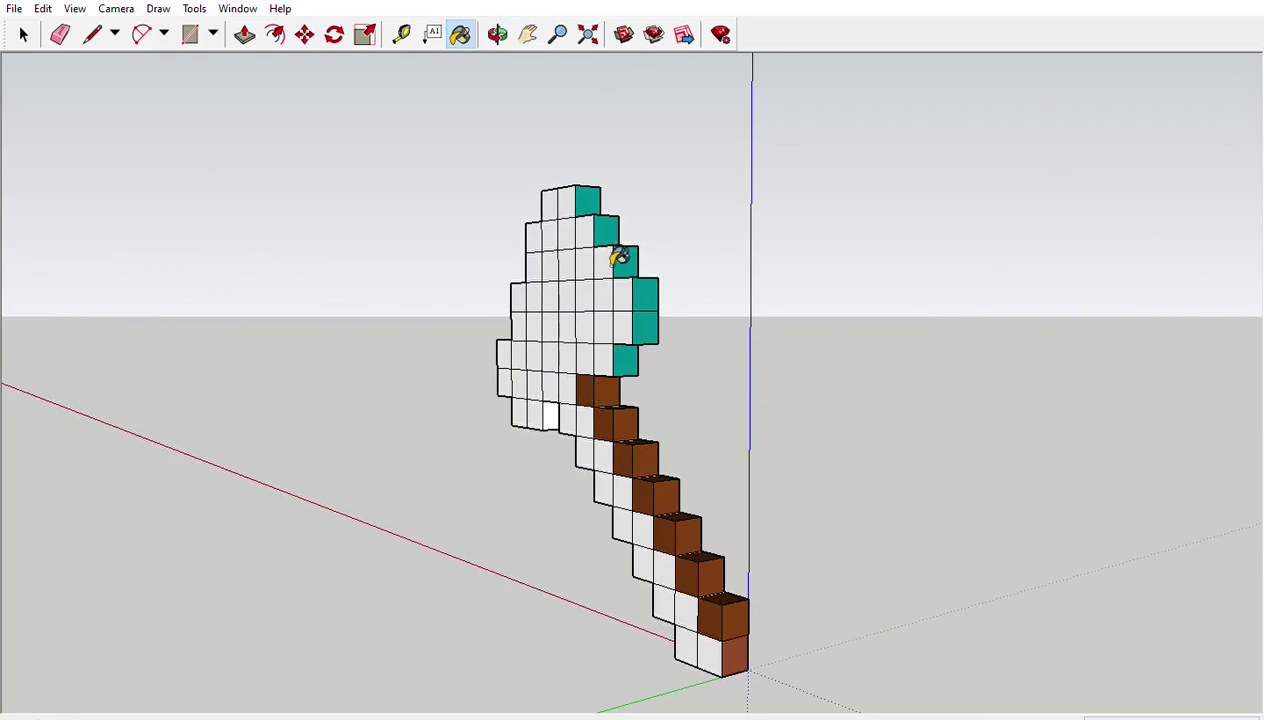
# From a top-down view, paint the end cube's side brown and seven lower handle faces dark brown
pyautogui.press('o')
pyautogui.moveTo(508, 519)
pyautogui.mouseDown()
pyautogui.moveTo(636, 519)
pyautogui.moveTo(1058, 376)
pyautogui.mouseUp()
pyautogui.press('b')
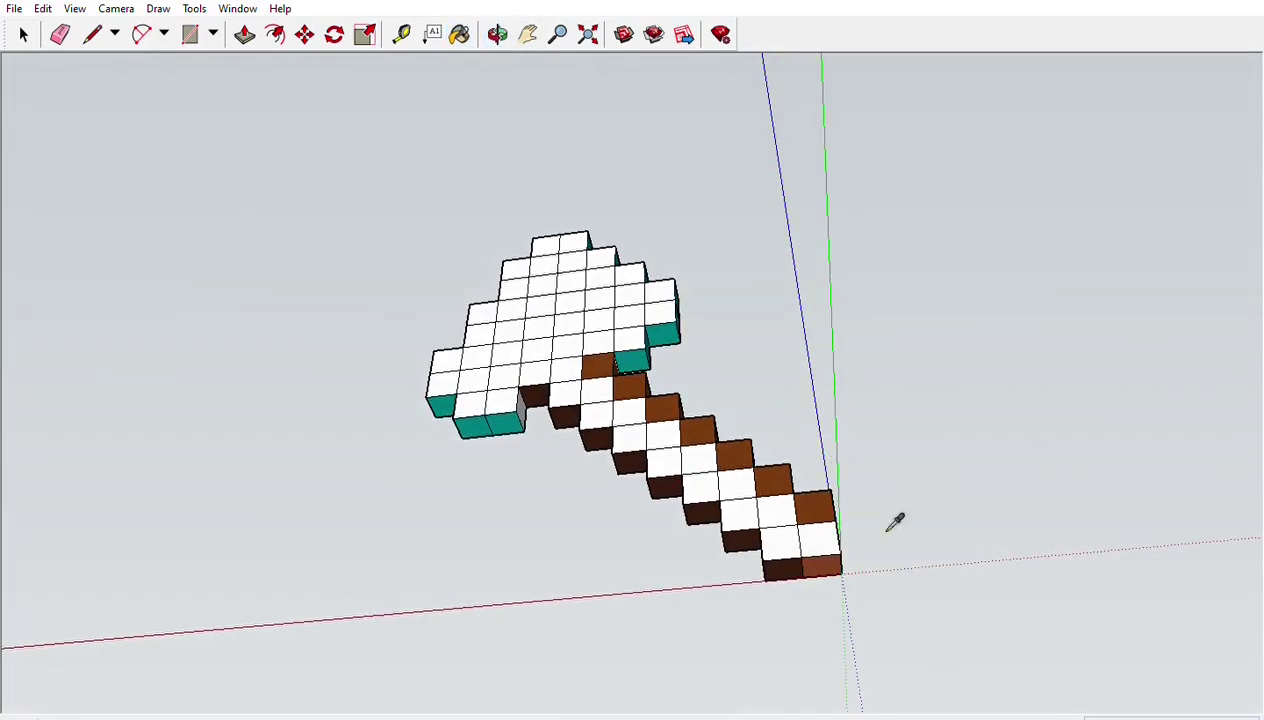
pyautogui.click(836, 556)
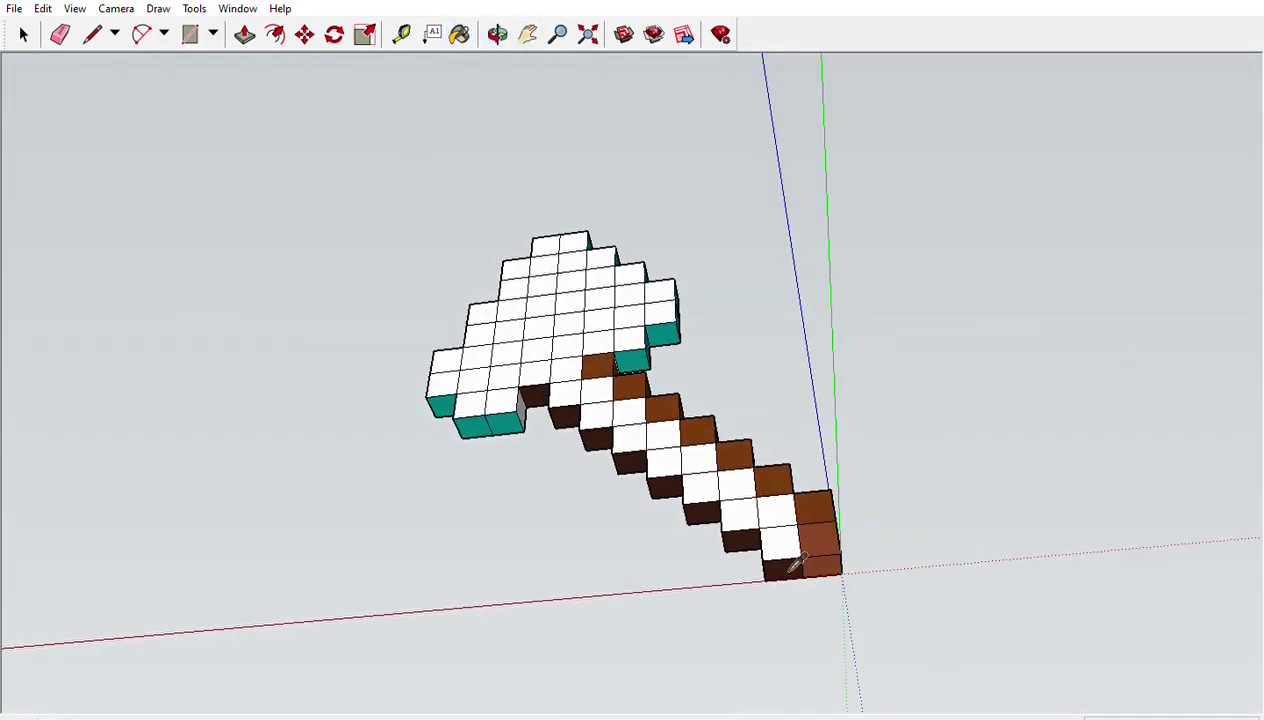
pyautogui.click(781, 543)
pyautogui.click(740, 515)
pyautogui.click(700, 486)
pyautogui.click(663, 460)
pyautogui.click(628, 437)
pyautogui.click(596, 414)
pyautogui.click(570, 392)
# Paint the leftover white face near the top of the axe head teal
pyautogui.click(497, 34)
pyautogui.moveTo(474, 404); pyautogui.dragTo(813, 340)
pyautogui.moveTo(746, 505); pyautogui.dragTo(277, 601)
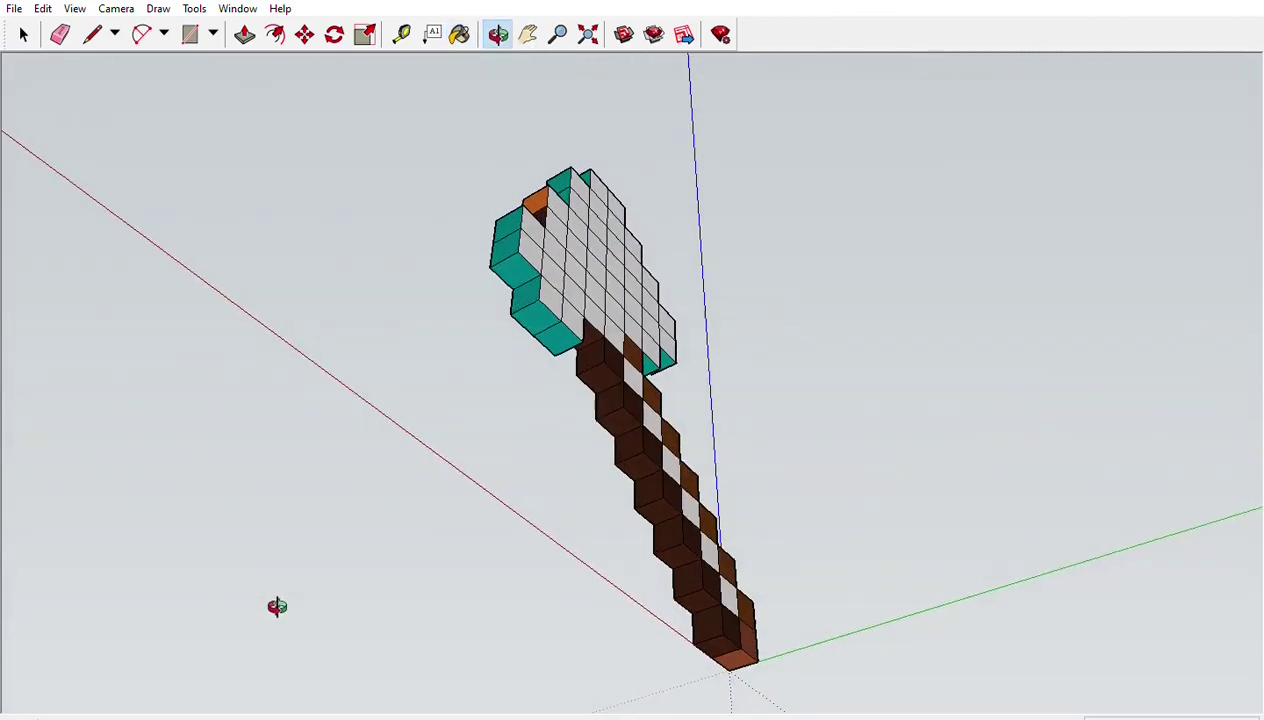
pyautogui.press('b')
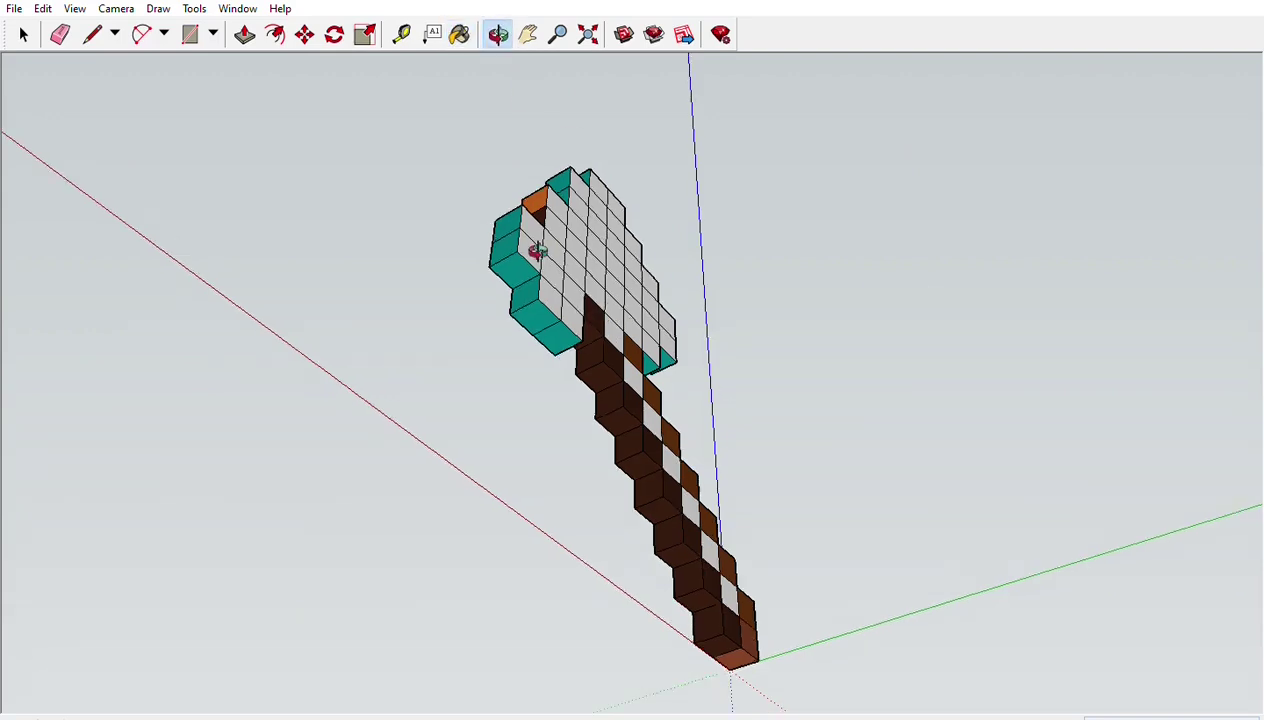
pyautogui.moveTo(568, 139); pyautogui.dragTo(1120, 345, button='middle')
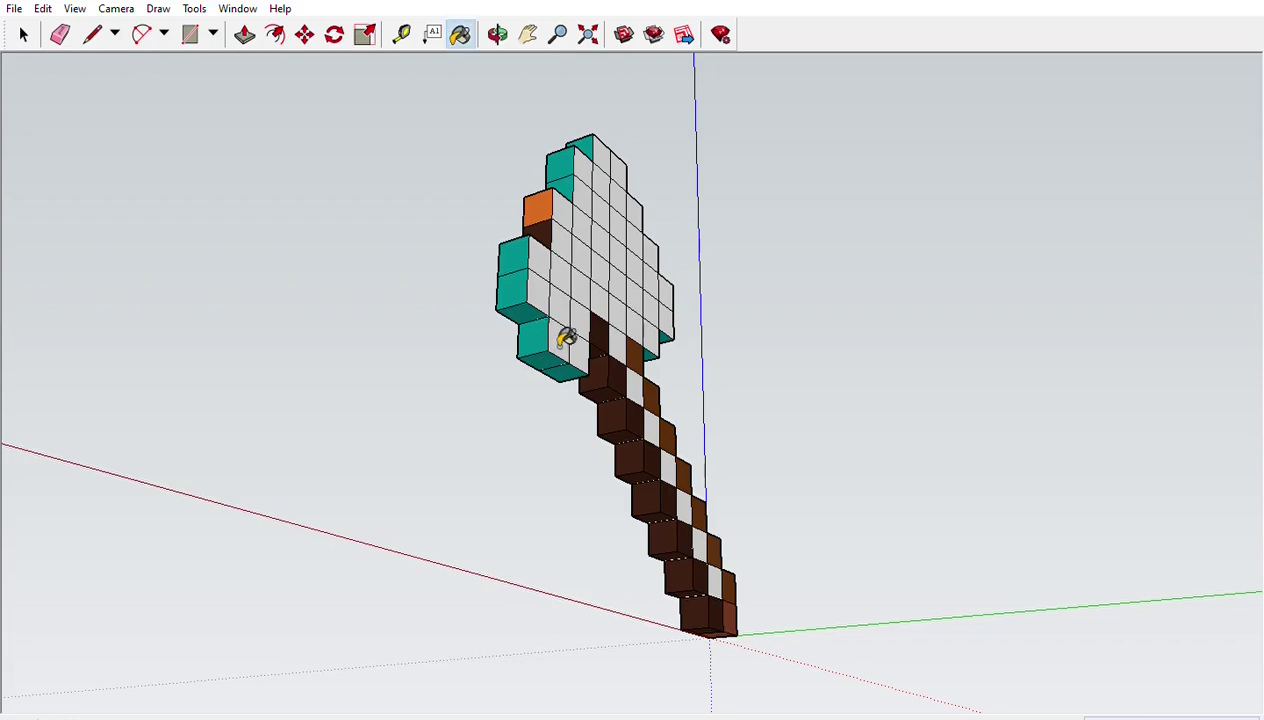
pyautogui.click(598, 182)
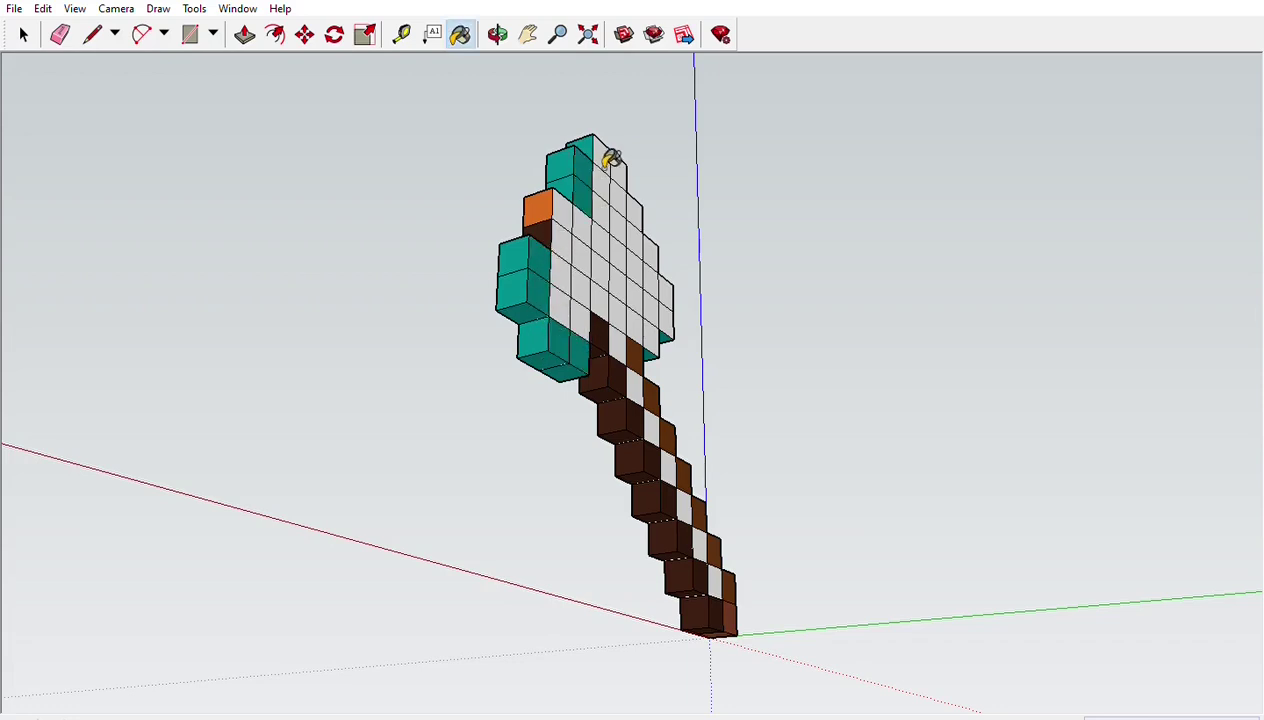
# Paint the white face beside the orange cube orange
pyautogui.moveTo(508, 30); pyautogui.dragTo(948, 278, button='middle')
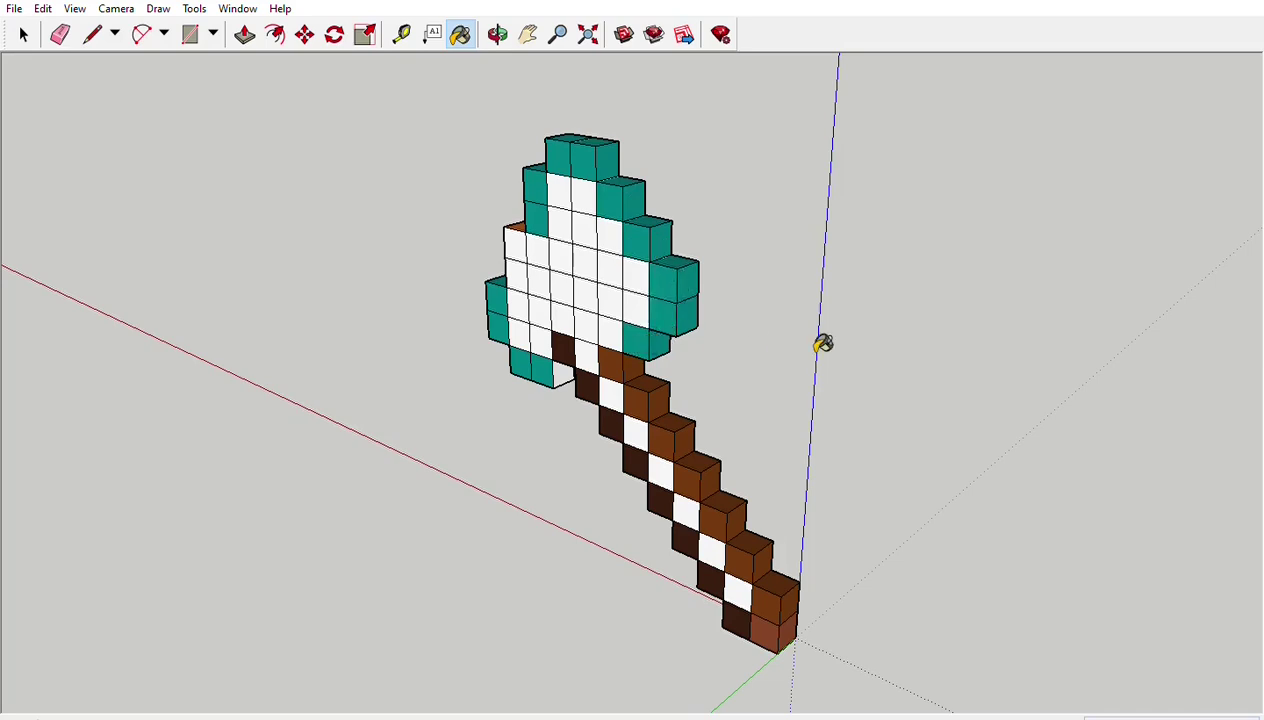
pyautogui.moveTo(527, 26); pyautogui.dragTo(1151, 343, button='middle')
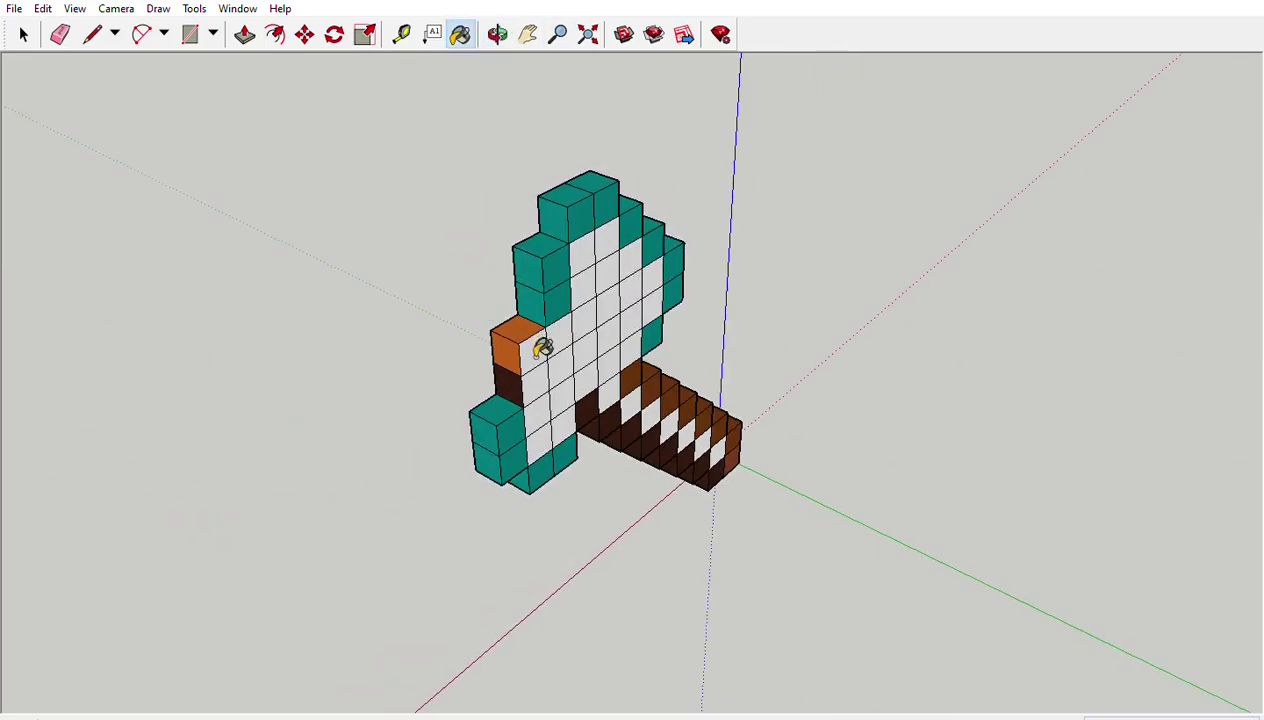
pyautogui.click(541, 344)
pyautogui.moveTo(585, 347)
pyautogui.mouseDown(button='middle')
pyautogui.moveTo(786, 329)
pyautogui.moveTo(51, 421)
pyautogui.moveTo(756, 432)
pyautogui.moveTo(934, 365)
pyautogui.mouseUp(button='middle')
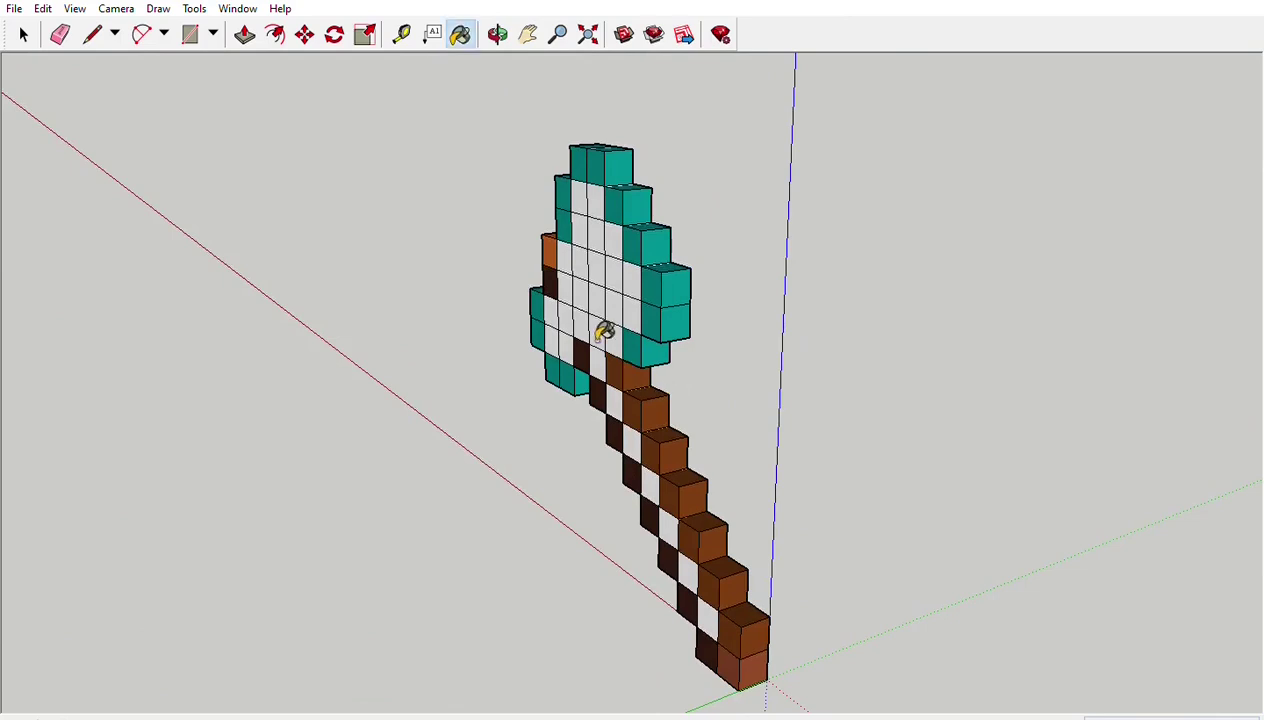
pyautogui.click(499, 34)
pyautogui.moveTo(161, 375)
pyautogui.mouseDown()
pyautogui.moveTo(510, 310)
pyautogui.moveTo(1110, 340)
pyautogui.mouseUp()
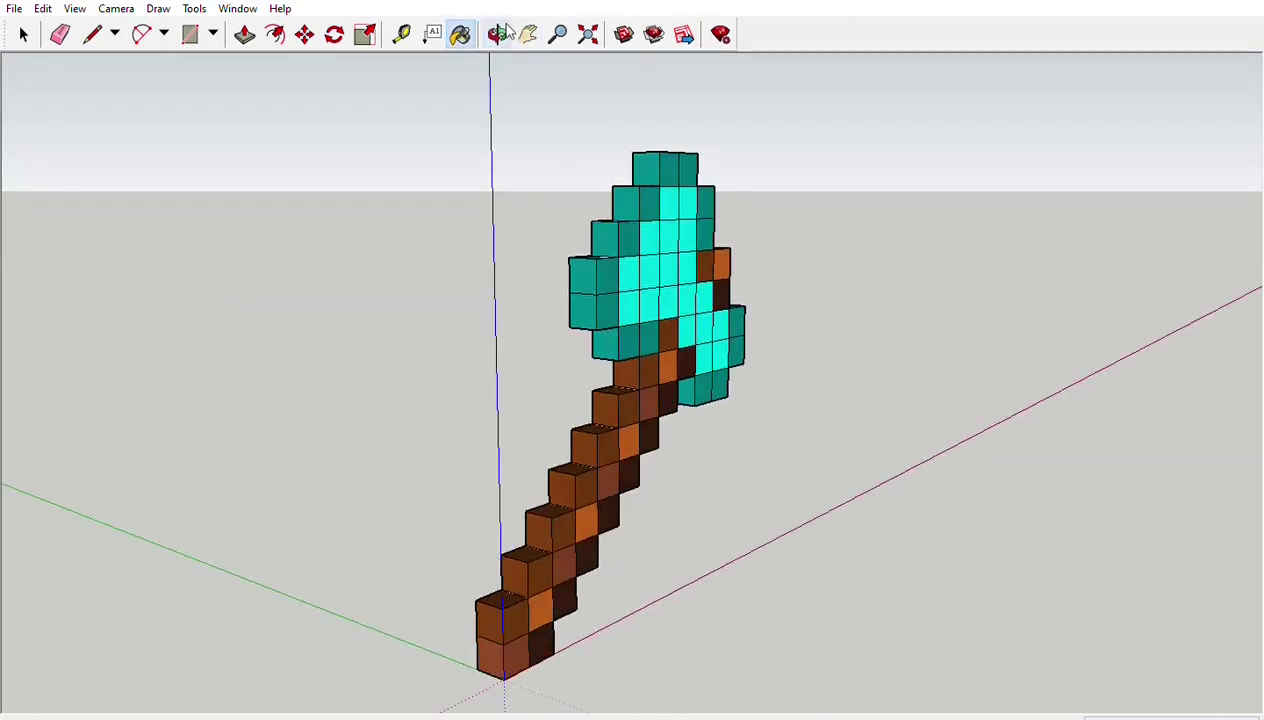
# Orbit around the pickaxe to bring the back of the axe head into view
pyautogui.moveTo(507, 33); pyautogui.dragTo(920, 291, button='middle')
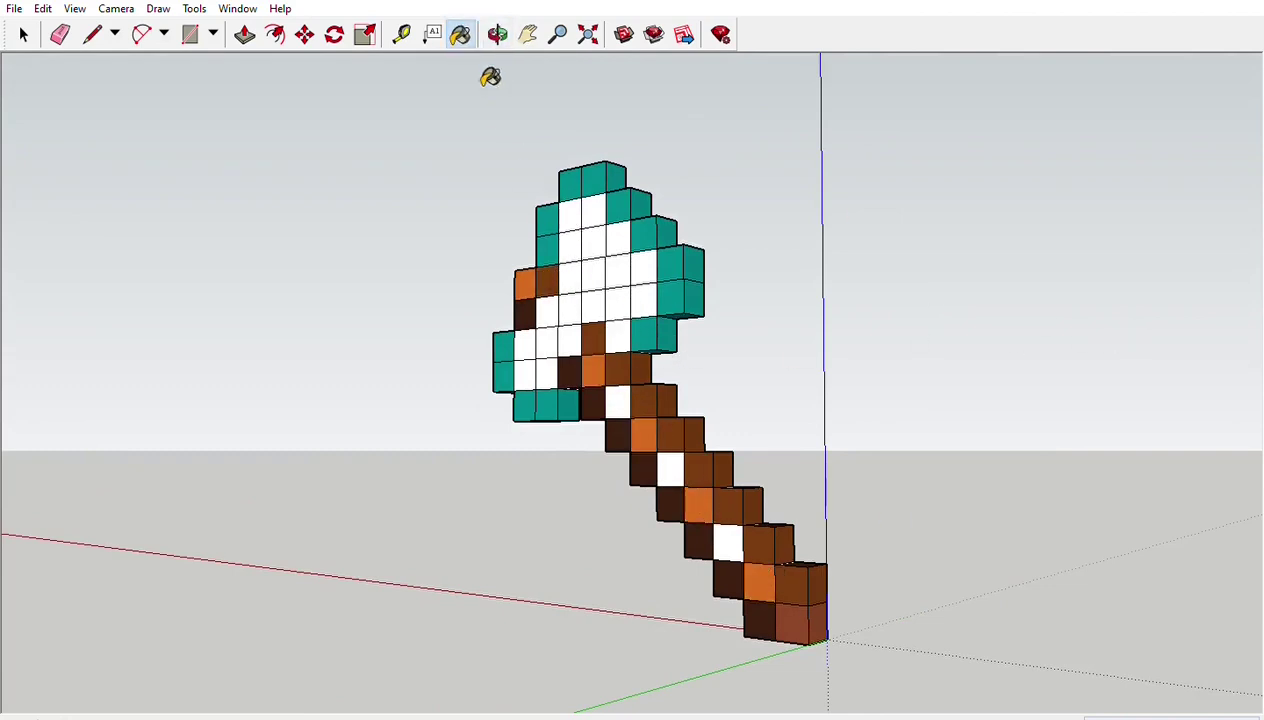
pyautogui.click(497, 34)
pyautogui.moveTo(745, 398); pyautogui.dragTo(700, 487)
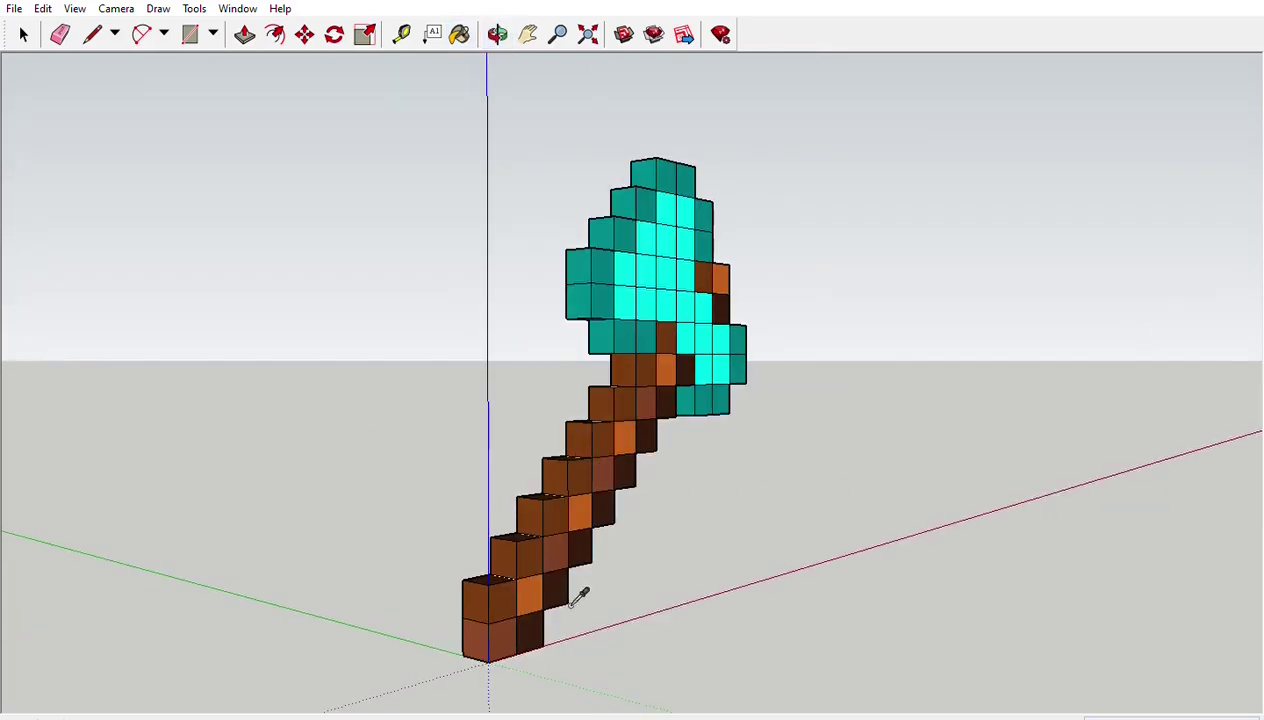
pyautogui.click(497, 34)
pyautogui.moveTo(398, 522); pyautogui.dragTo(861, 449)
pyautogui.press('b')
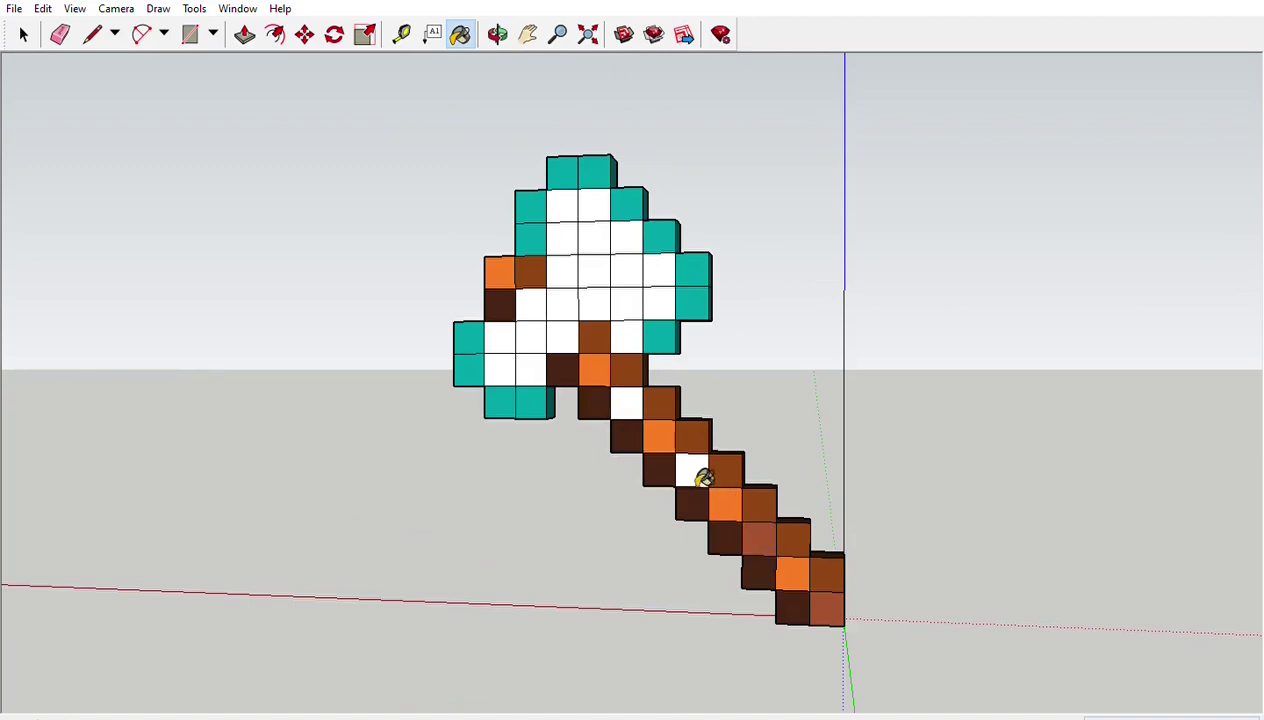
pyautogui.press('o')
pyautogui.moveTo(703, 322); pyautogui.dragTo(293, 476)
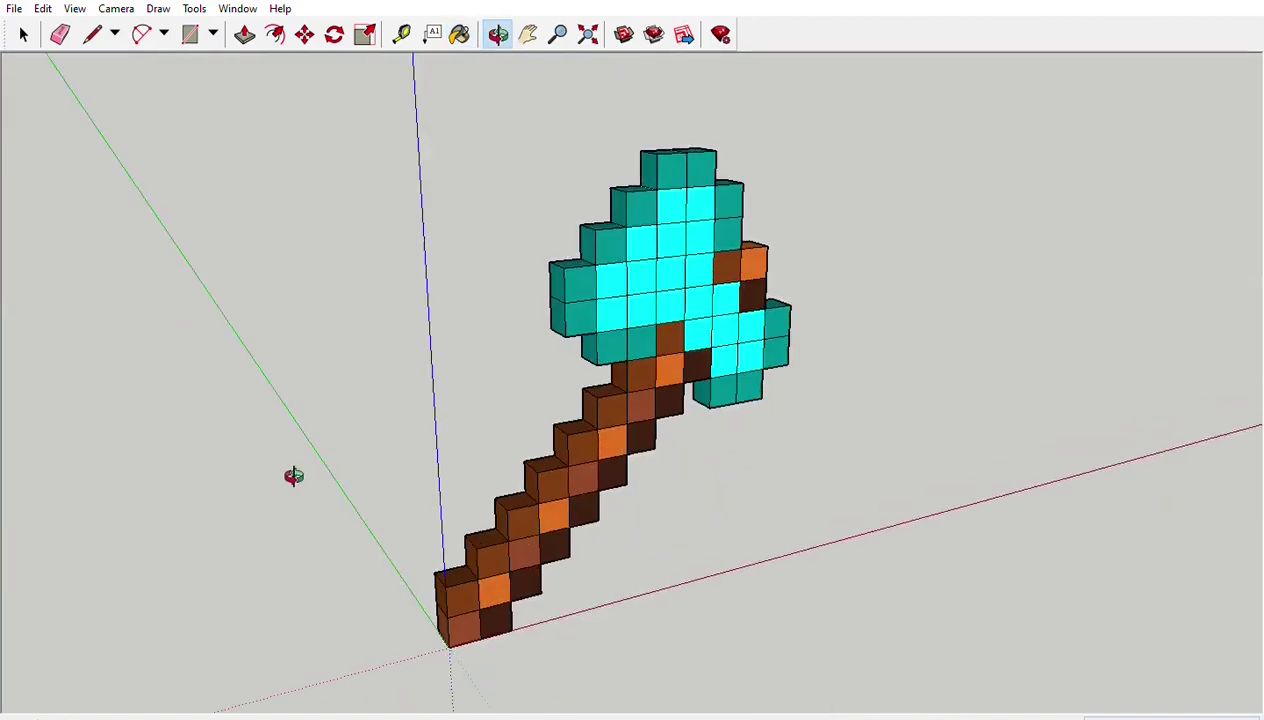
pyautogui.press('o')
pyautogui.moveTo(522, 90); pyautogui.dragTo(950, 357)
# Paint the seven white back-of-head faces cyan, then snap to the standard Front view
pyautogui.press('b')
pyautogui.click(564, 324)
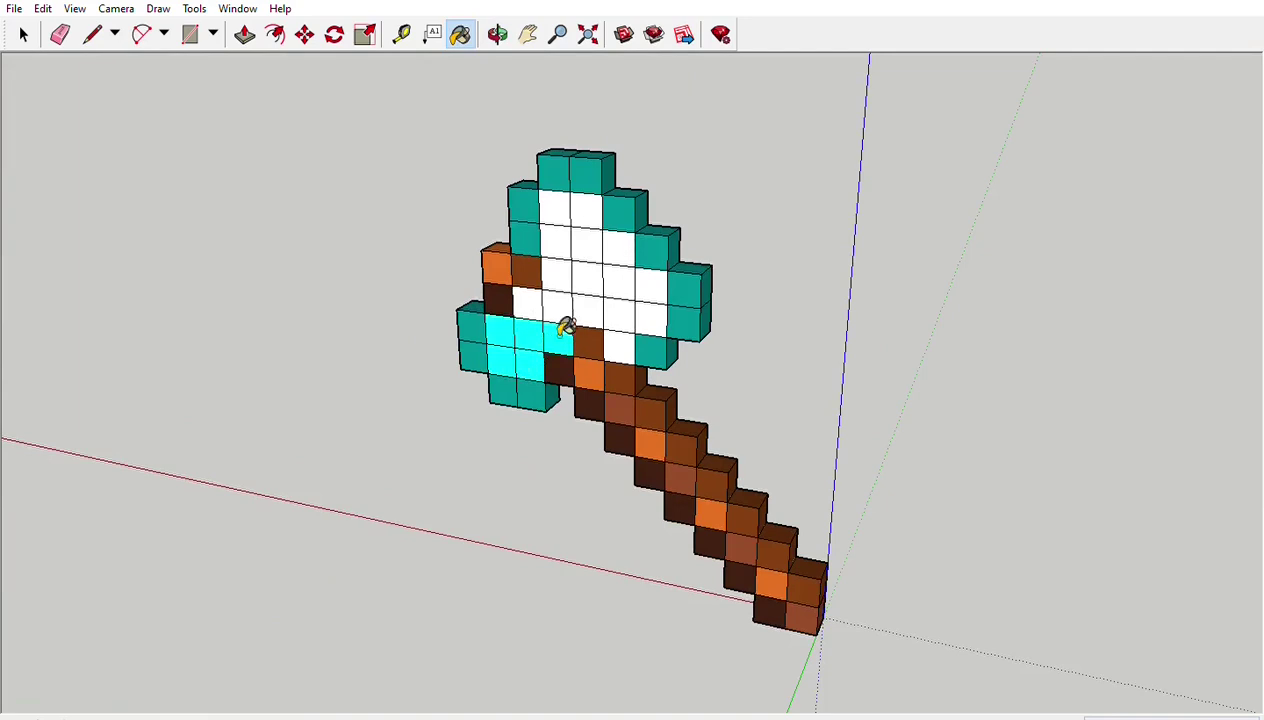
pyautogui.click(575, 299)
pyautogui.click(626, 341)
pyautogui.click(643, 284)
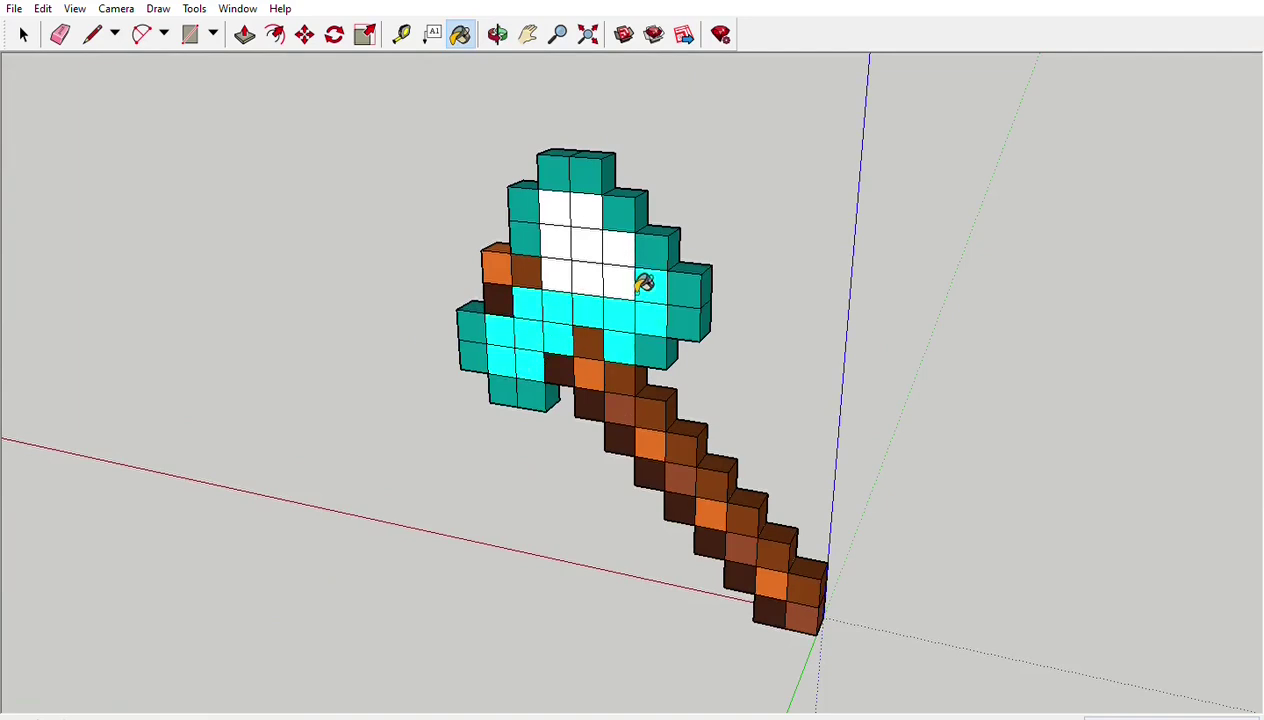
pyautogui.click(553, 272)
pyautogui.click(556, 240)
pyautogui.click(600, 245)
pyautogui.press('o')
pyautogui.moveTo(791, 312)
pyautogui.mouseDown()
pyautogui.moveTo(686, 429)
pyautogui.moveTo(781, 600)
pyautogui.moveTo(451, 423)
pyautogui.moveTo(747, 248)
pyautogui.mouseUp()
pyautogui.press('F2')
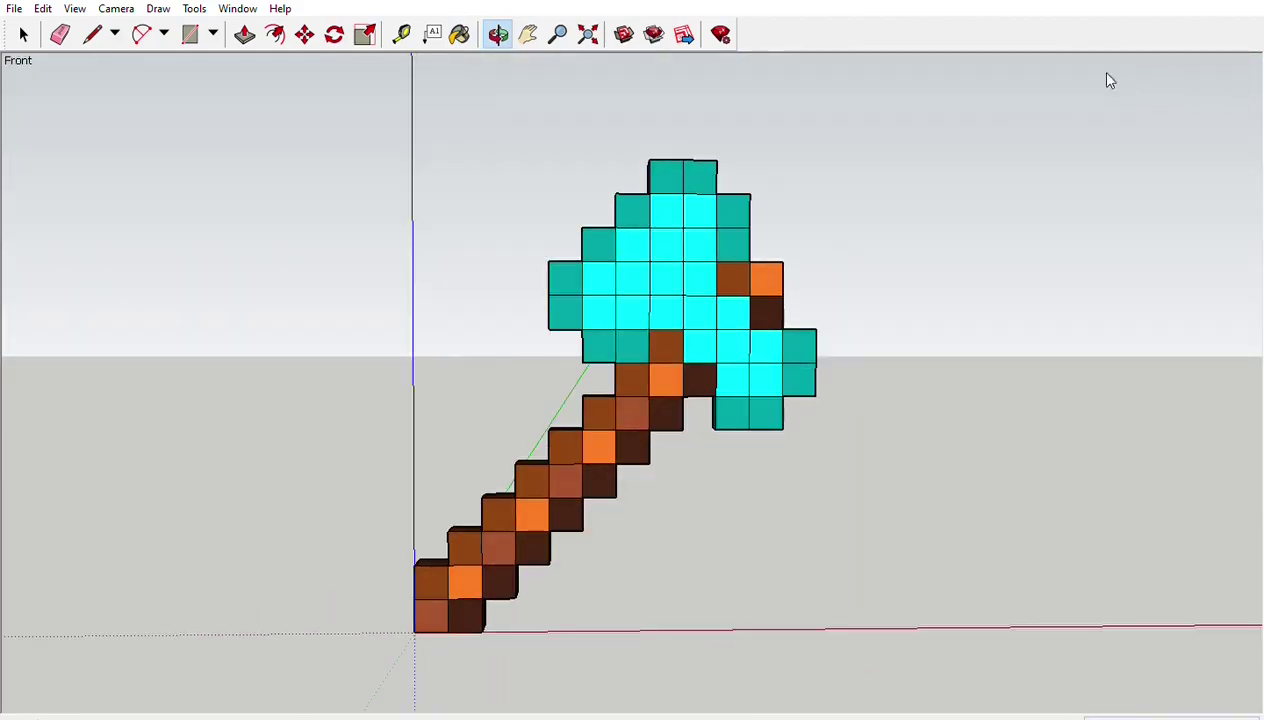
pyautogui.moveTo(1108, 80)
pyautogui.mouseDown()
pyautogui.moveTo(719, 491)
pyautogui.moveTo(877, 491)
pyautogui.moveTo(637, 442)
pyautogui.moveTo(770, 471)
pyautogui.moveTo(276, 497)
pyautogui.moveTo(653, 472)
pyautogui.moveTo(889, 514)
pyautogui.moveTo(127, 508)
pyautogui.moveTo(293, 655)
pyautogui.moveTo(658, 510)
pyautogui.moveTo(844, 392)
pyautogui.moveTo(858, 339)
pyautogui.moveTo(652, 398)
pyautogui.moveTo(975, 366)
pyautogui.moveTo(793, 483)
pyautogui.moveTo(1041, 466)
pyautogui.moveTo(736, 460)
pyautogui.moveTo(752, 464)
pyautogui.mouseUp()
pyautogui.press('f')
pyautogui.moveTo(747, 460)
pyautogui.mouseDown()
pyautogui.moveTo(587, 463)
pyautogui.moveTo(775, 460)
pyautogui.mouseUp()
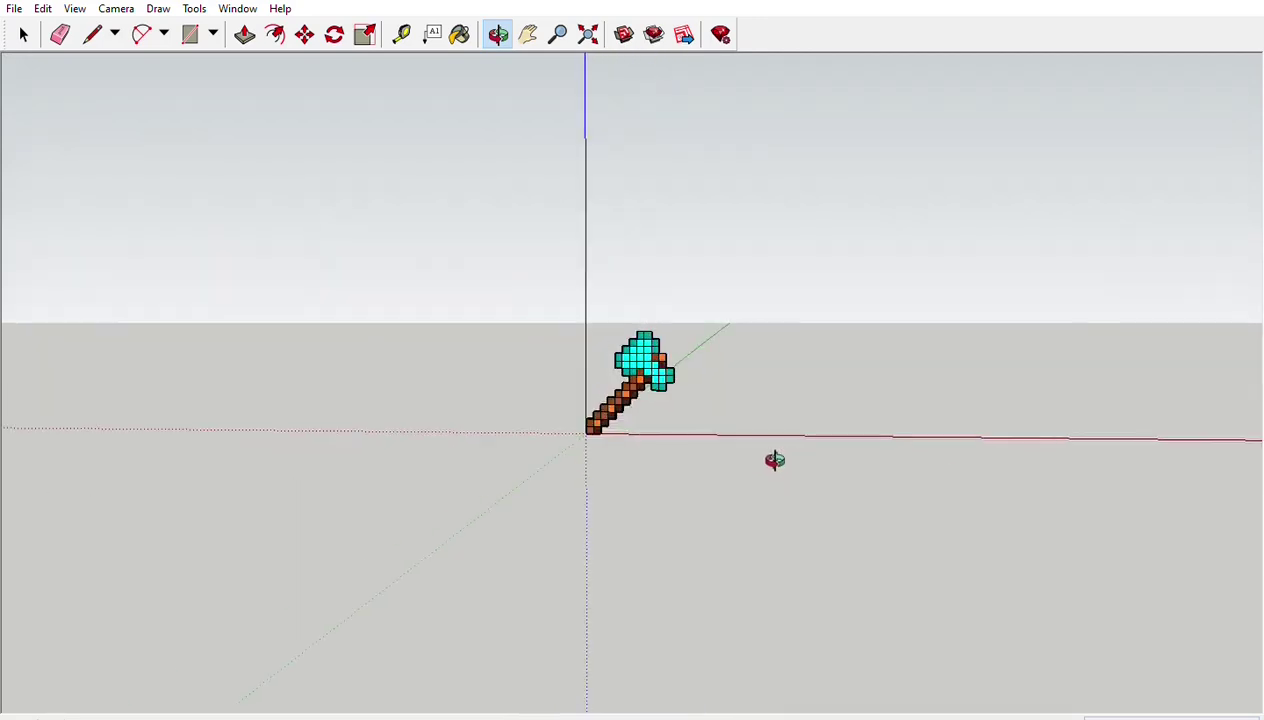
pyautogui.press('f')
pyautogui.scroll(3, 714, 432)
pyautogui.press('h')
pyautogui.moveTo(544, 241)
pyautogui.mouseDown()
pyautogui.moveTo(714, 381)
pyautogui.moveTo(685, 418)
pyautogui.mouseUp()
pyautogui.scroll(2, 720, 385)
pyautogui.scroll(-2, 720, 383)
pyautogui.click(497, 34)
pyautogui.moveTo(560, 390)
pyautogui.mouseDown()
pyautogui.moveTo(427, 398)
pyautogui.moveTo(573, 452)
pyautogui.moveTo(545, 429)
pyautogui.moveTo(226, 432)
pyautogui.moveTo(781, 463)
pyautogui.moveTo(861, 446)
pyautogui.mouseUp()
pyautogui.scroll(-4, 861, 448)
pyautogui.click(528, 34)
pyautogui.moveTo(895, 359)
pyautogui.mouseDown()
pyautogui.moveTo(745, 282)
pyautogui.moveTo(785, 246)
pyautogui.mouseUp()
pyautogui.click(497, 34)
pyautogui.moveTo(860, 400)
pyautogui.mouseDown()
pyautogui.moveTo(911, 415)
pyautogui.moveTo(937, 447)
pyautogui.moveTo(621, 443)
pyautogui.moveTo(756, 432)
pyautogui.moveTo(581, 429)
pyautogui.moveTo(690, 440)
pyautogui.moveTo(824, 418)
pyautogui.moveTo(736, 431)
pyautogui.mouseUp()
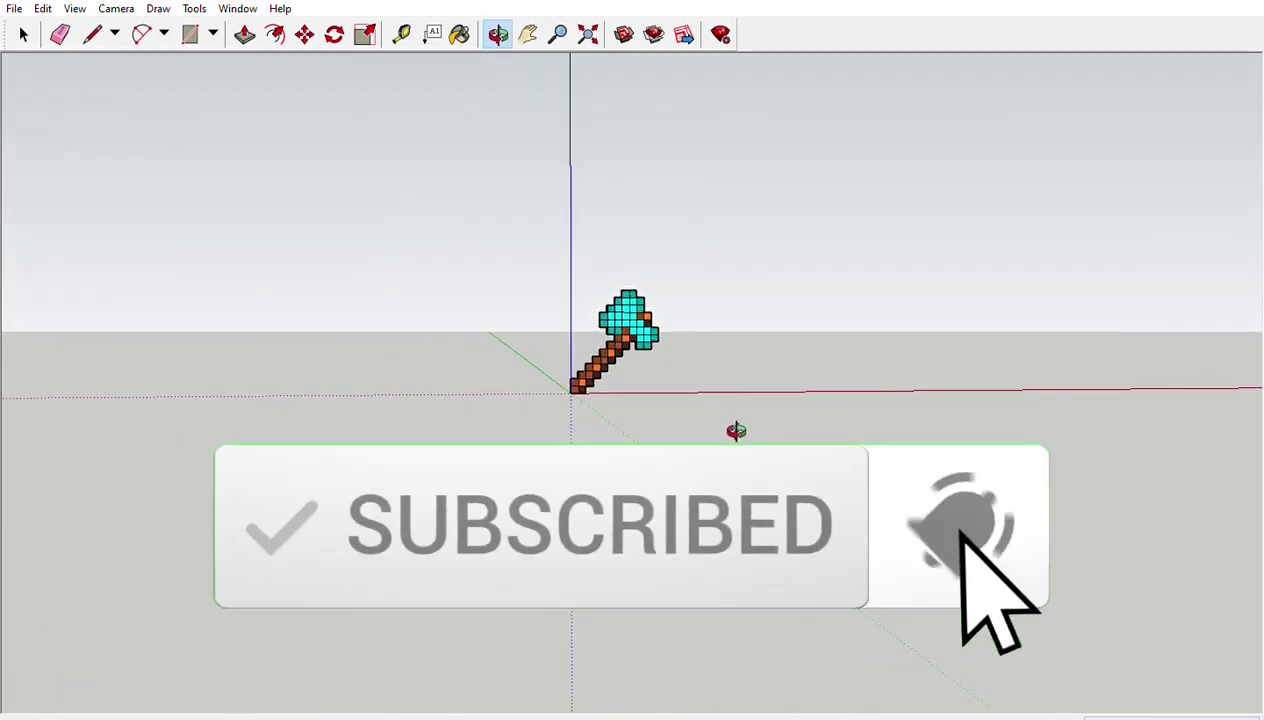